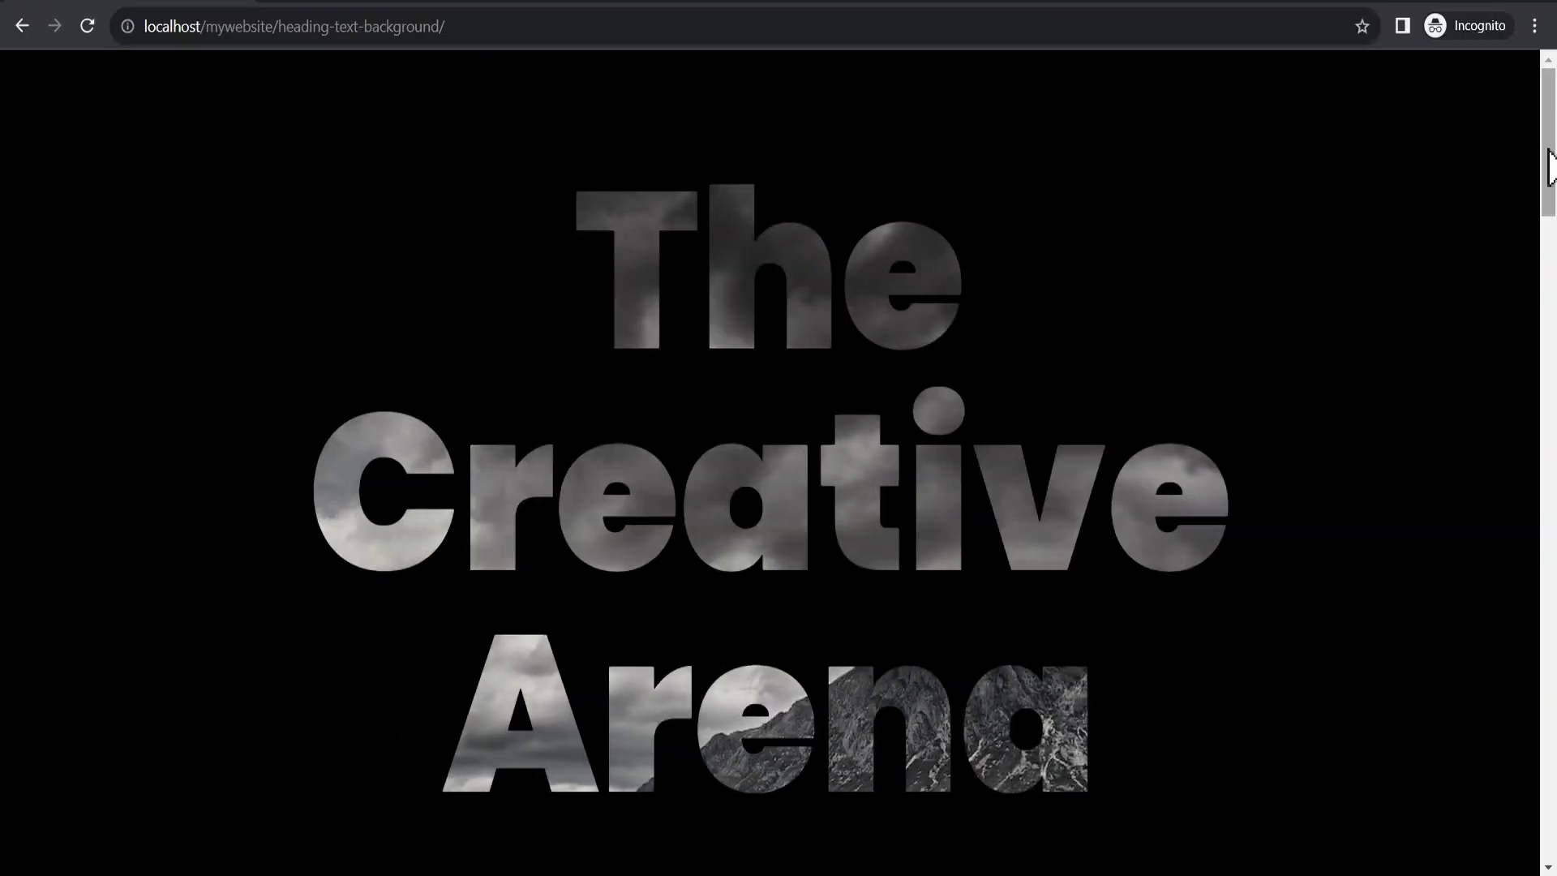
- Scroll the live page to preview both photo-filled 'The Creative Arena' heading examples
drag(1551, 166, 1553, 326)
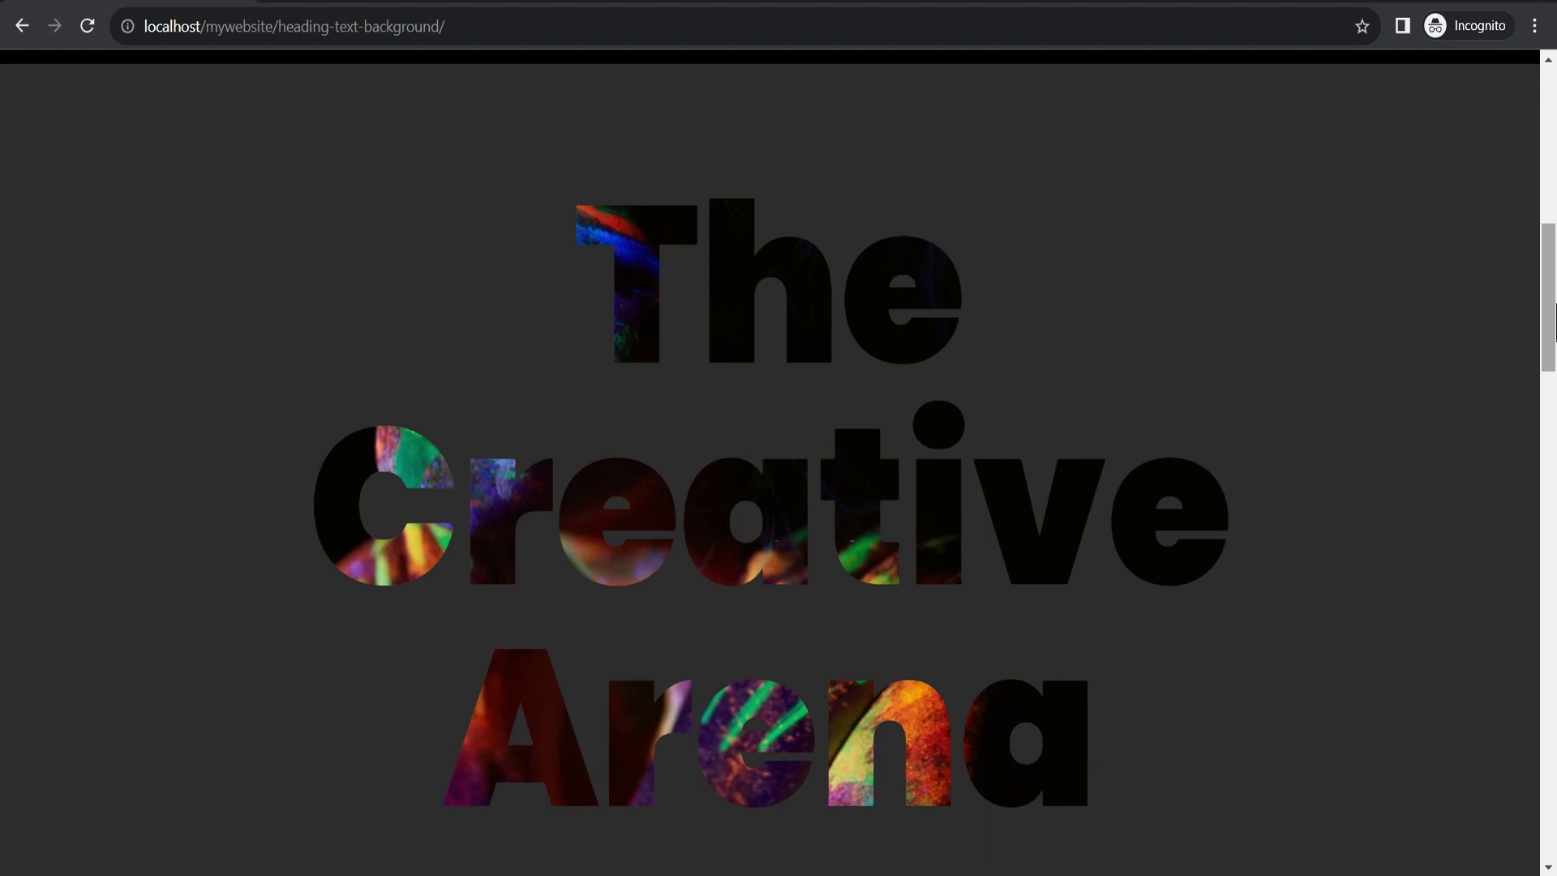
drag(1553, 320, 1552, 808)
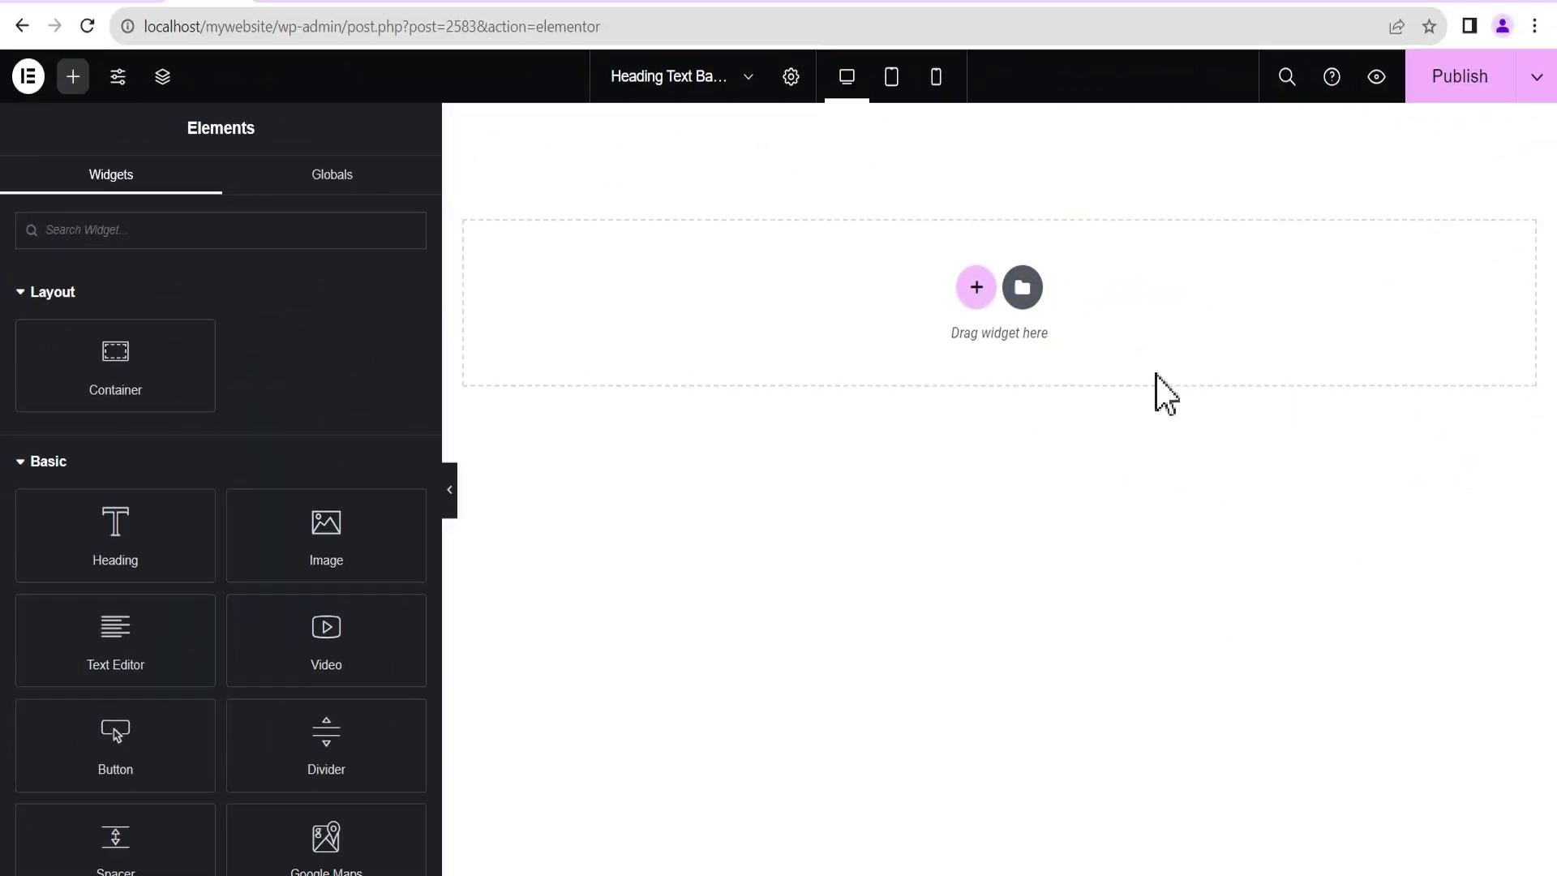
- Add a single-column Flexbox container to the page
click(976, 287)
click(930, 354)
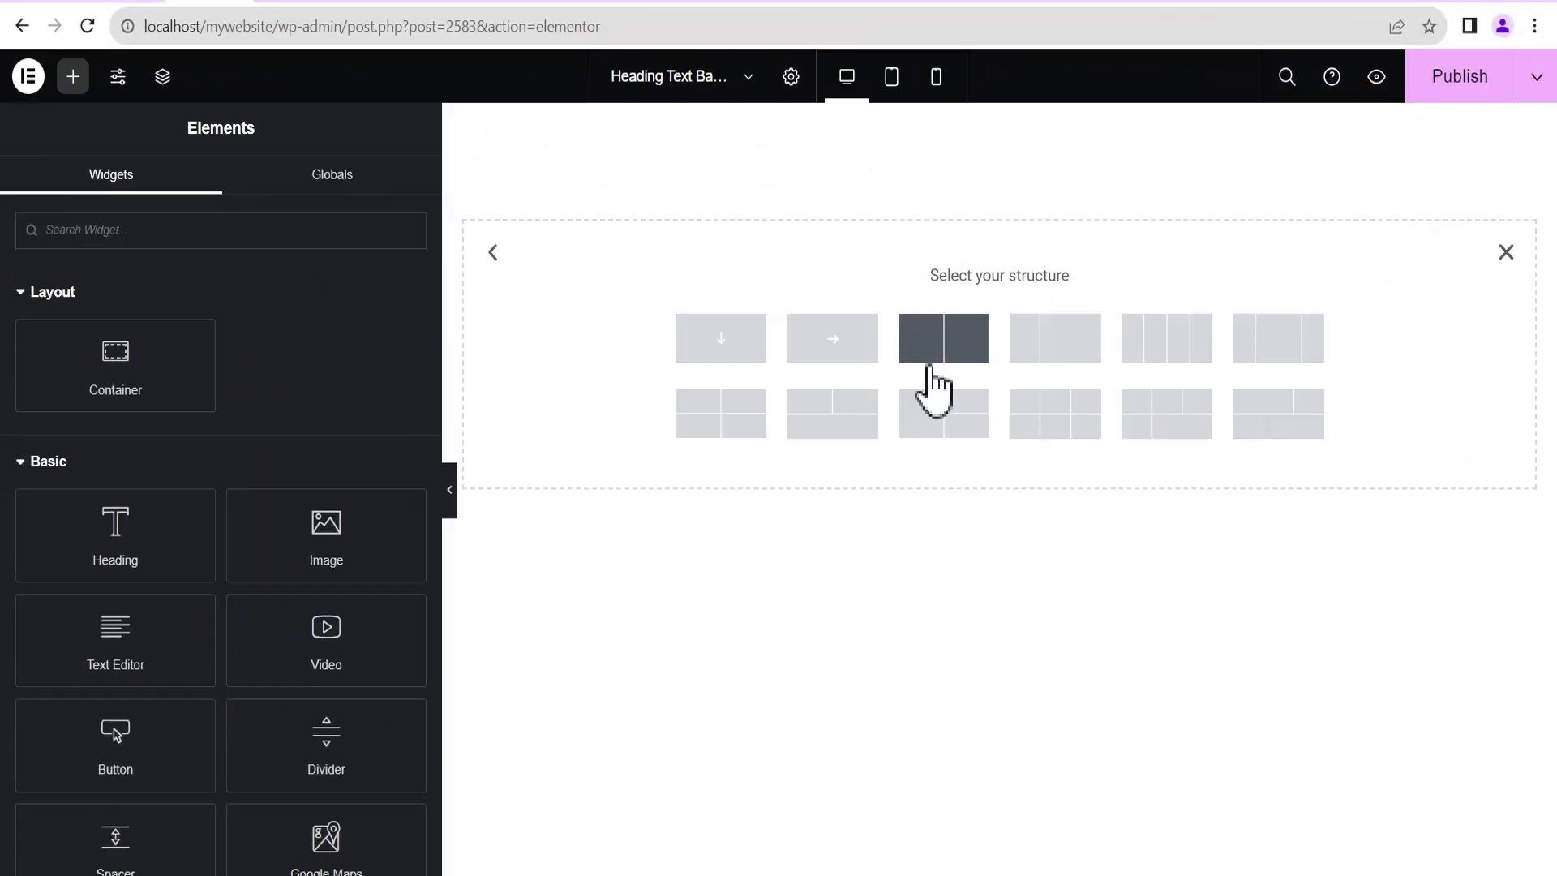
click(720, 355)
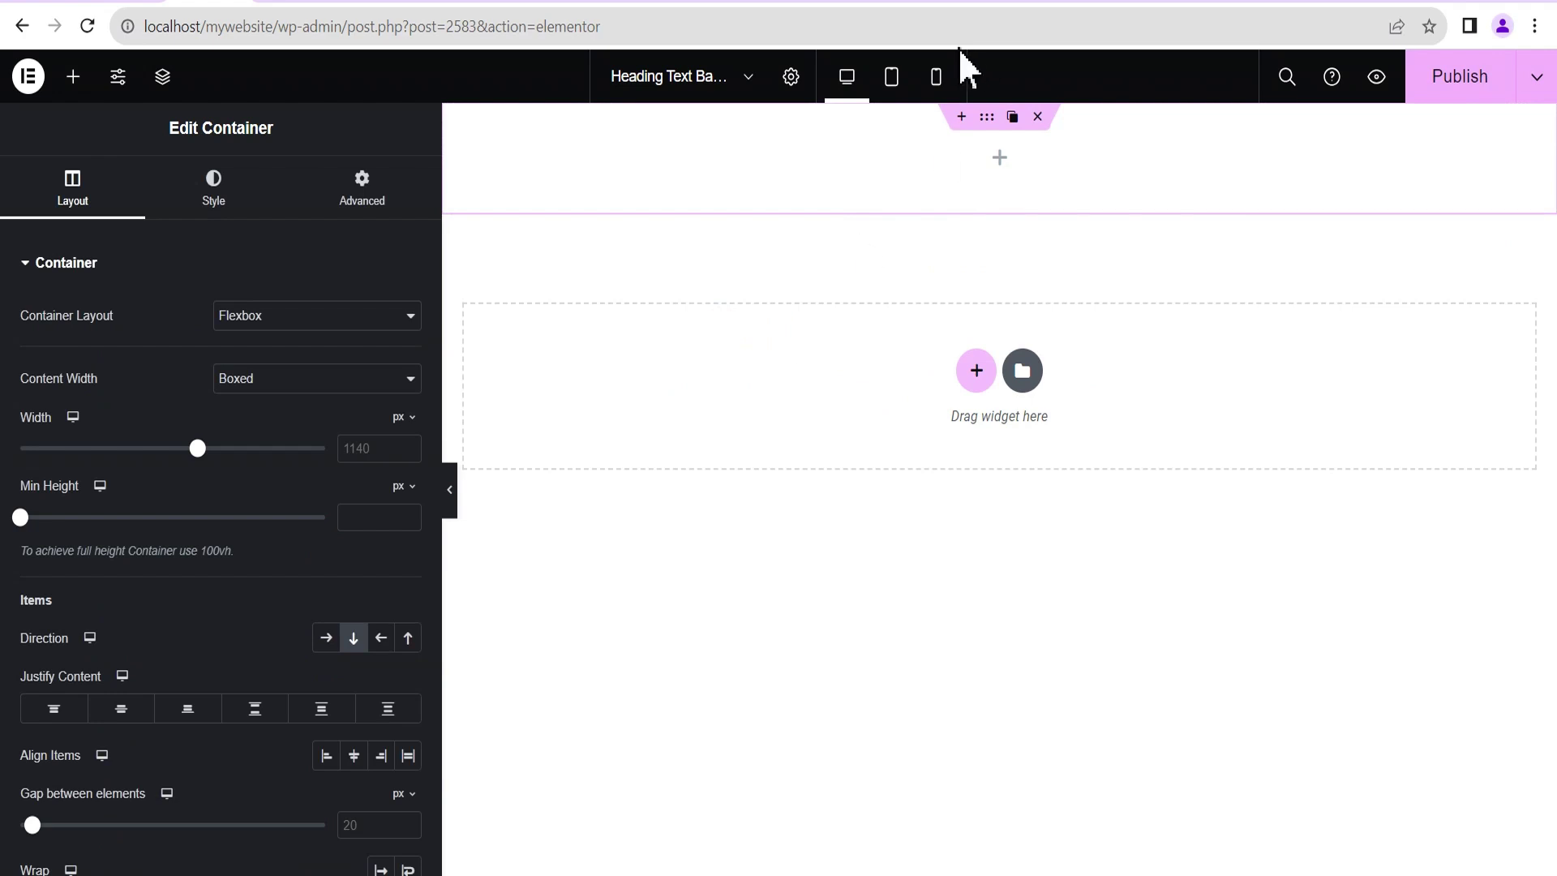
- Pad the container 100 px top and bottom and 20 px left and right
click(362, 207)
click(59, 427)
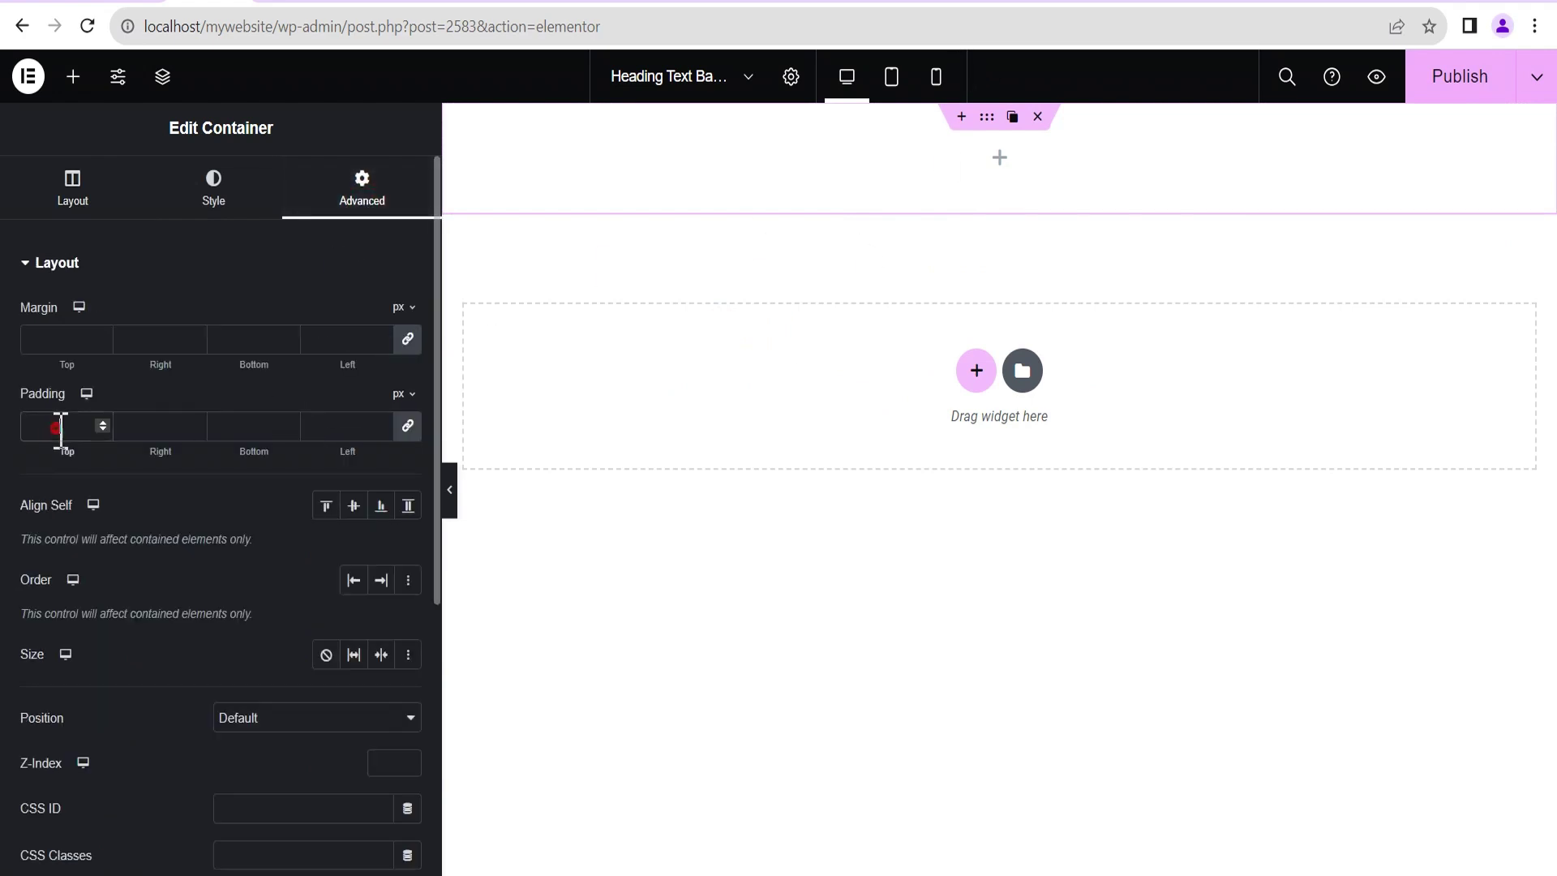
text(100)
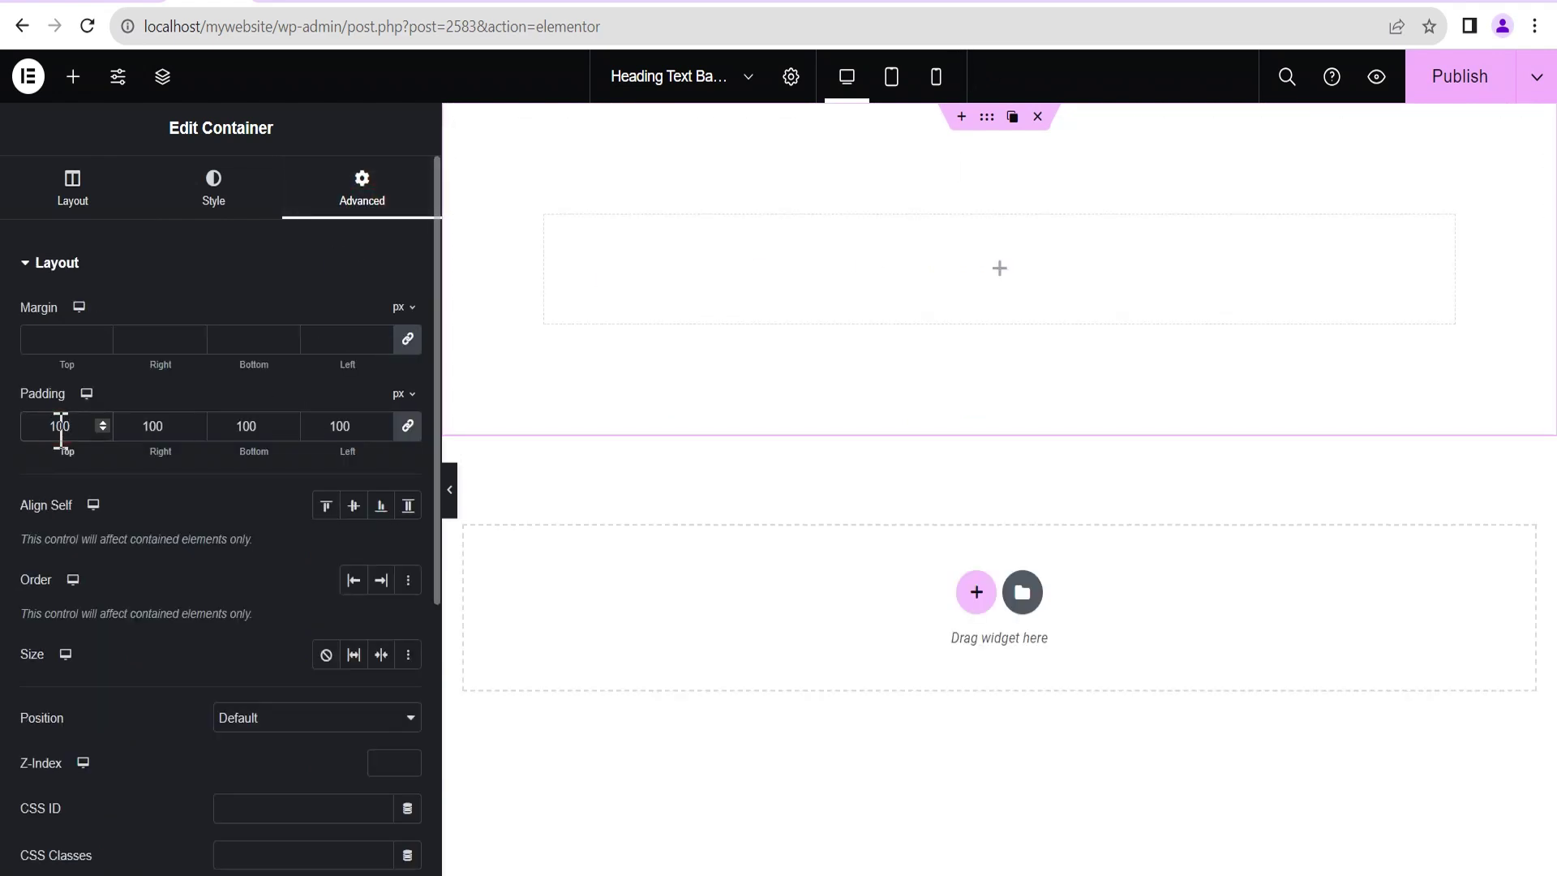
click(407, 426)
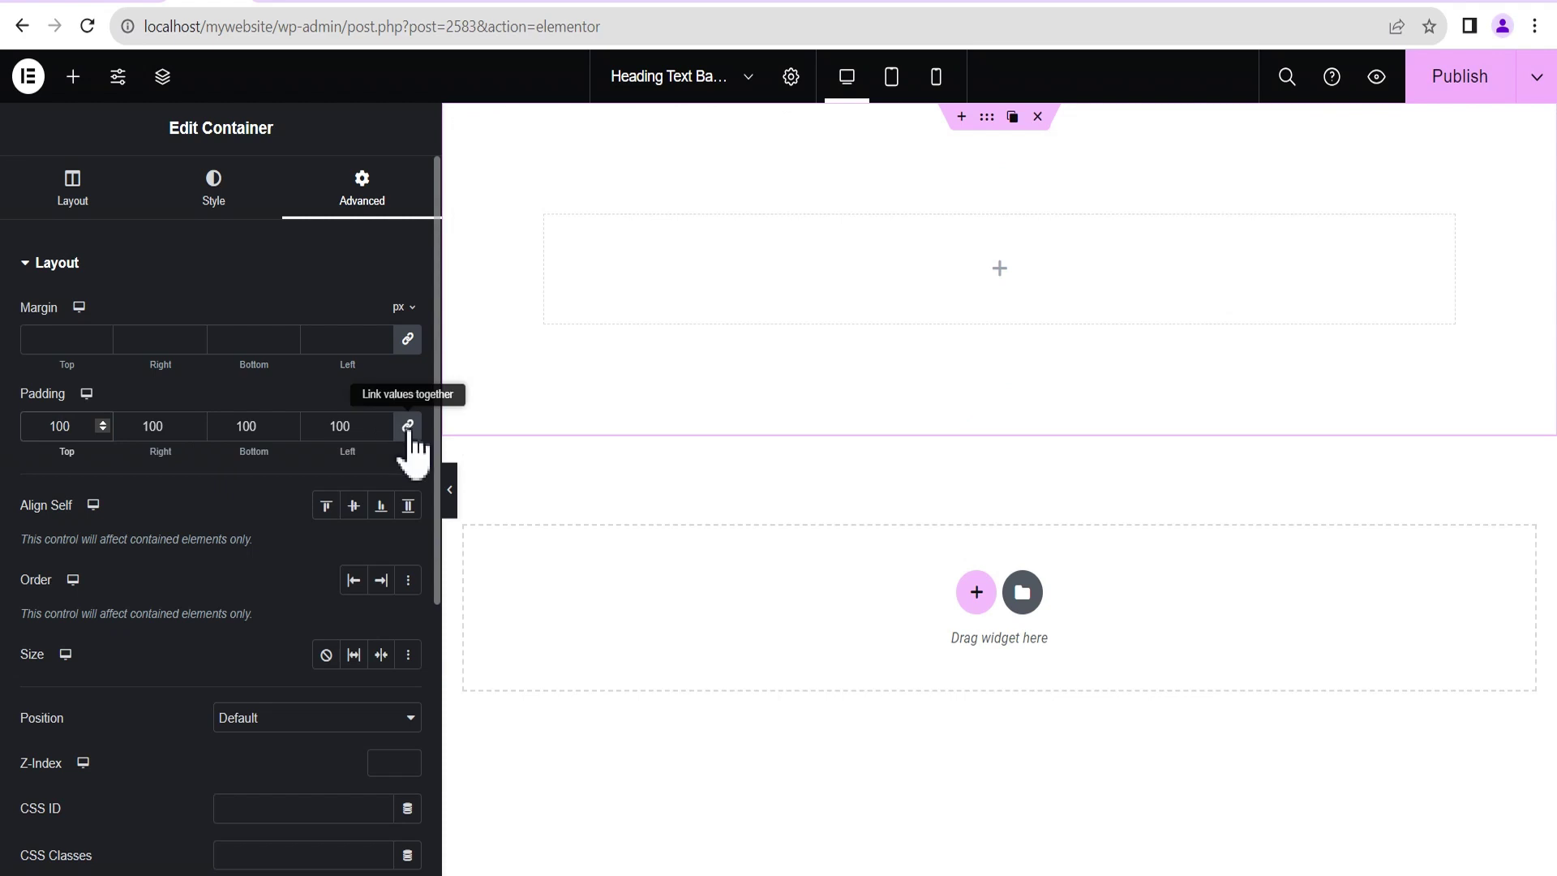
click(151, 425)
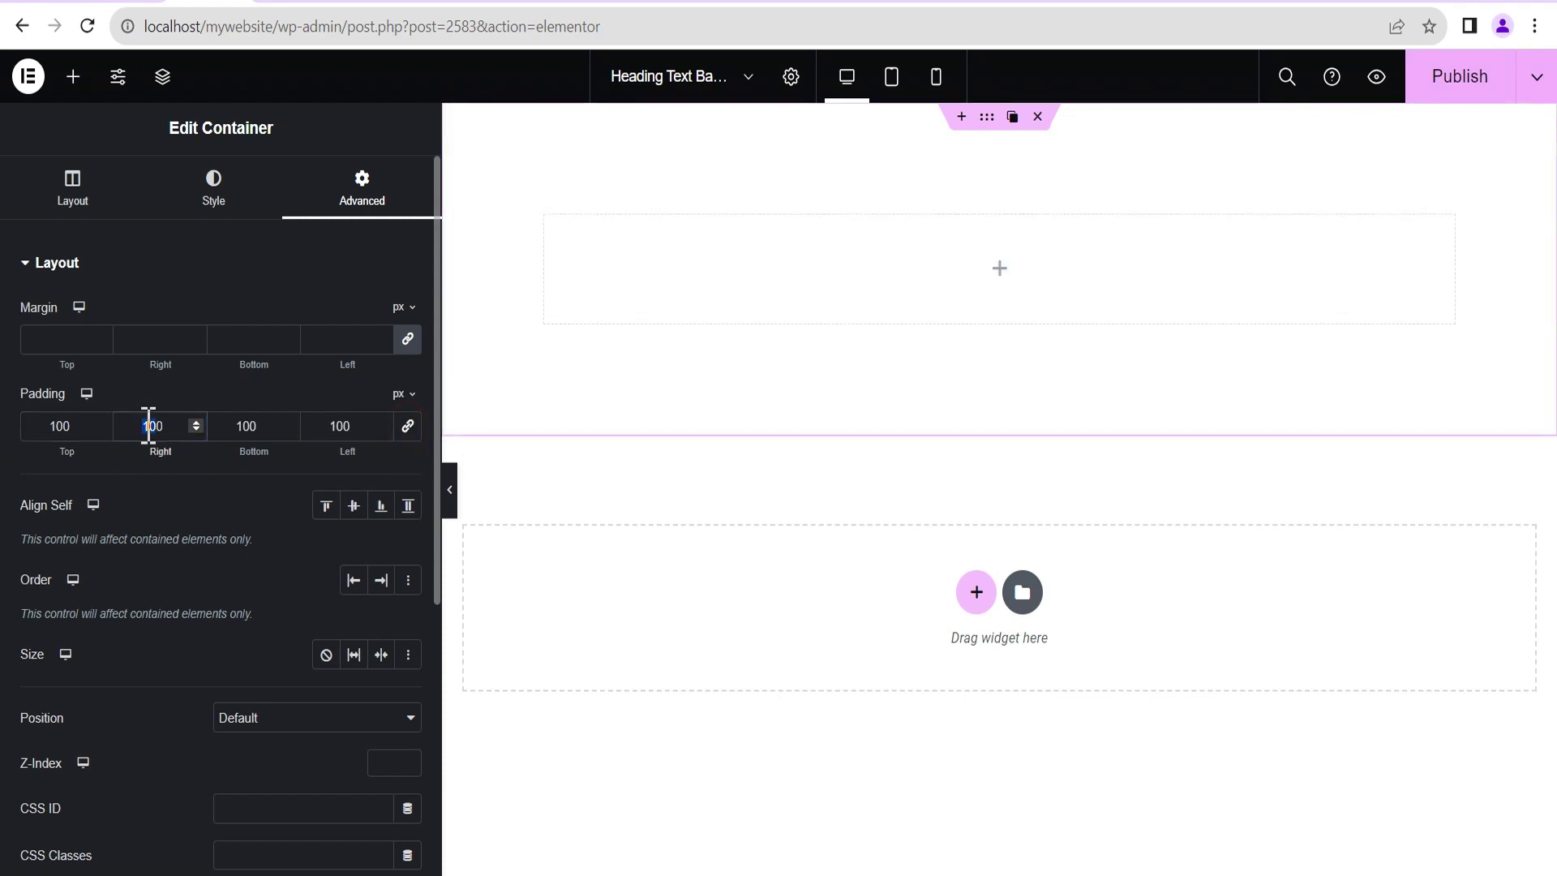
text(20)
double_click(343, 425)
text(20)
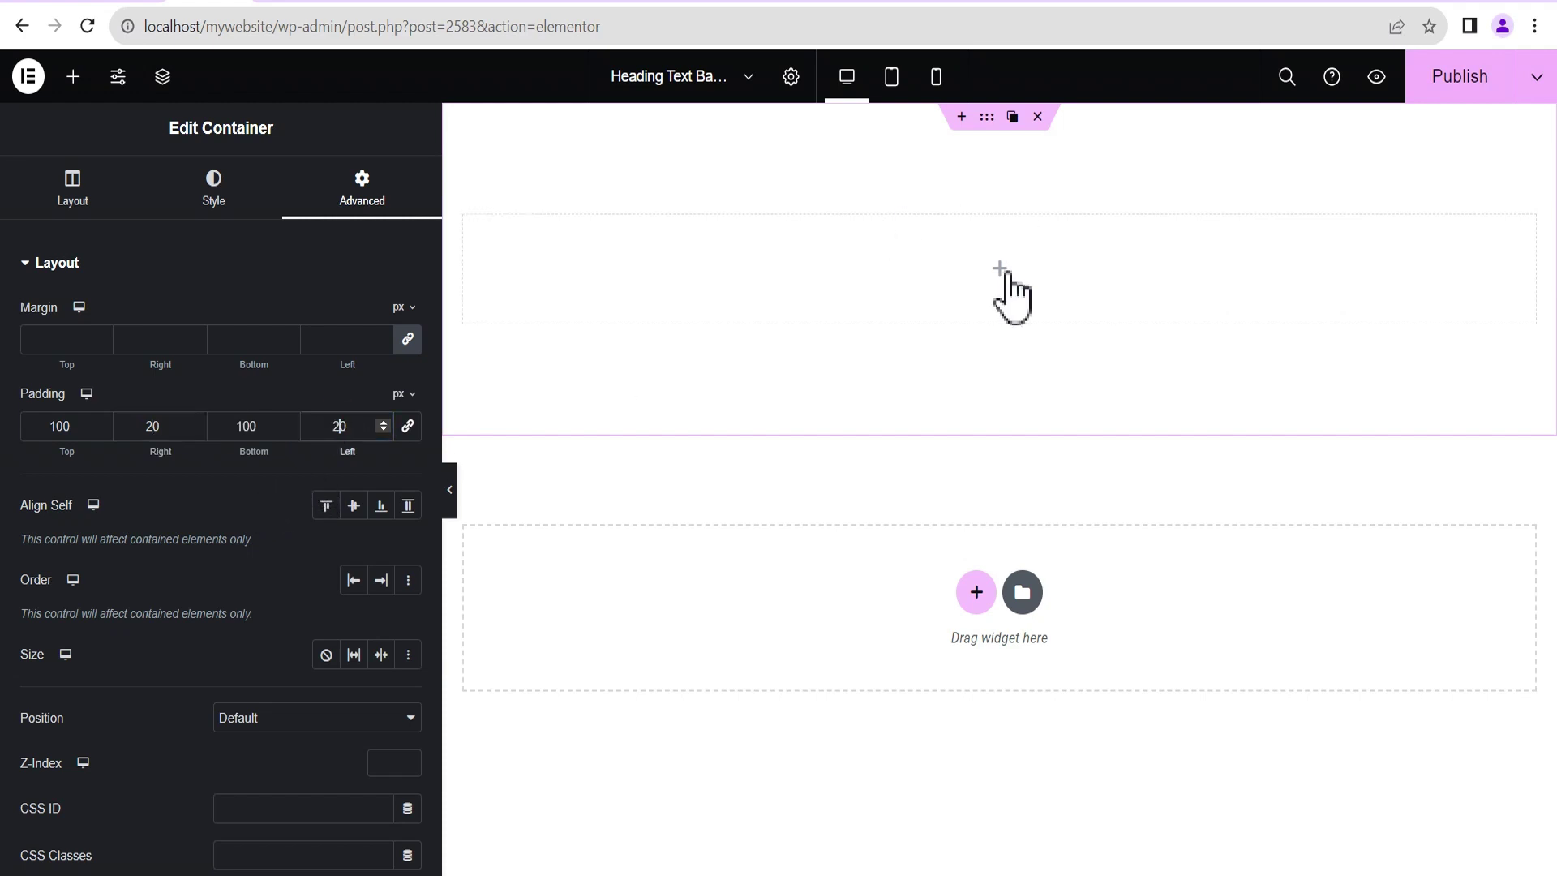
- Drop a Heading widget into the container, center it, and title it 'The Creative Arena'
click(1002, 270)
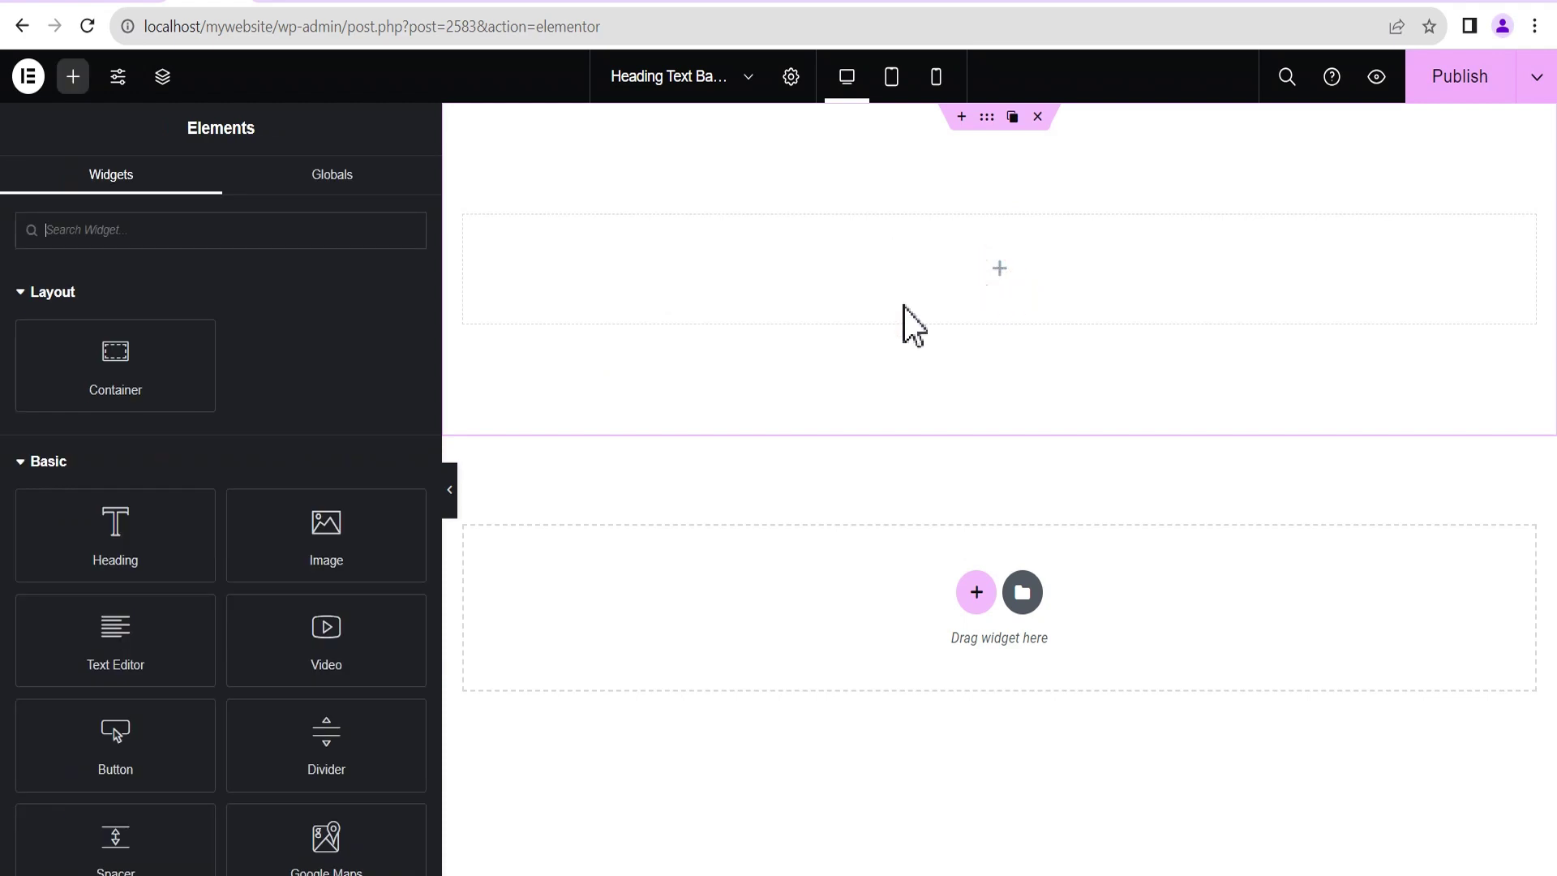
drag(114, 539, 997, 300)
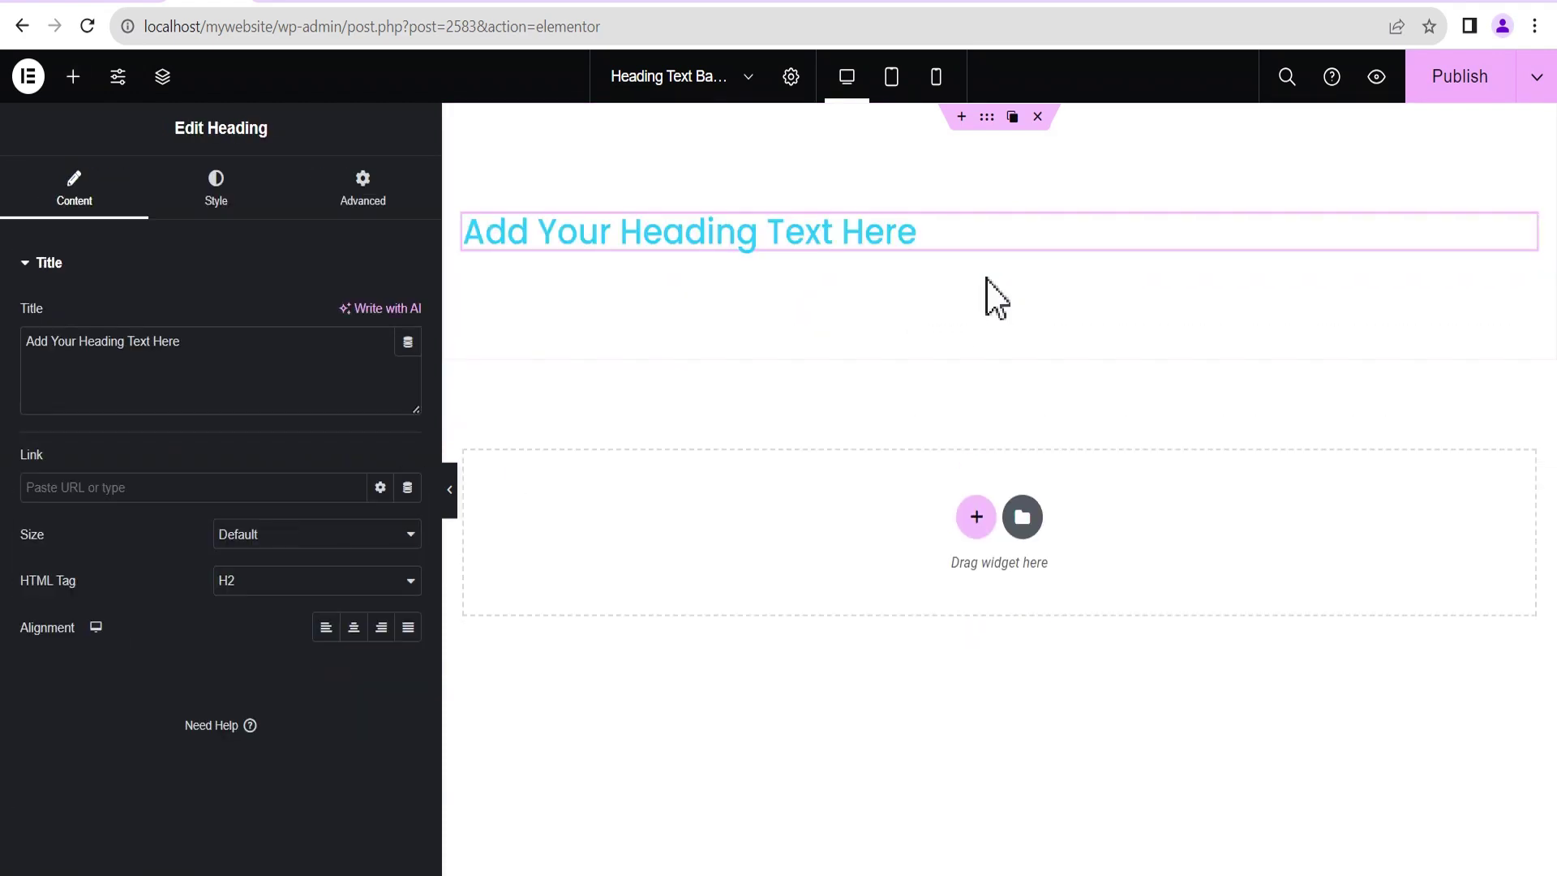
click(354, 628)
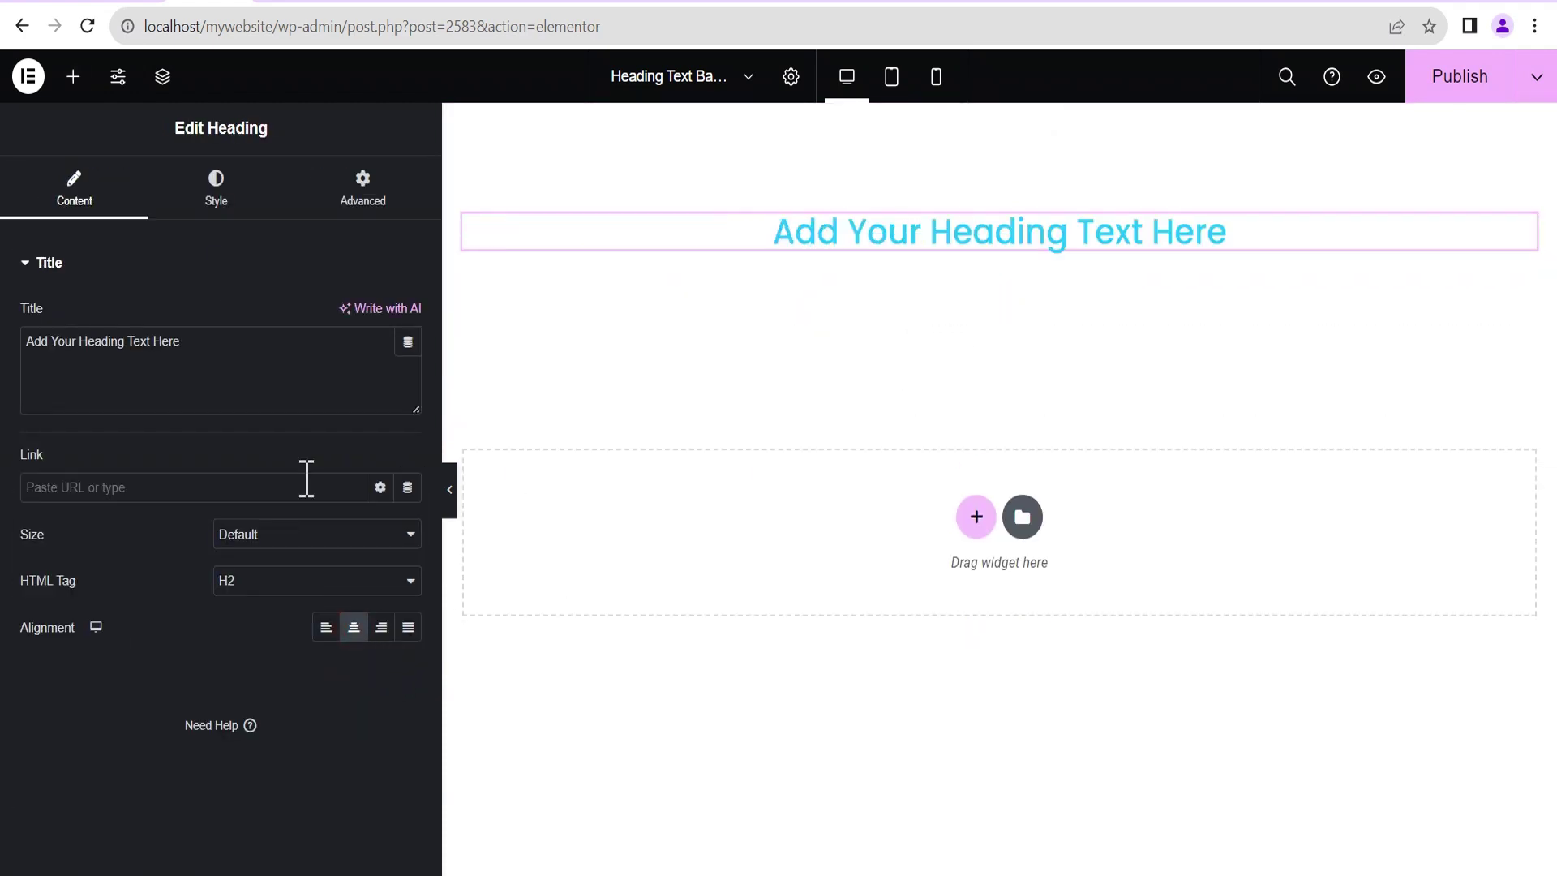
click(219, 203)
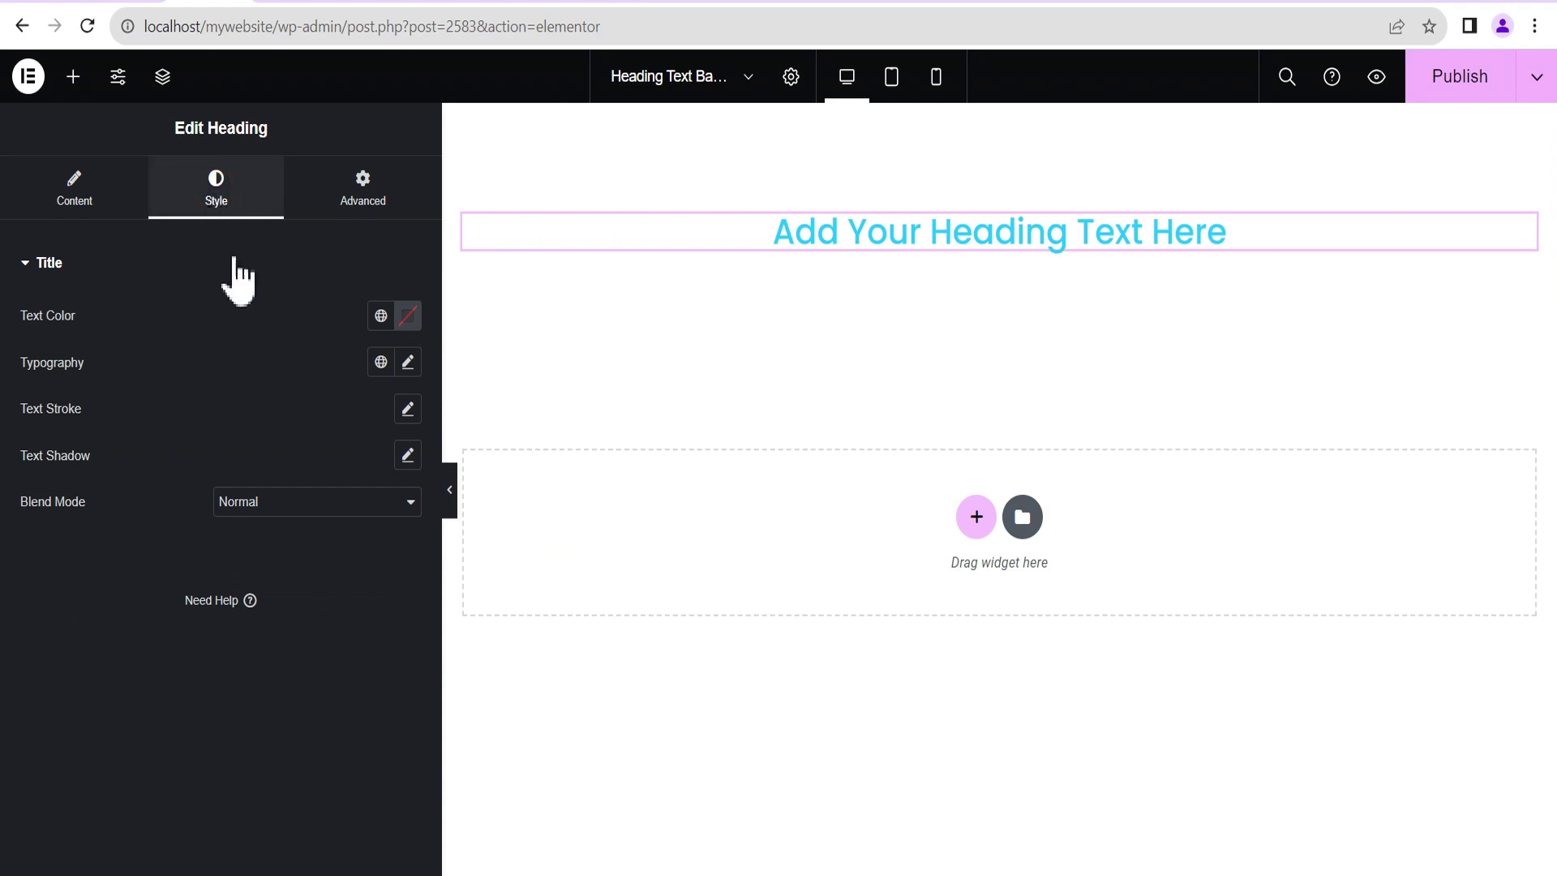
click(75, 212)
drag(174, 365, 2, 308)
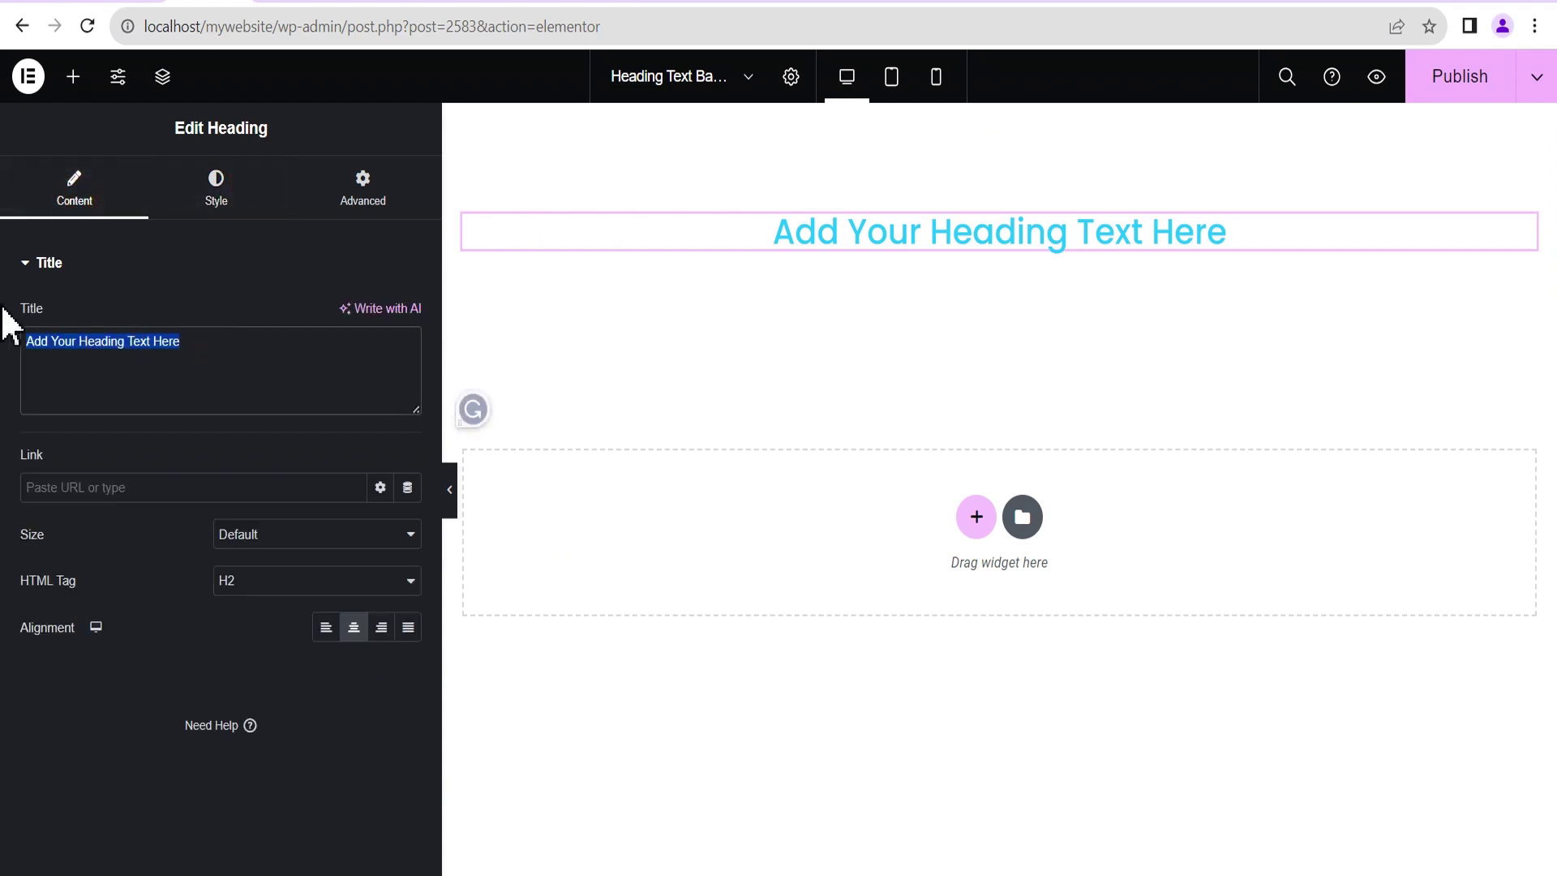
text(The Creat)
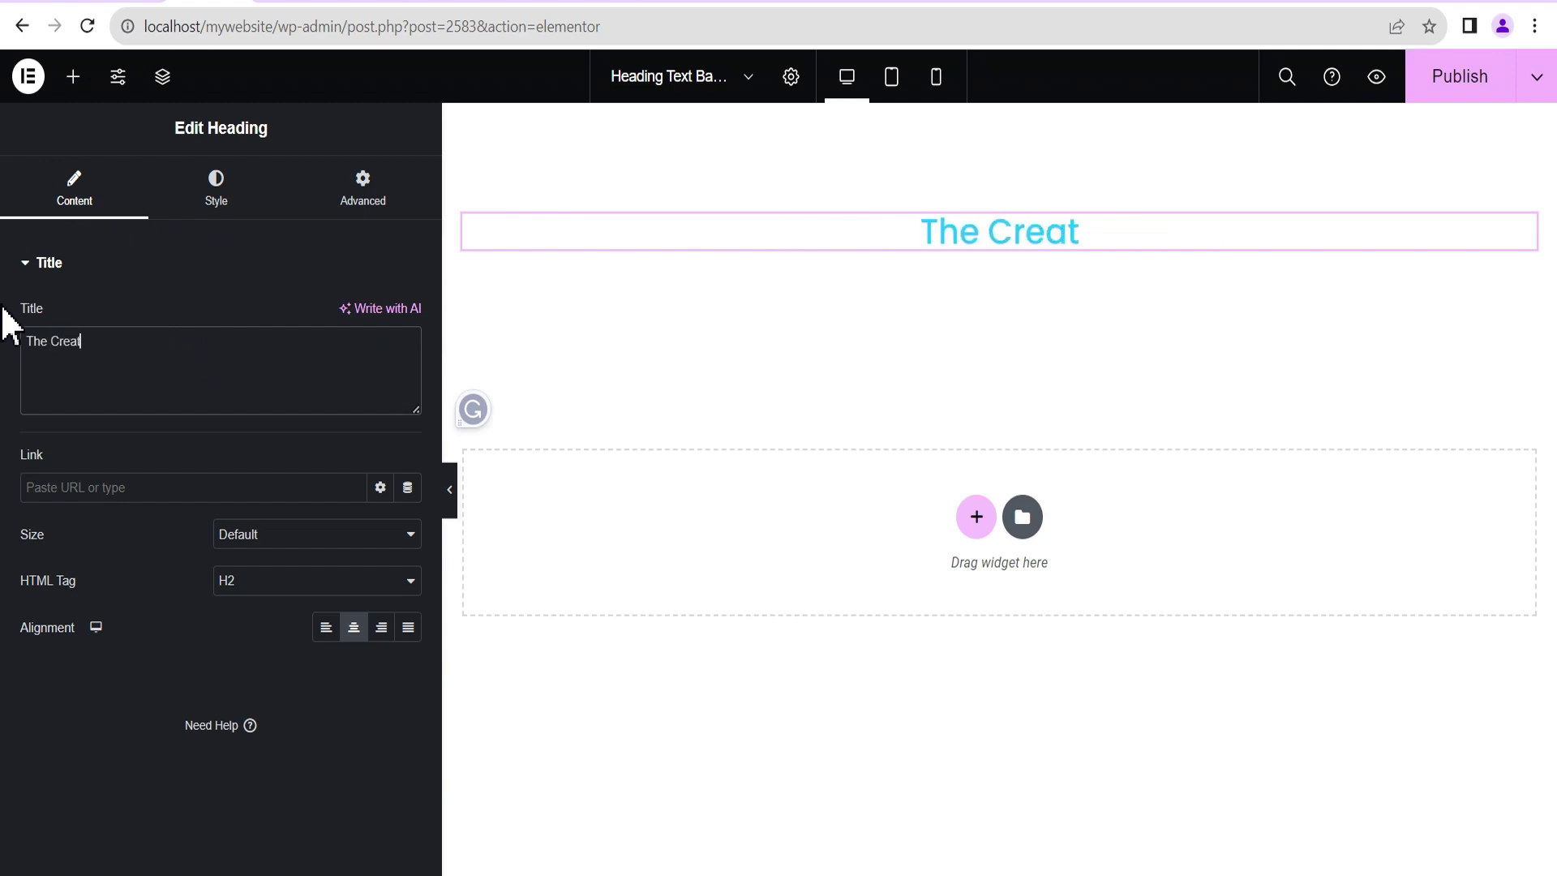
text(ive Arena)
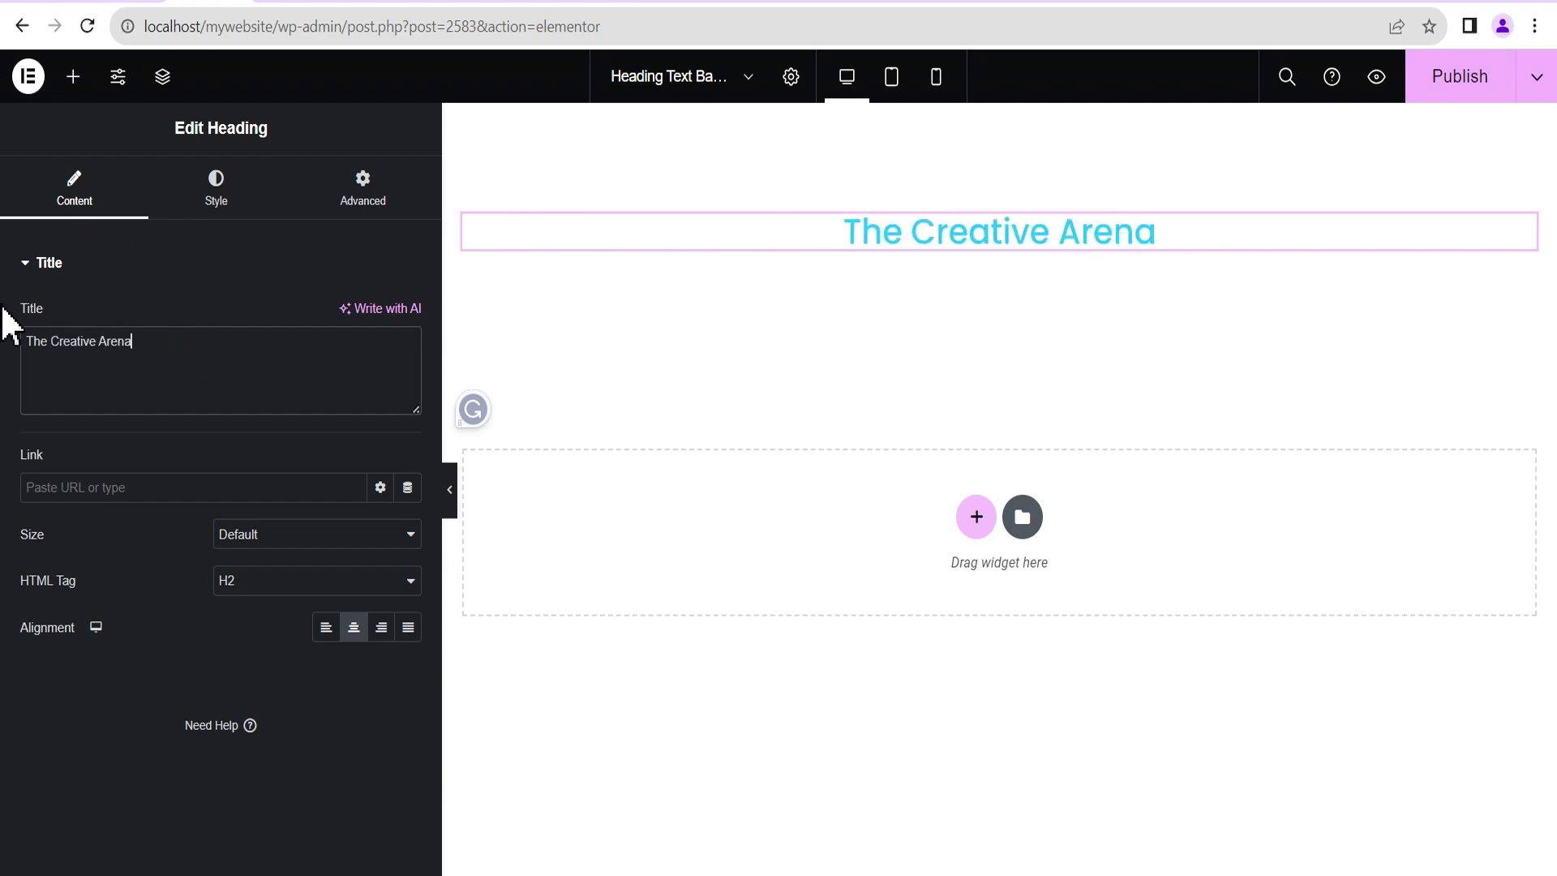
click(218, 203)
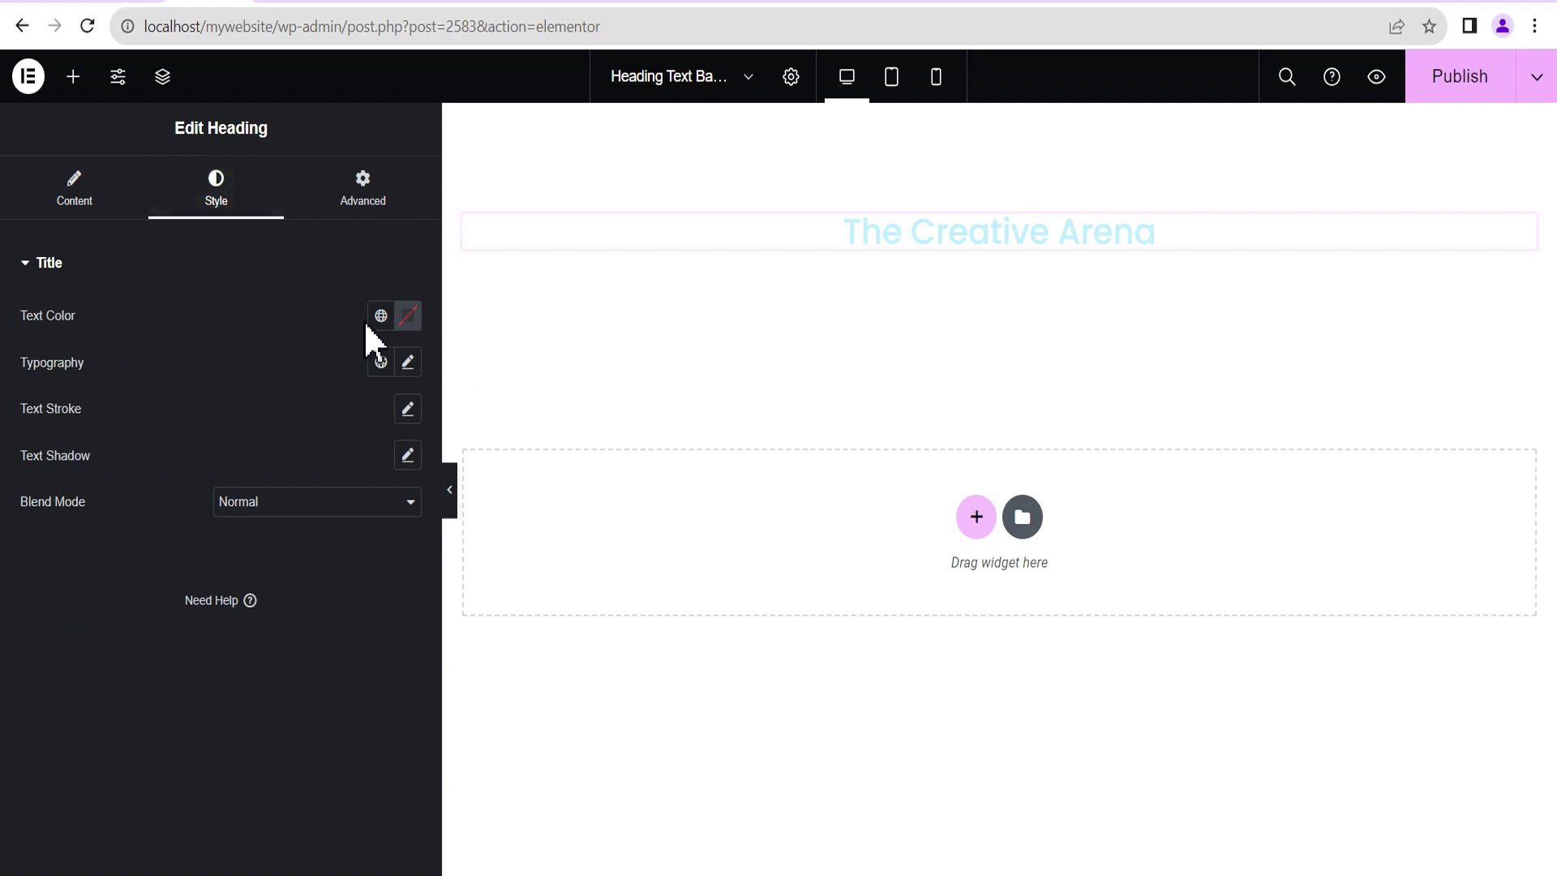
- Set the heading typography to size 200 and weight 900 (Black)
click(409, 362)
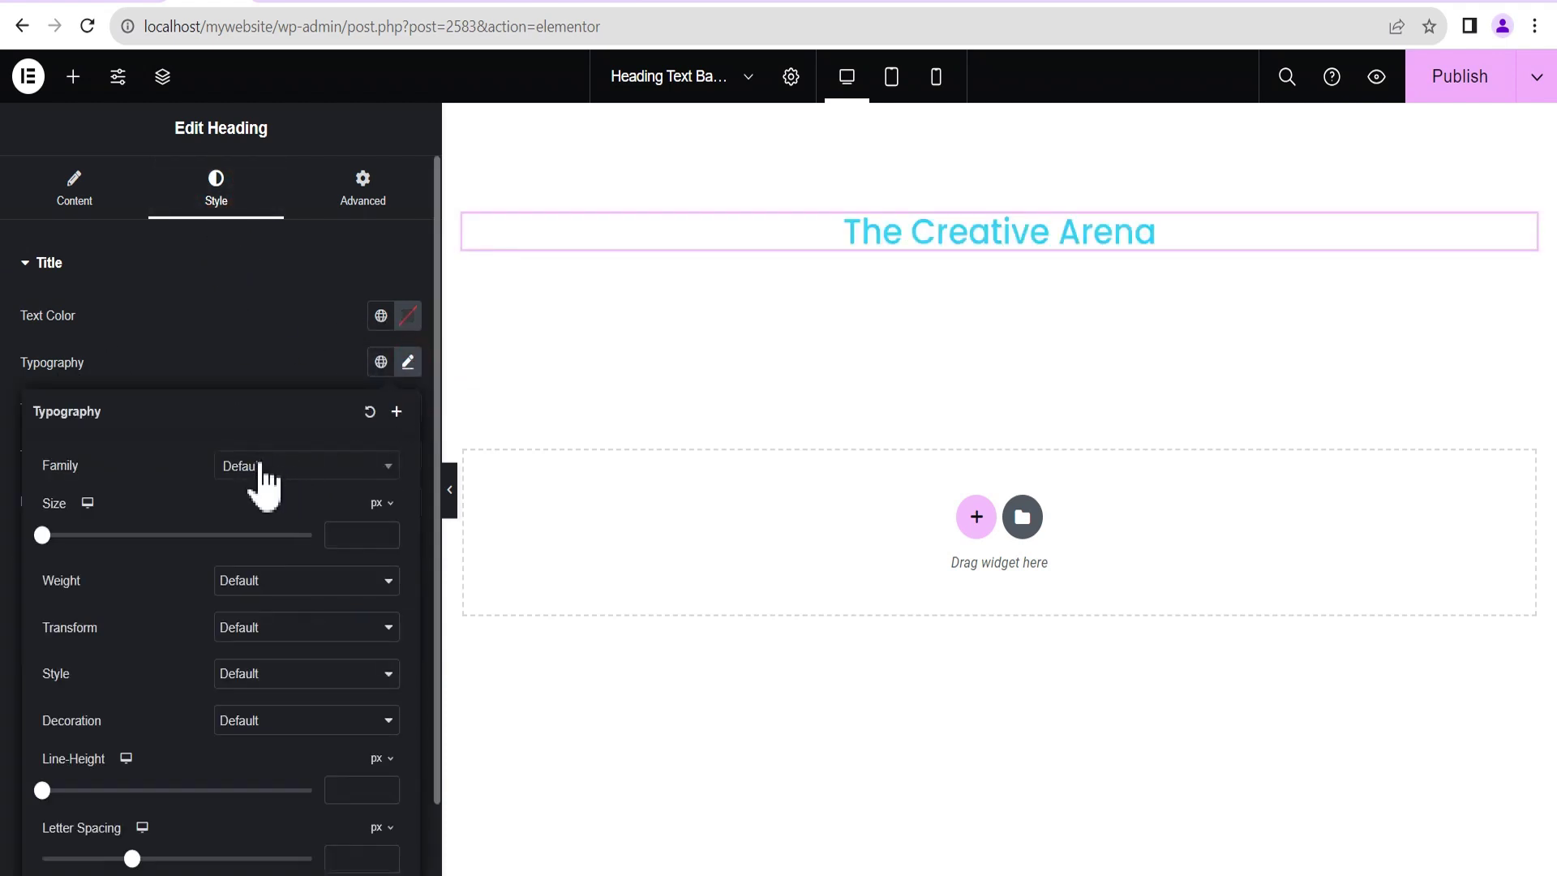
click(350, 535)
text(200)
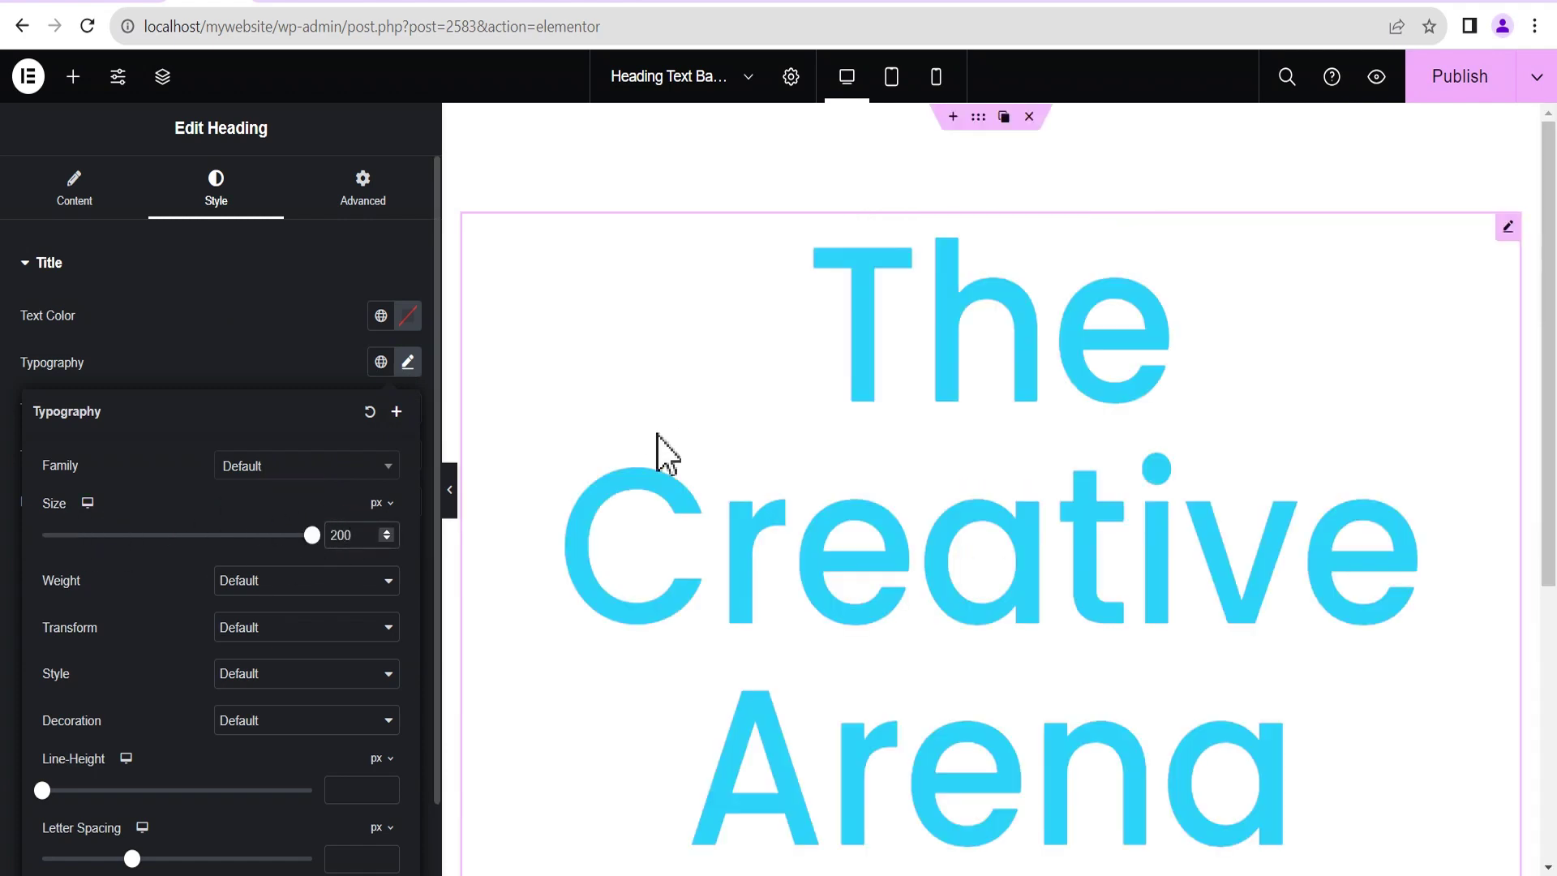
scroll(1554, 491, down, 1)
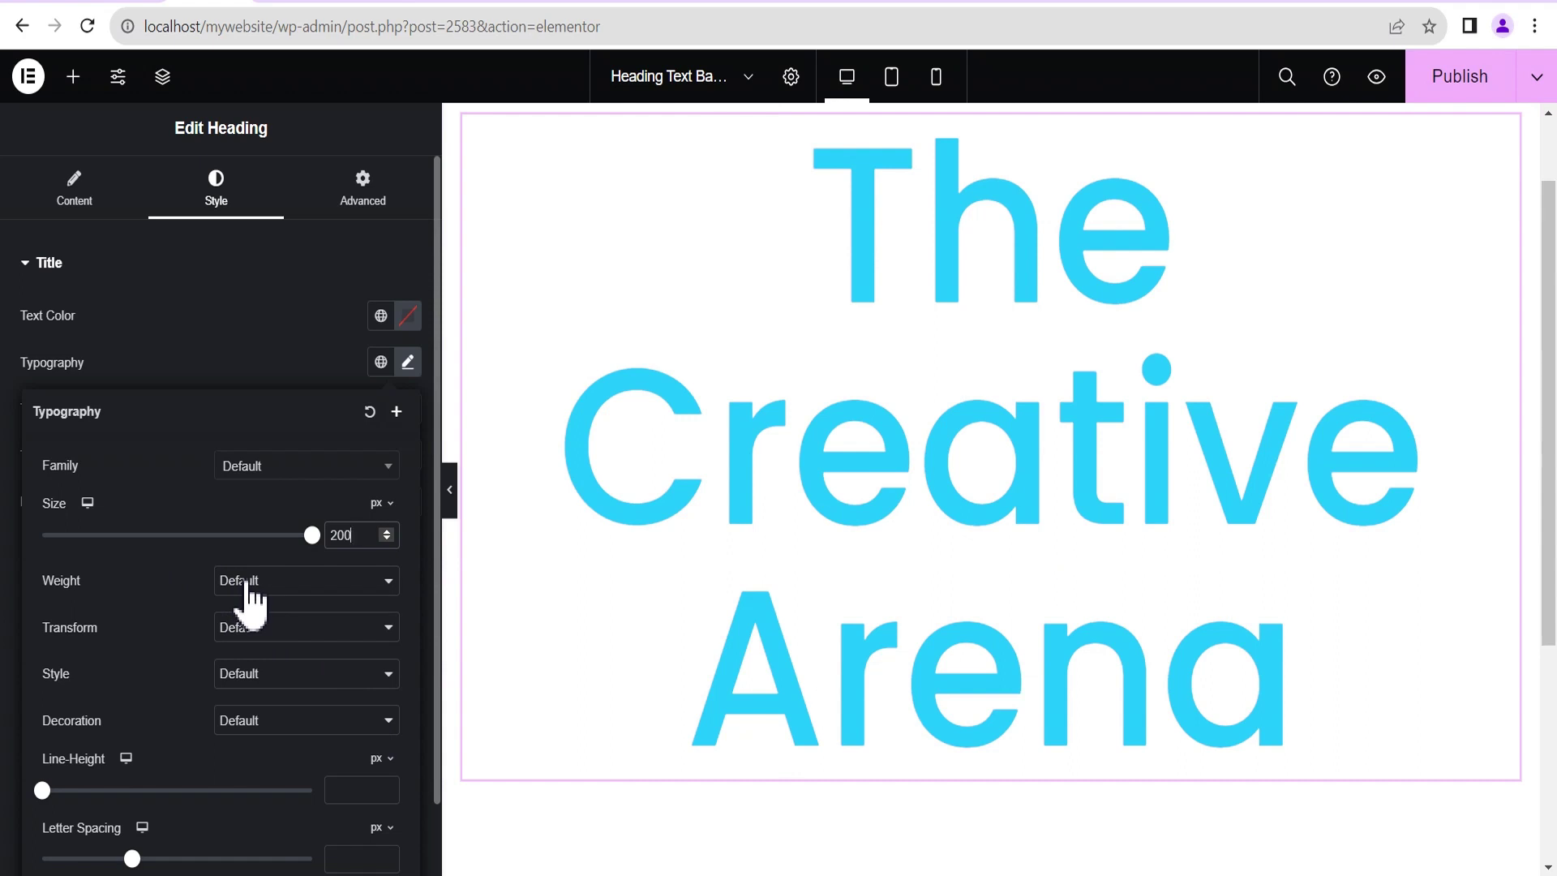
click(248, 590)
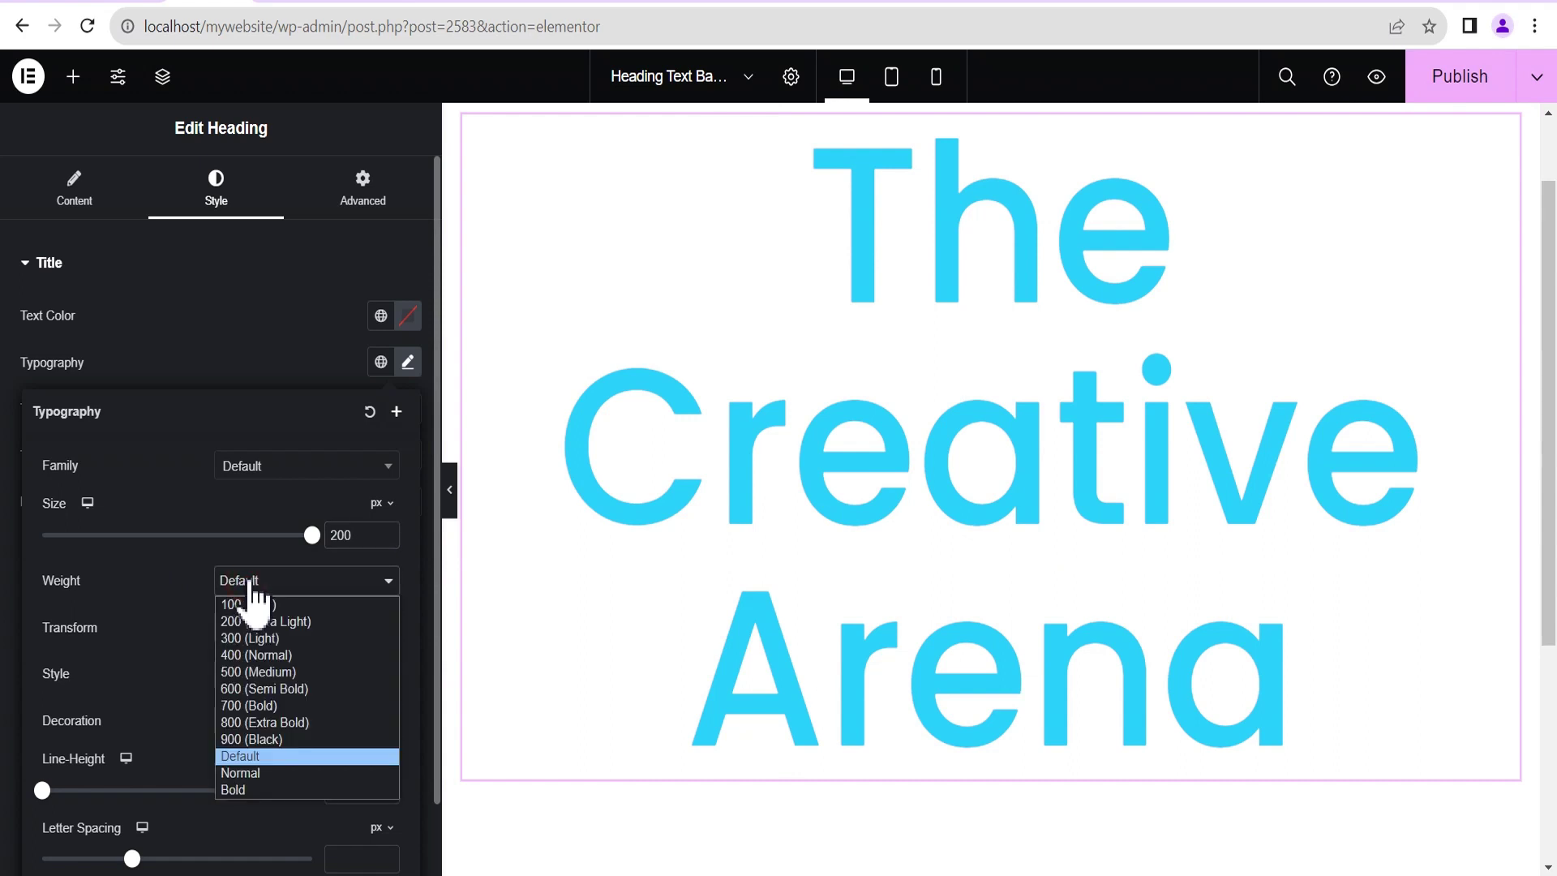
click(261, 738)
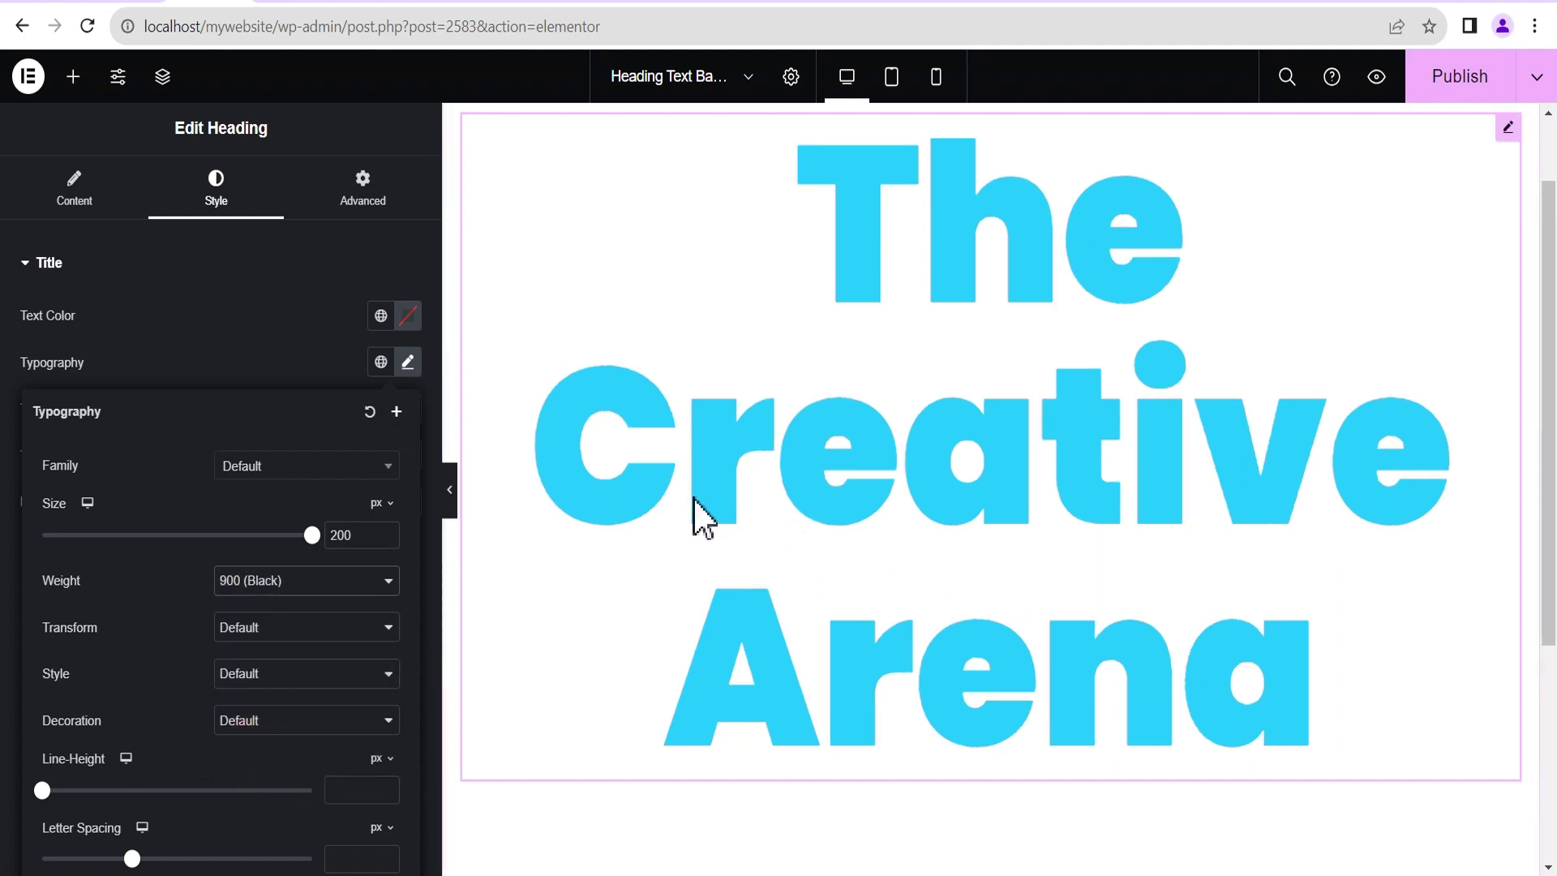
click(240, 357)
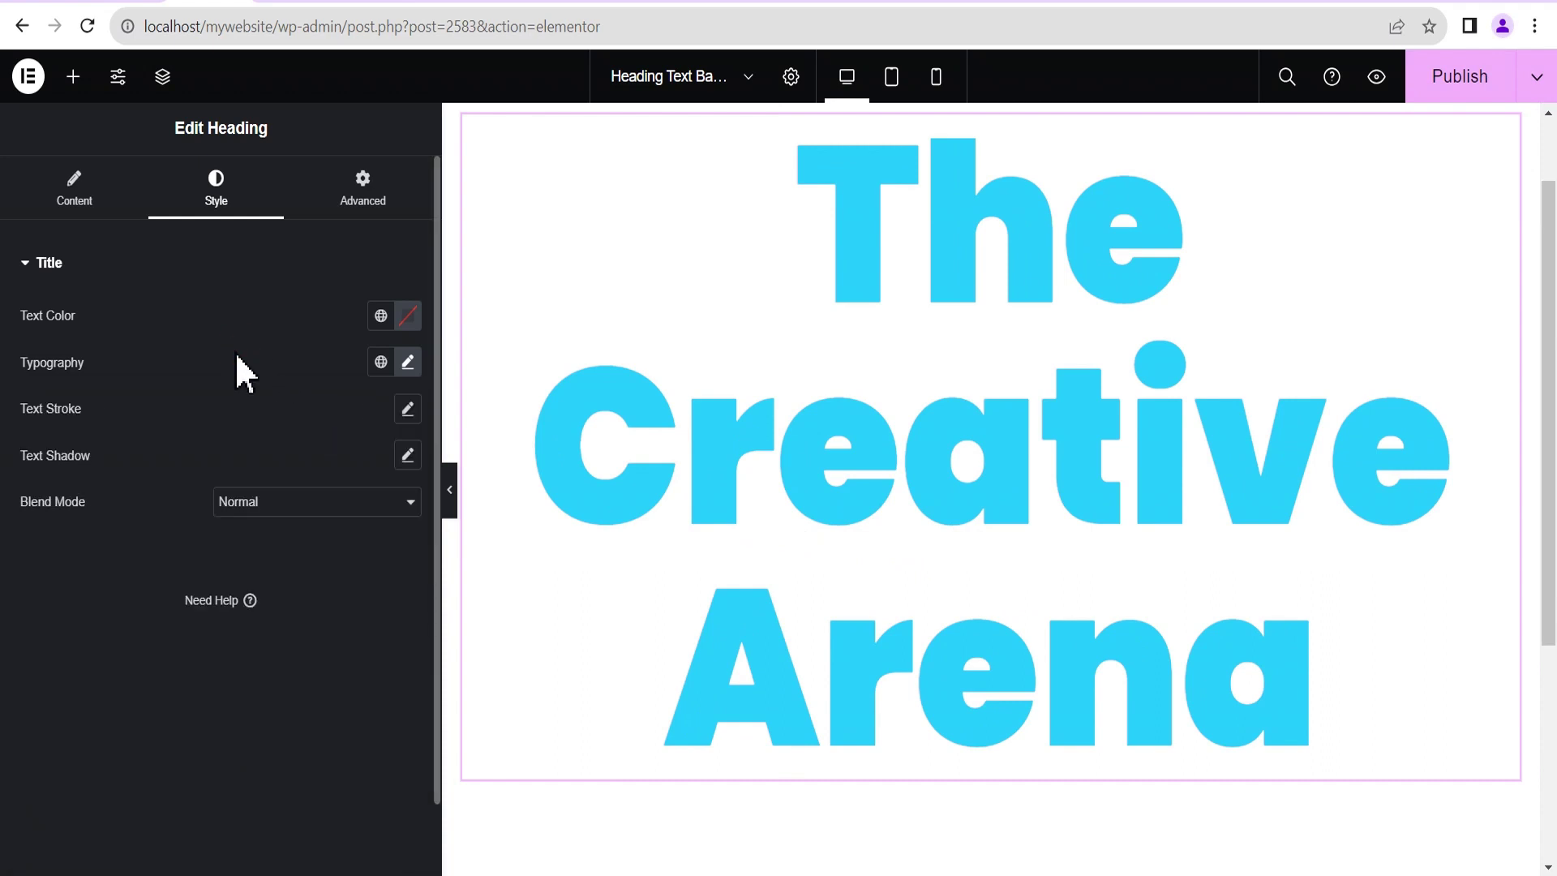
scroll(973, 487, up, 1)
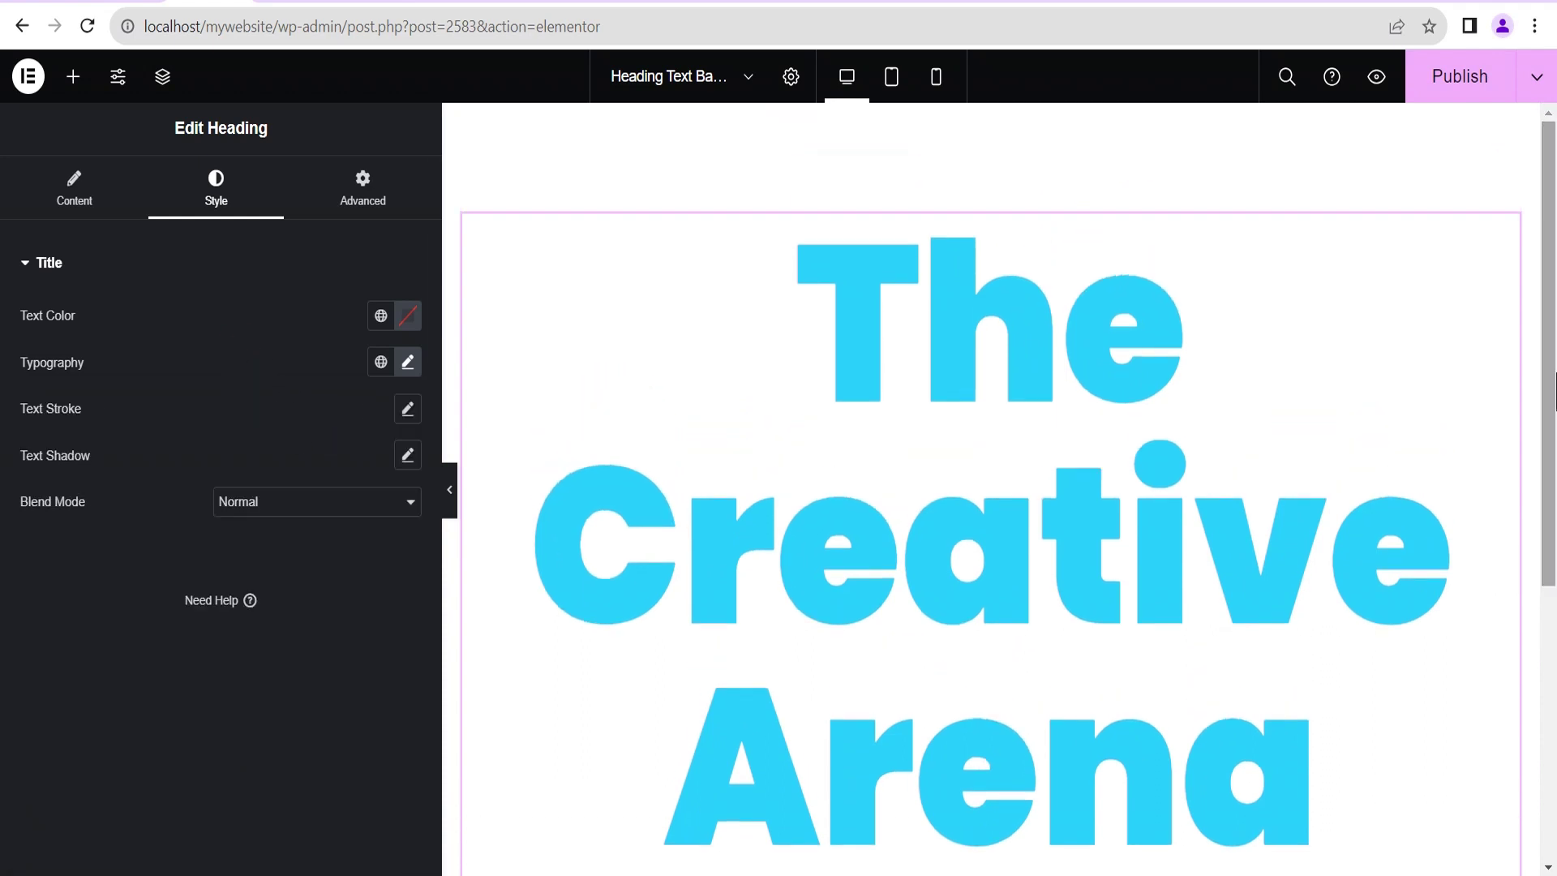
- Give the container a classic background in solid black
click(978, 116)
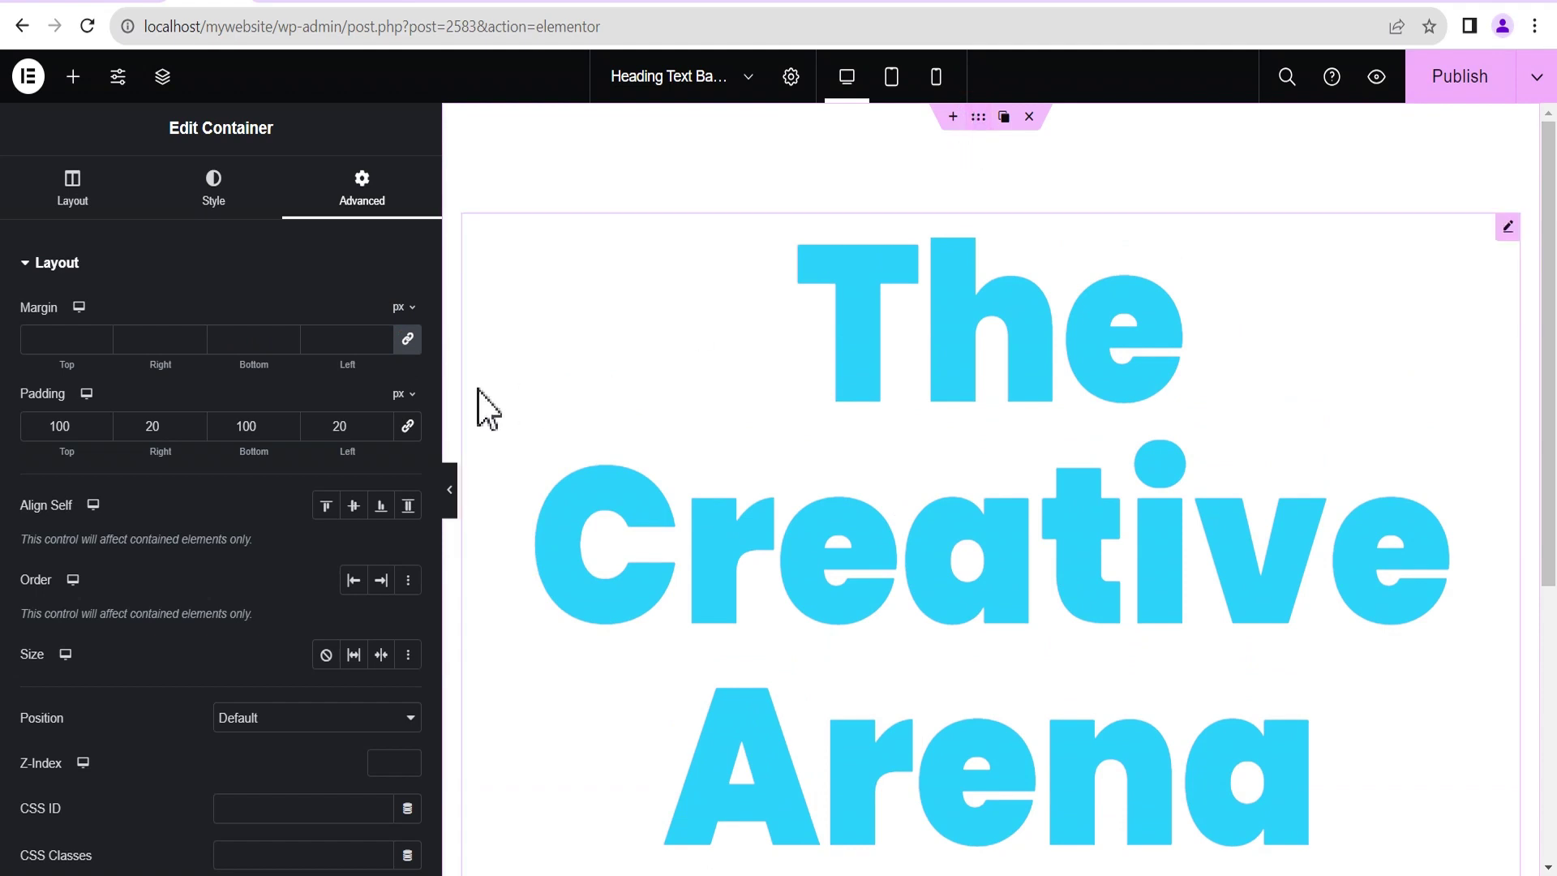
click(215, 198)
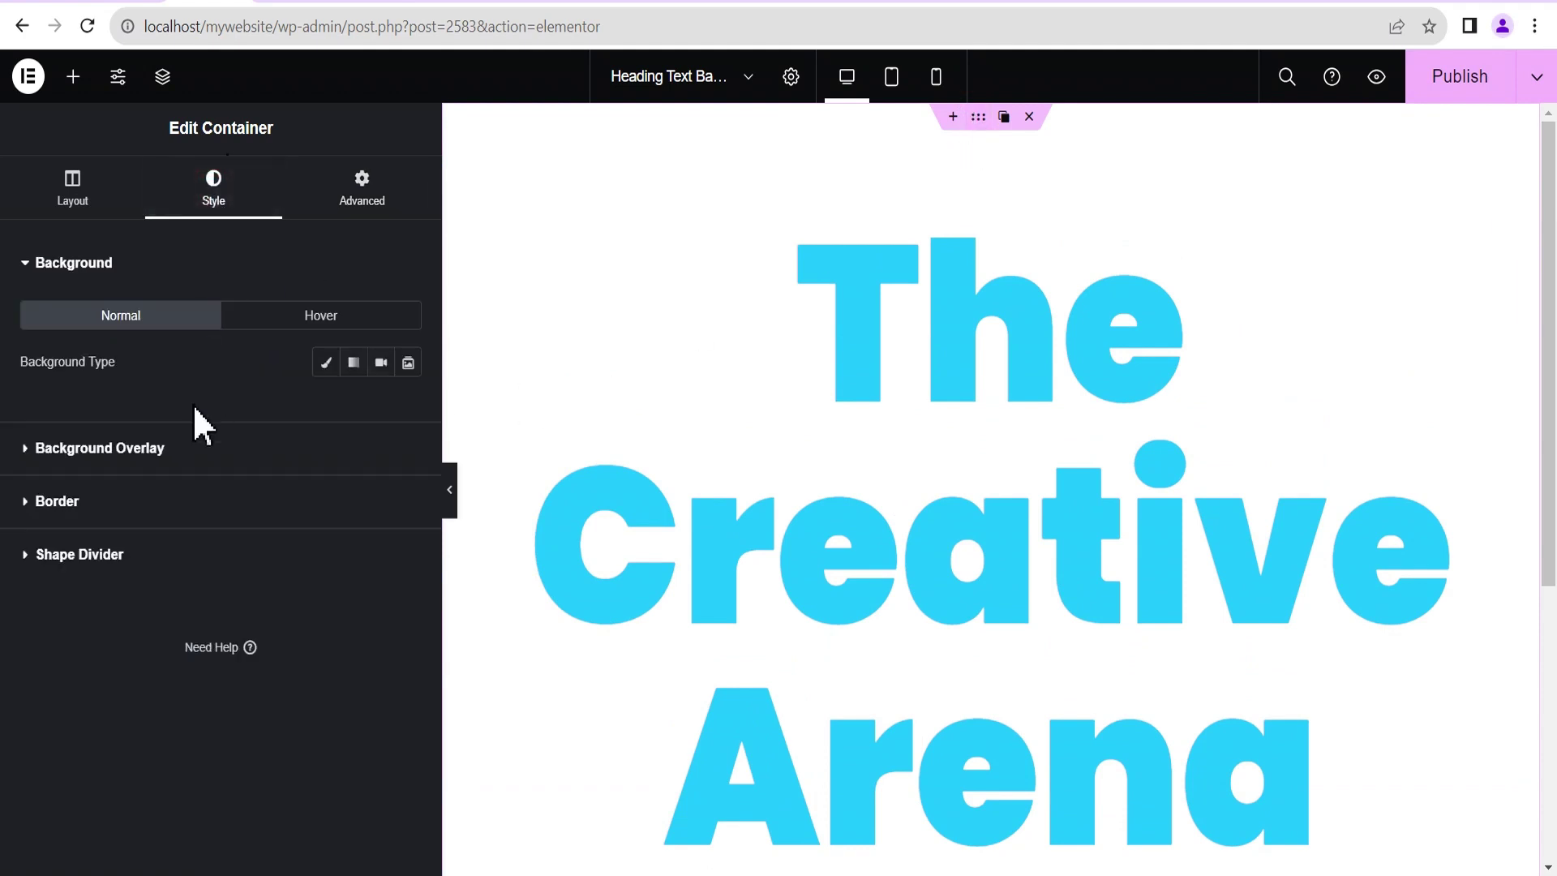
click(324, 363)
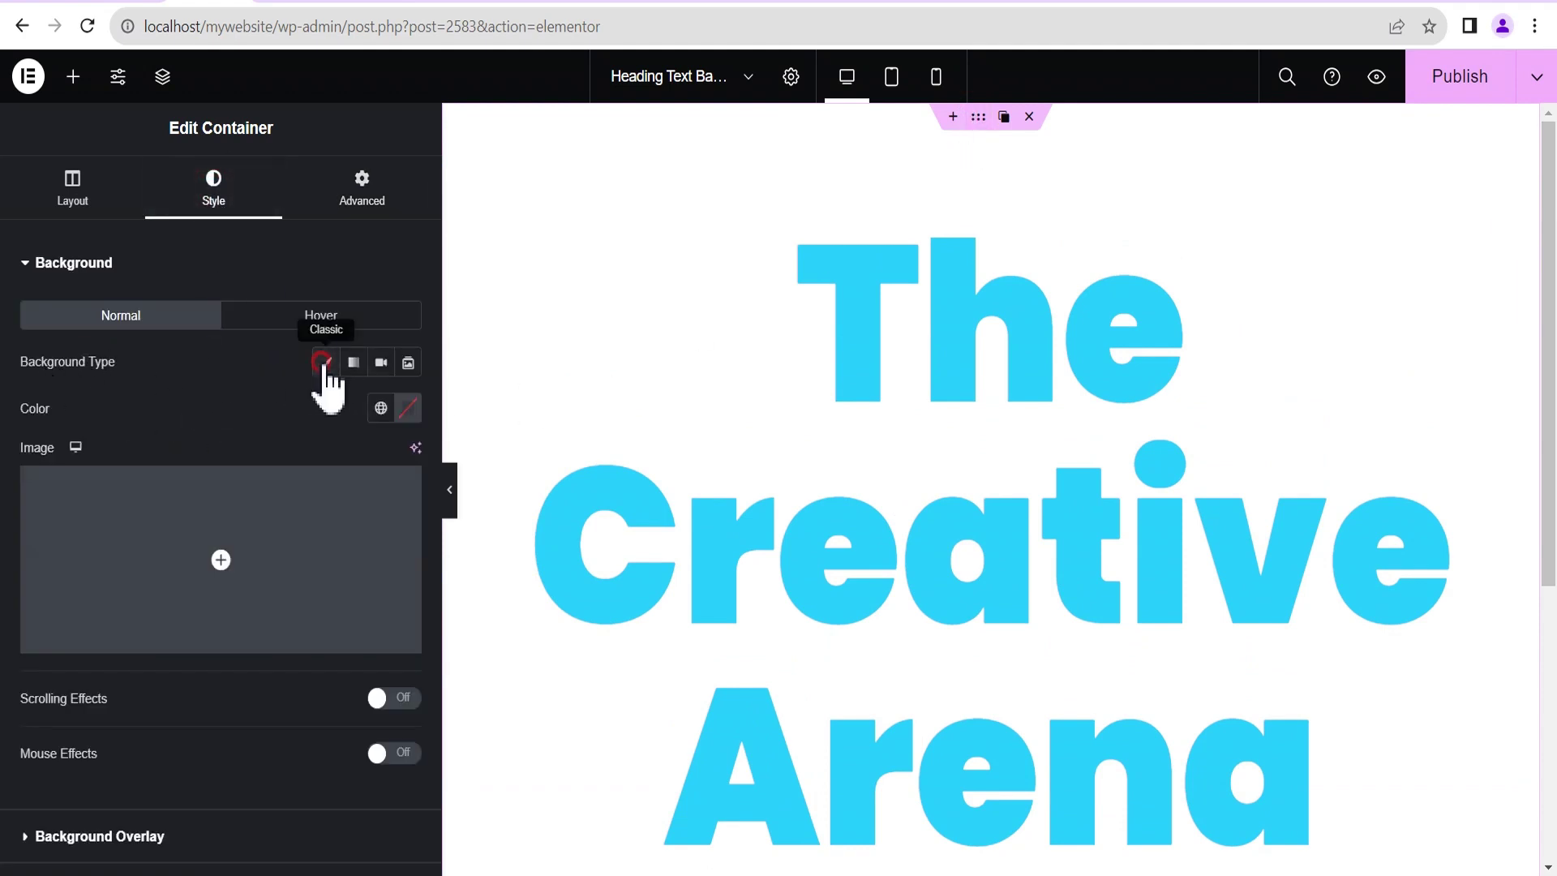
click(408, 408)
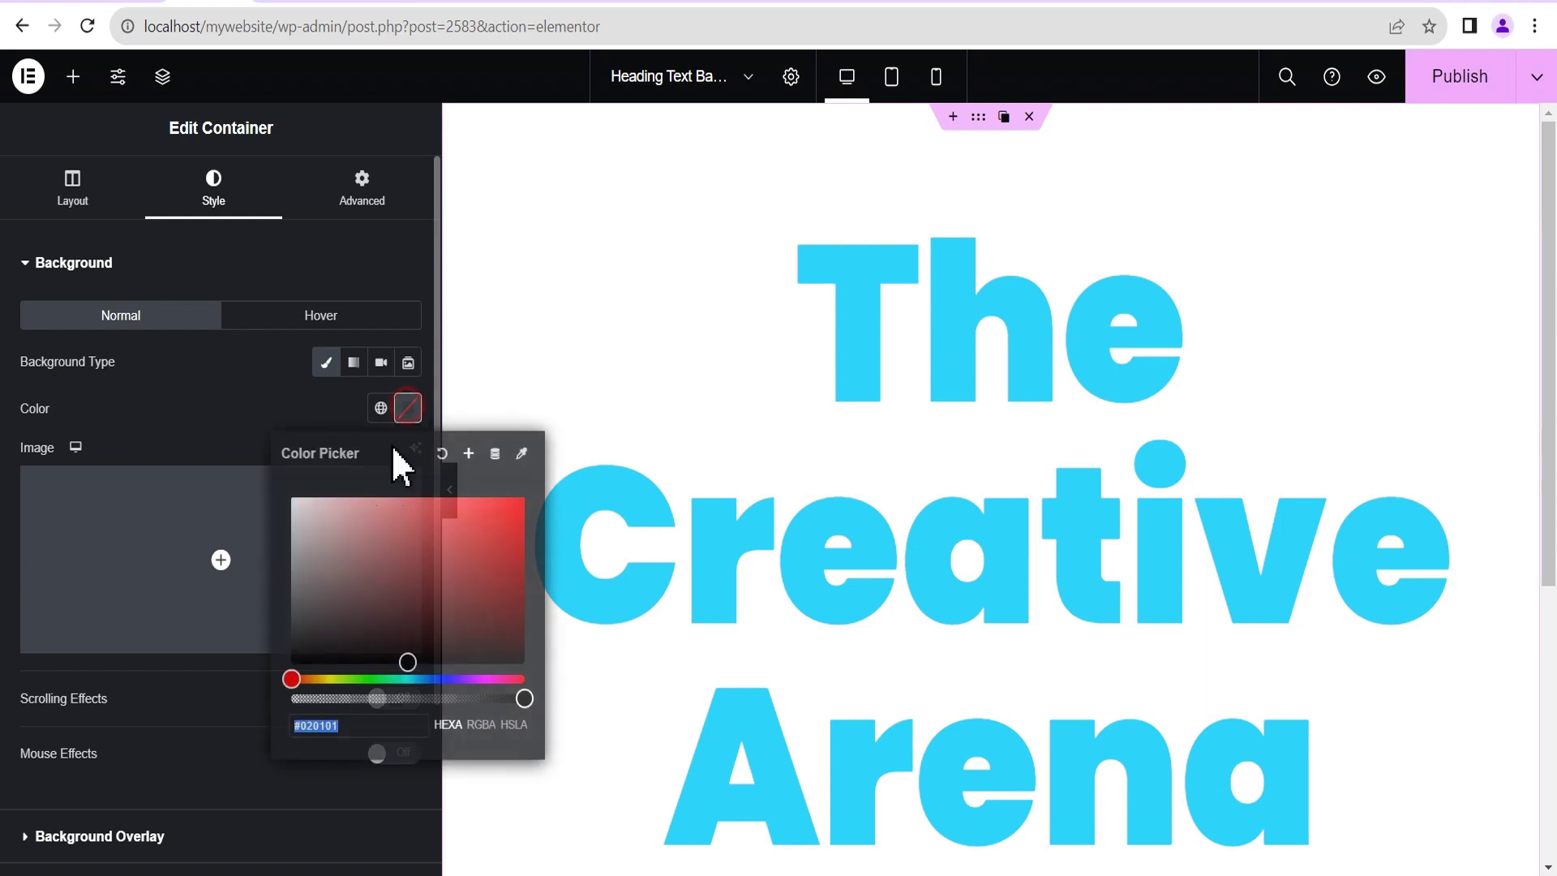
click(408, 659)
click(220, 391)
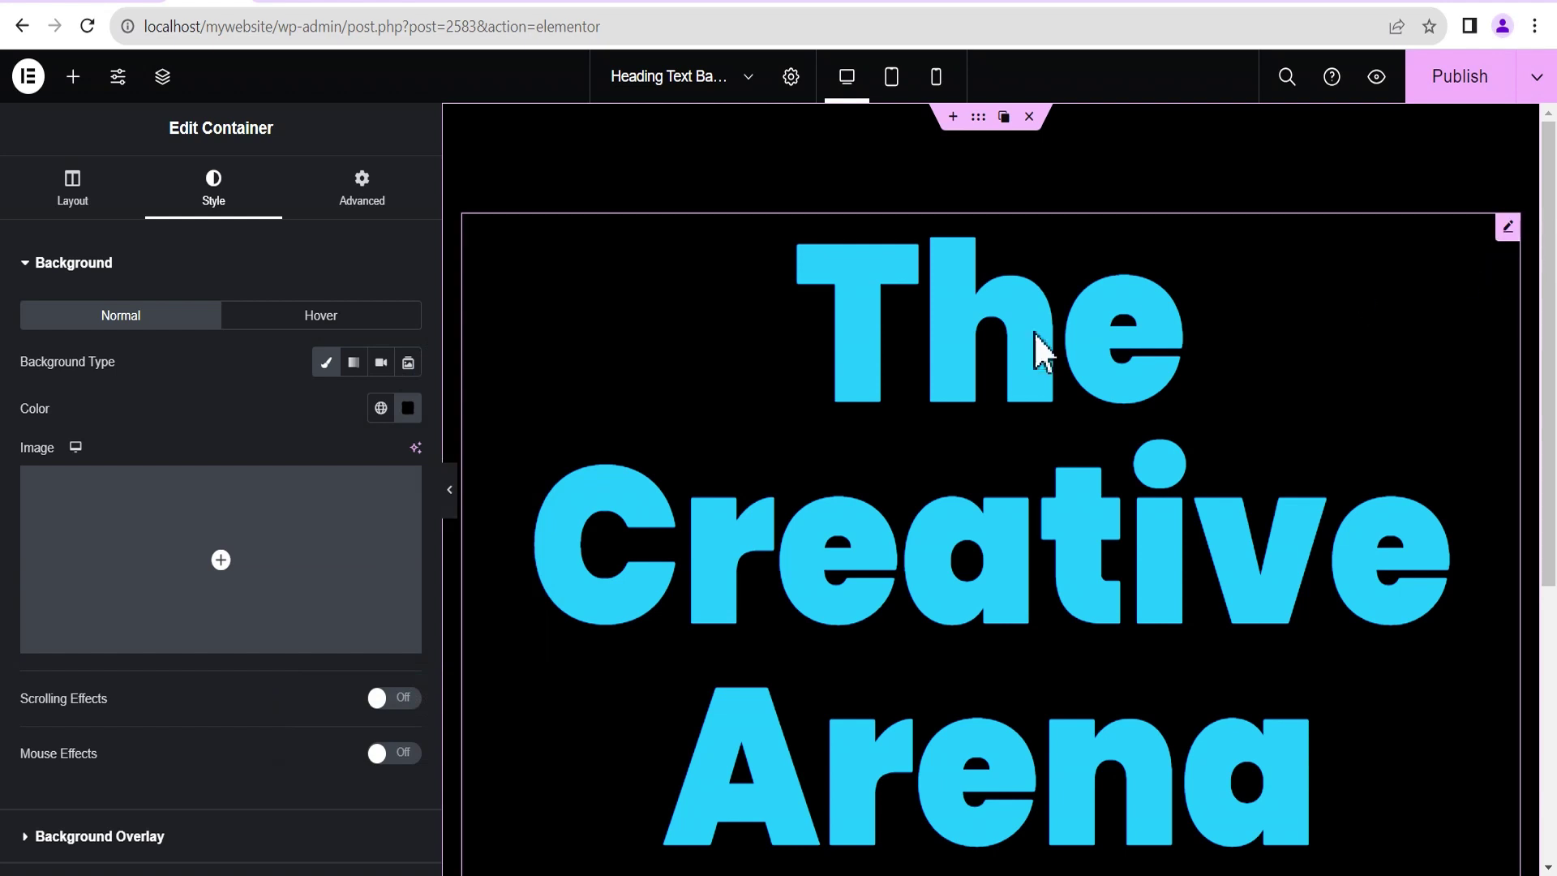
click(1509, 226)
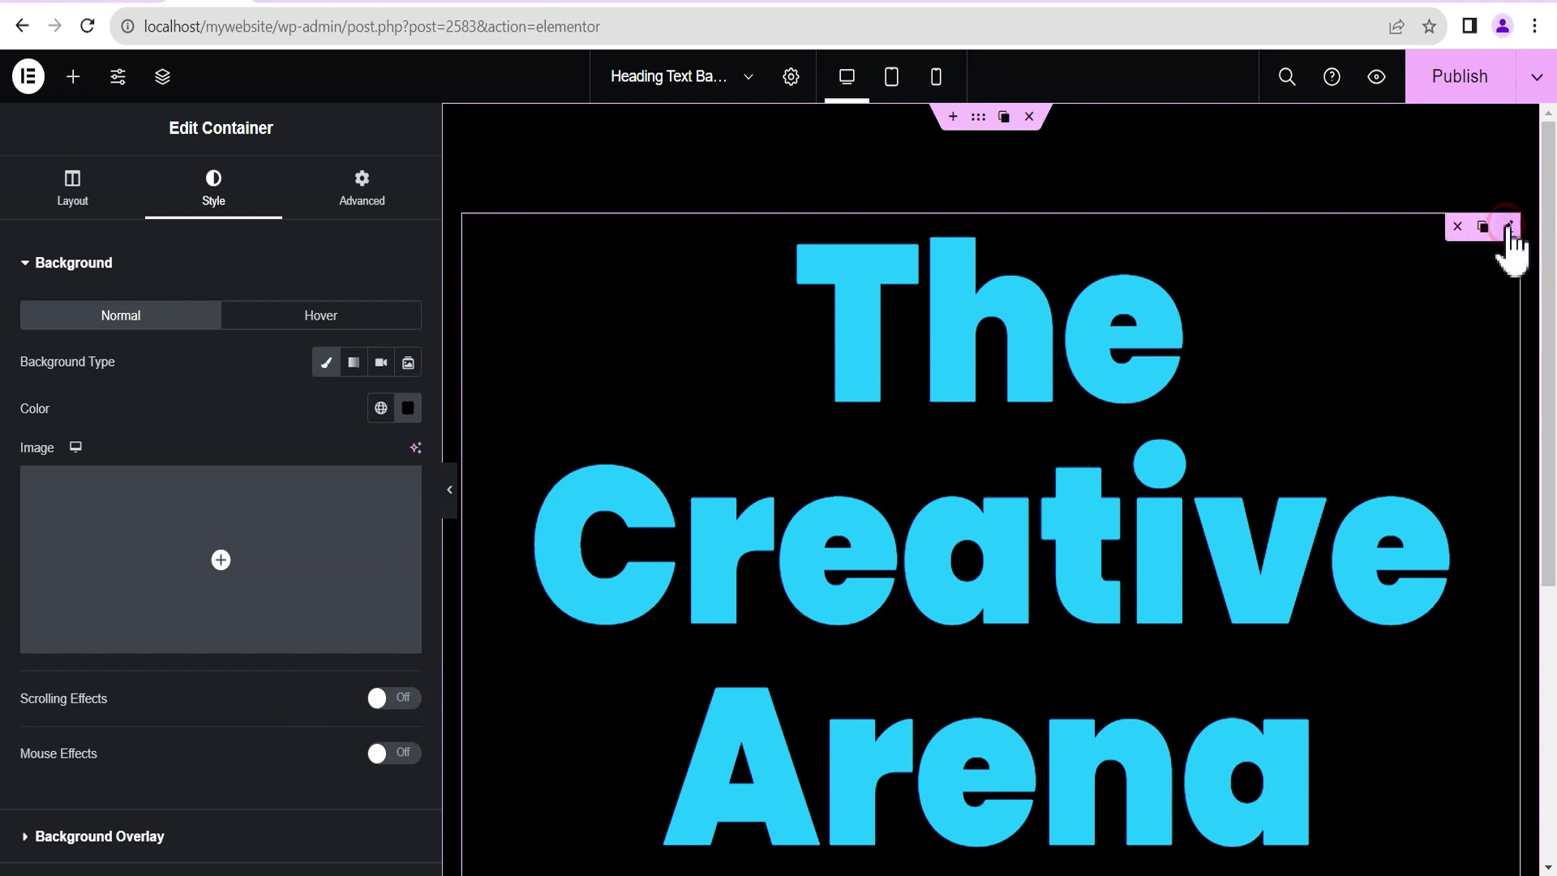
- Expand the heading's Custom CSS section under Advanced and focus its code box
click(362, 202)
click(134, 264)
click(128, 687)
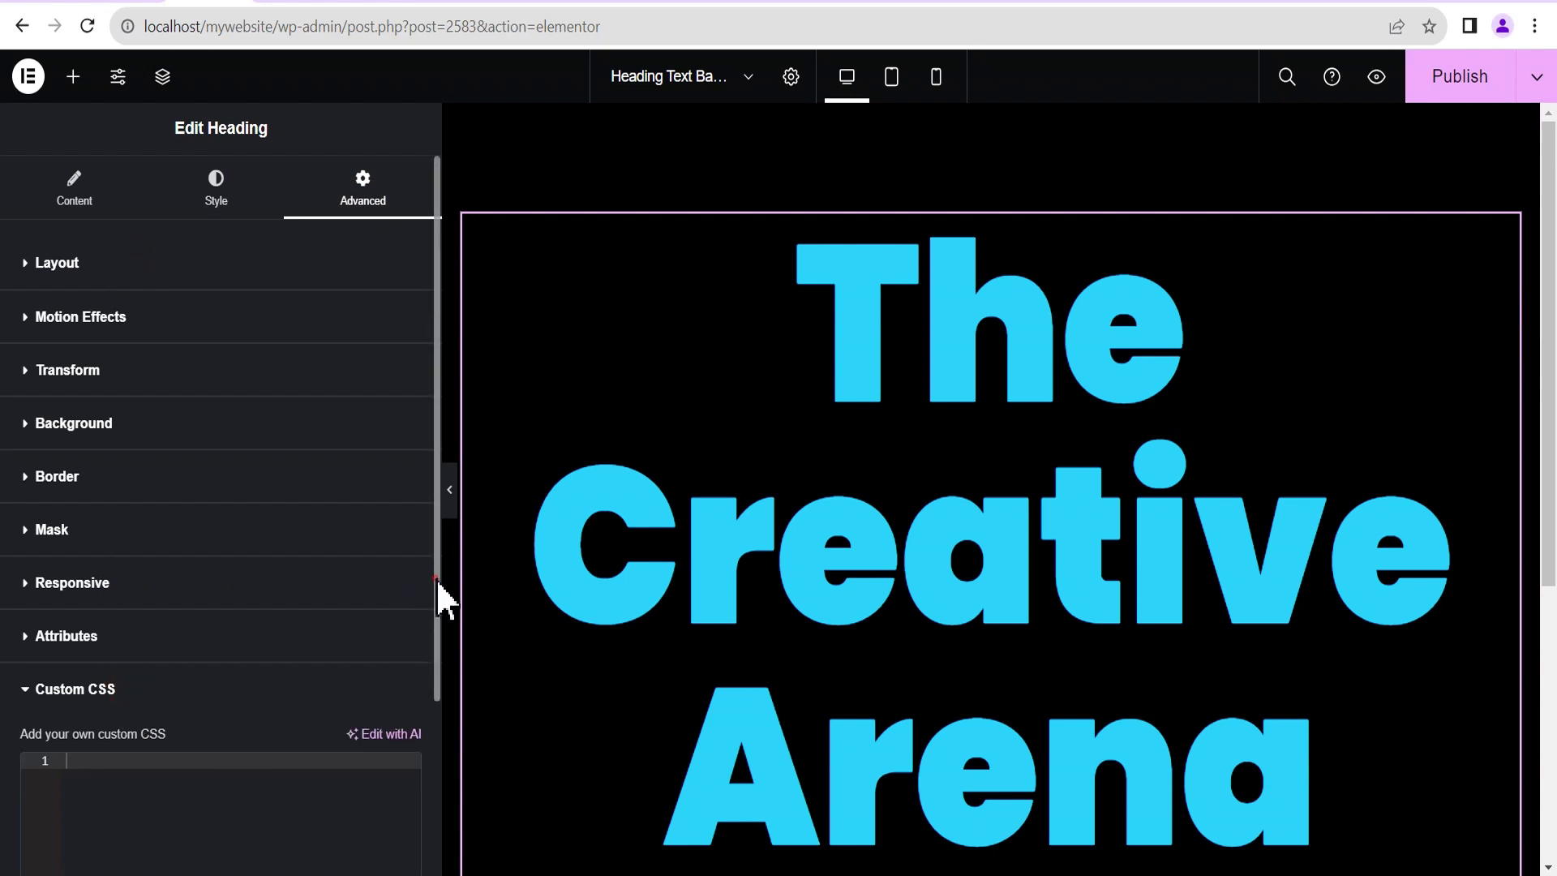
drag(438, 591, 441, 781)
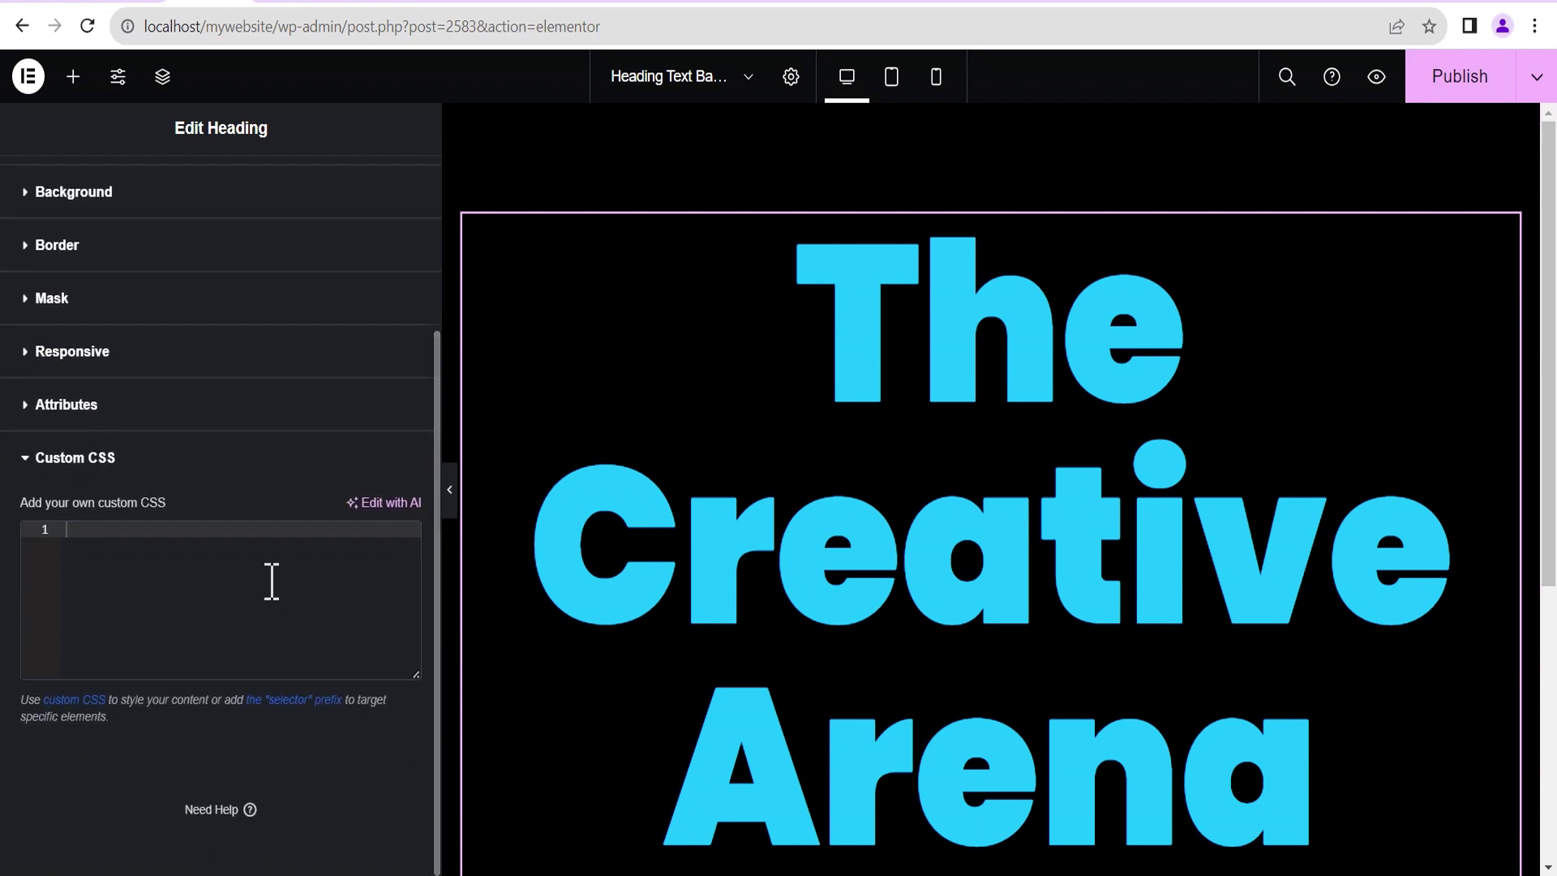
click(281, 552)
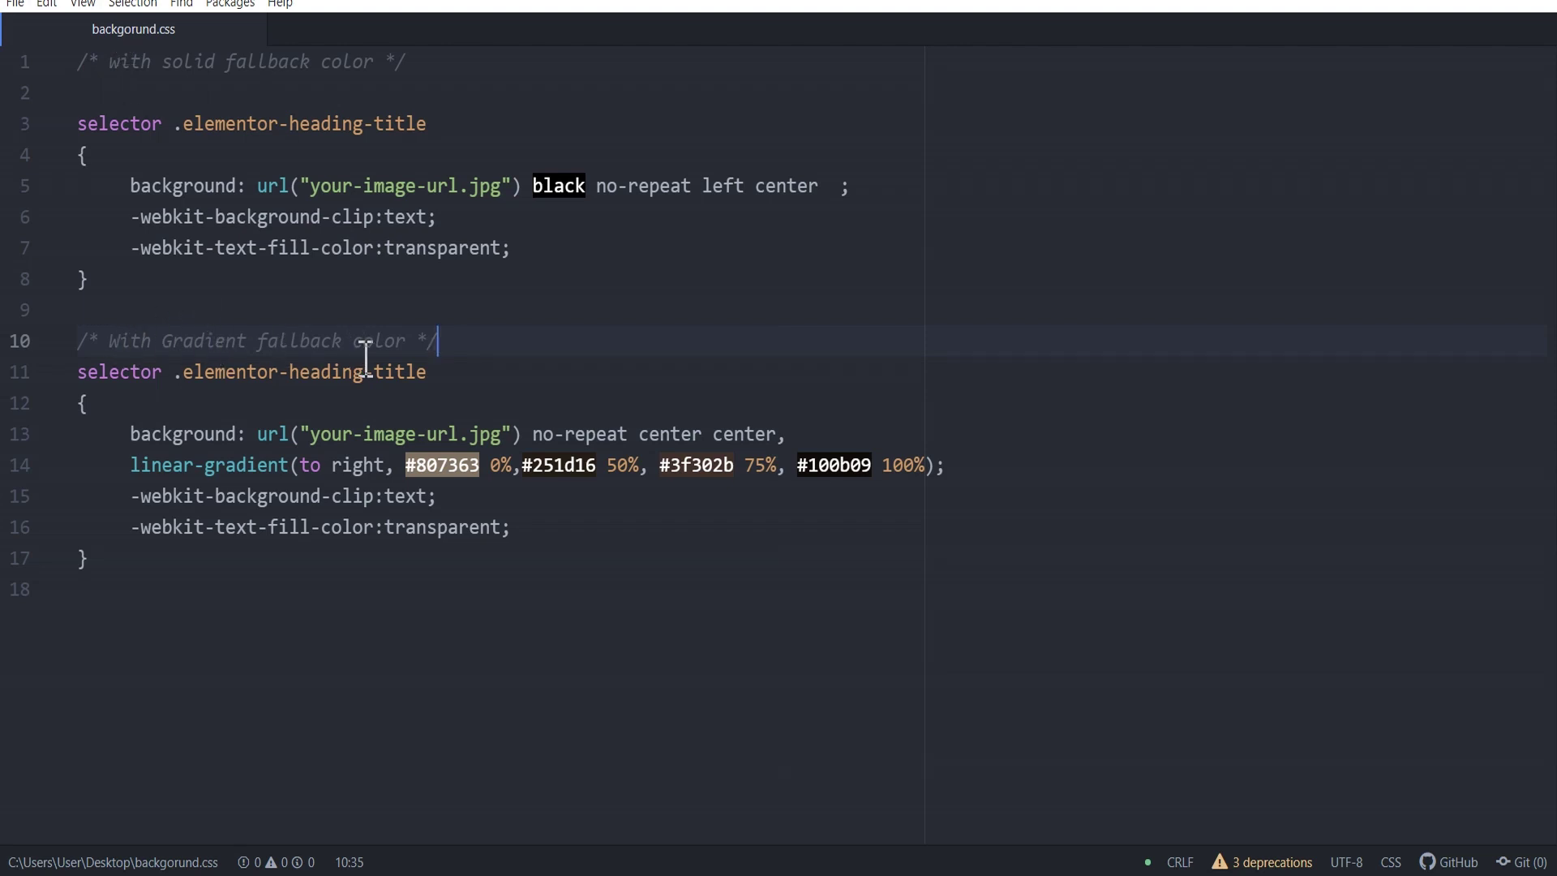
- Select the first heading-title rule block (lines 3–8) of background.css in Atom
drag(97, 279, 77, 132)
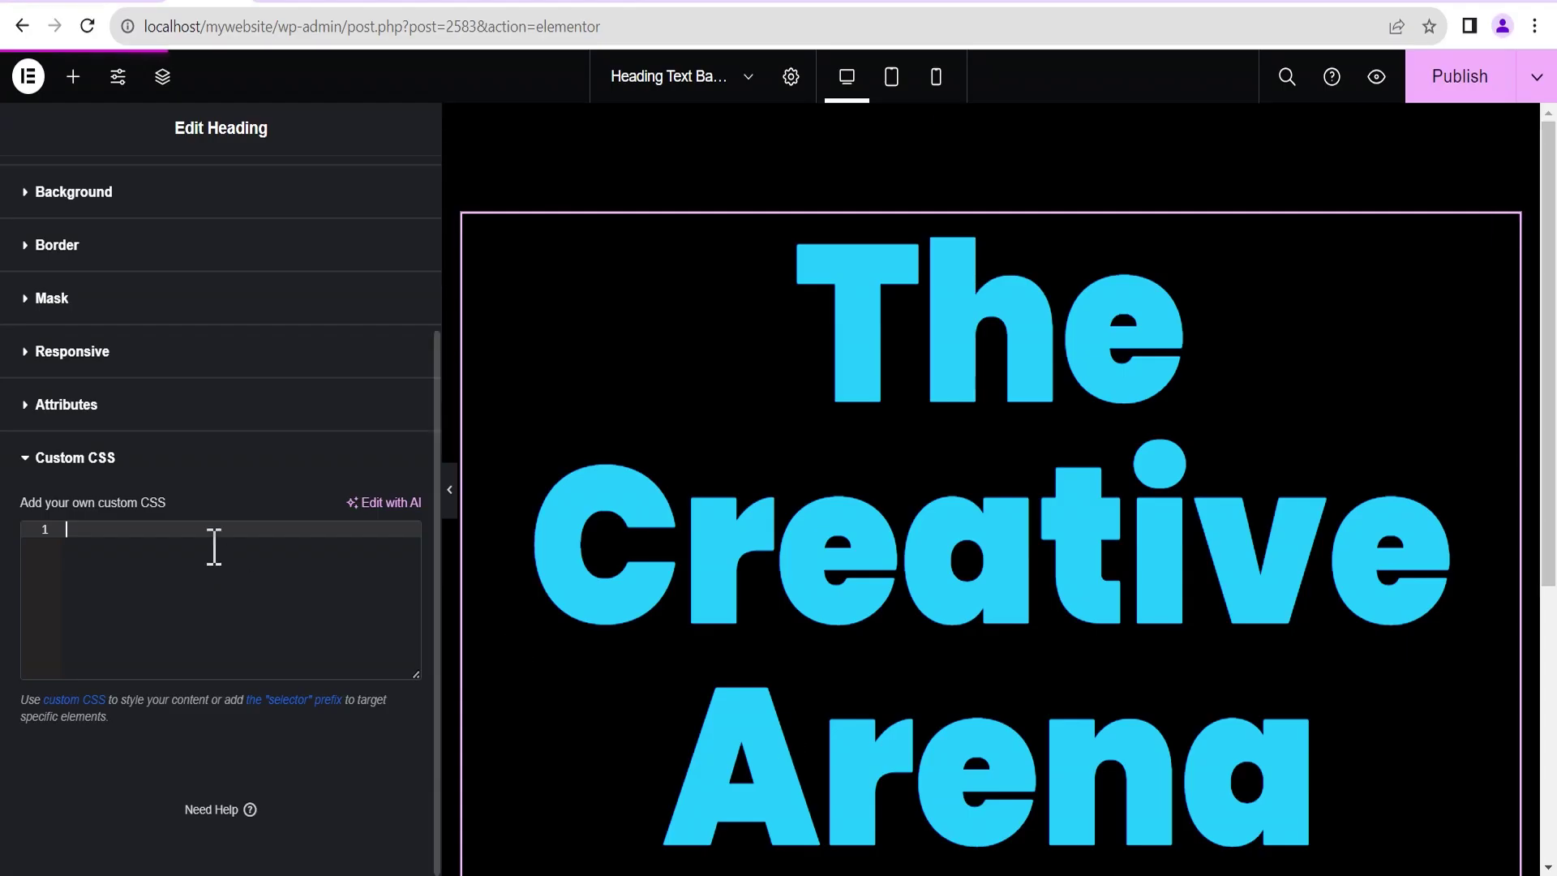
- Paste the text-clip rule into Custom CSS and change its fallback colour from black to white
text(selector .elementor-heading-title {     background: url("your-image-url.jpg") black no-repeat left center  ;     -webkit-background-clip:text;     -webkit-text-fill-color:transparent; })
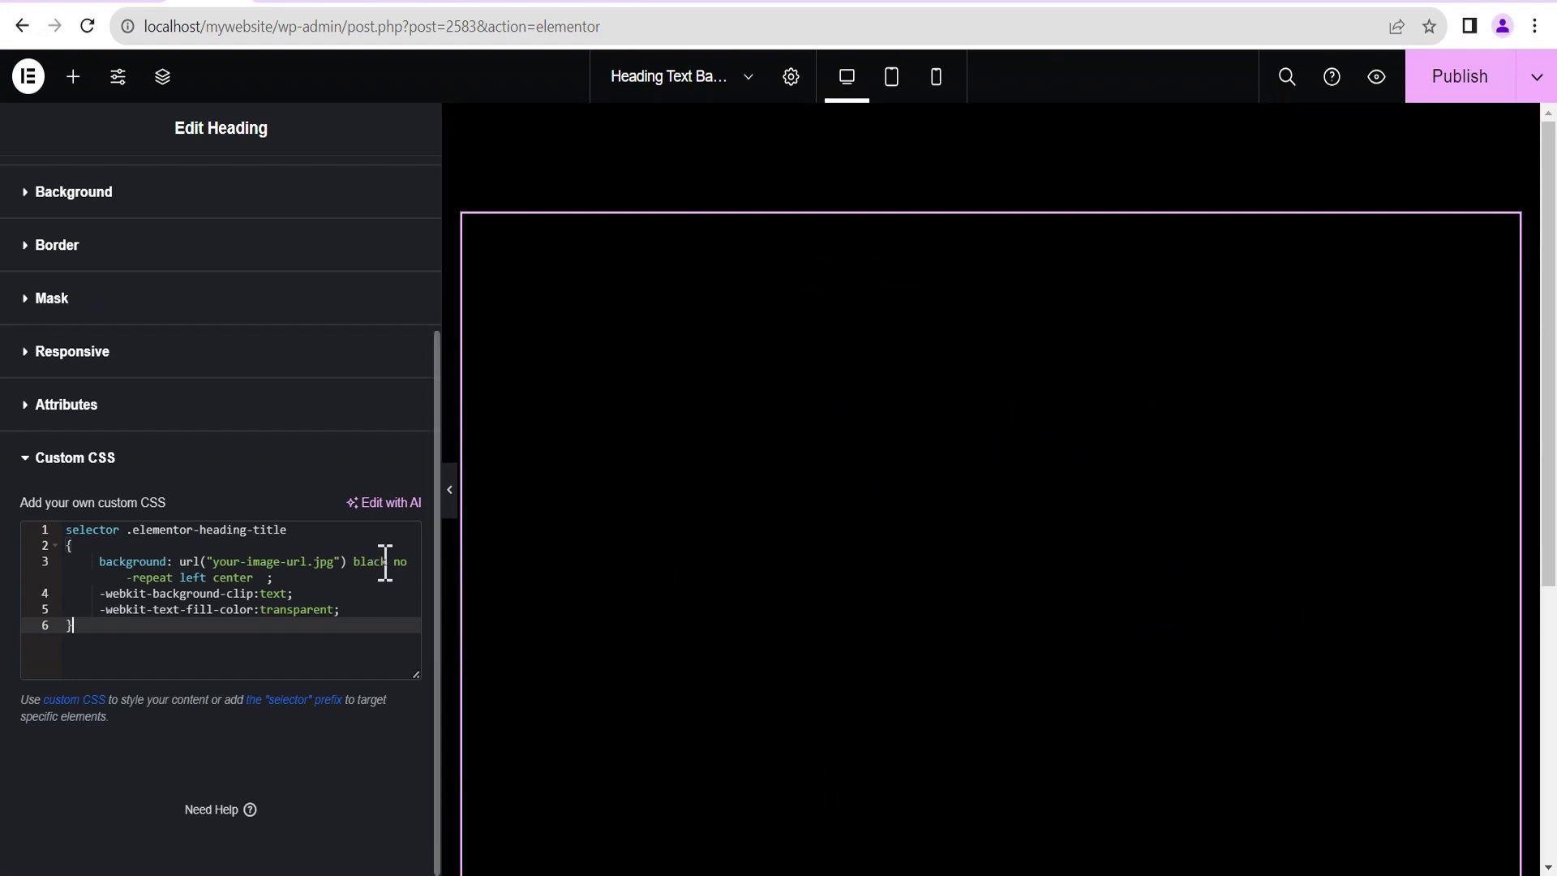
drag(391, 562, 361, 562)
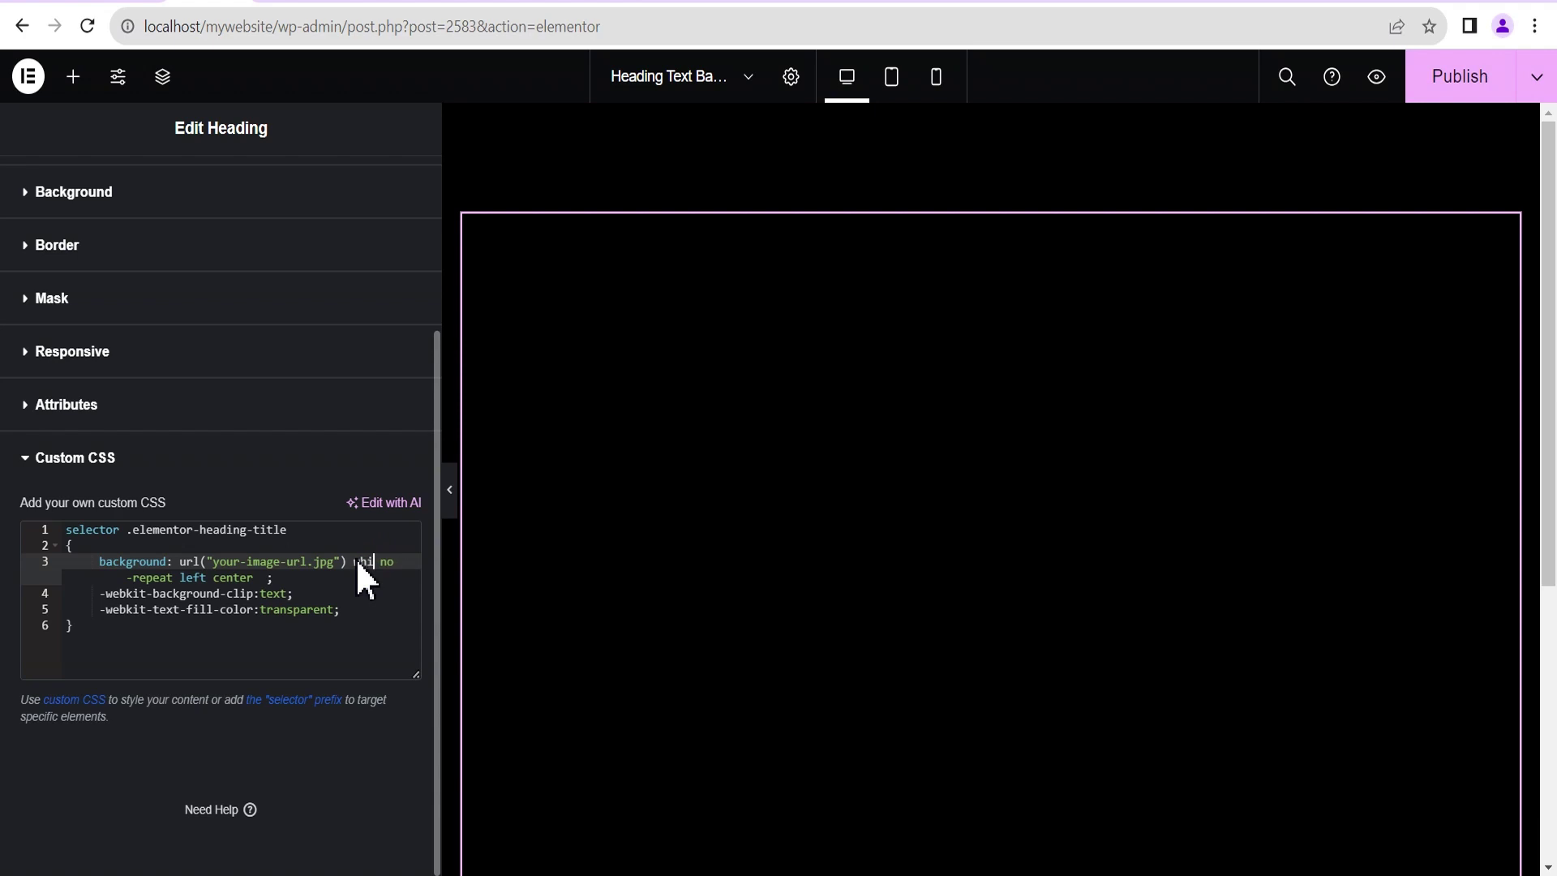
text(white)
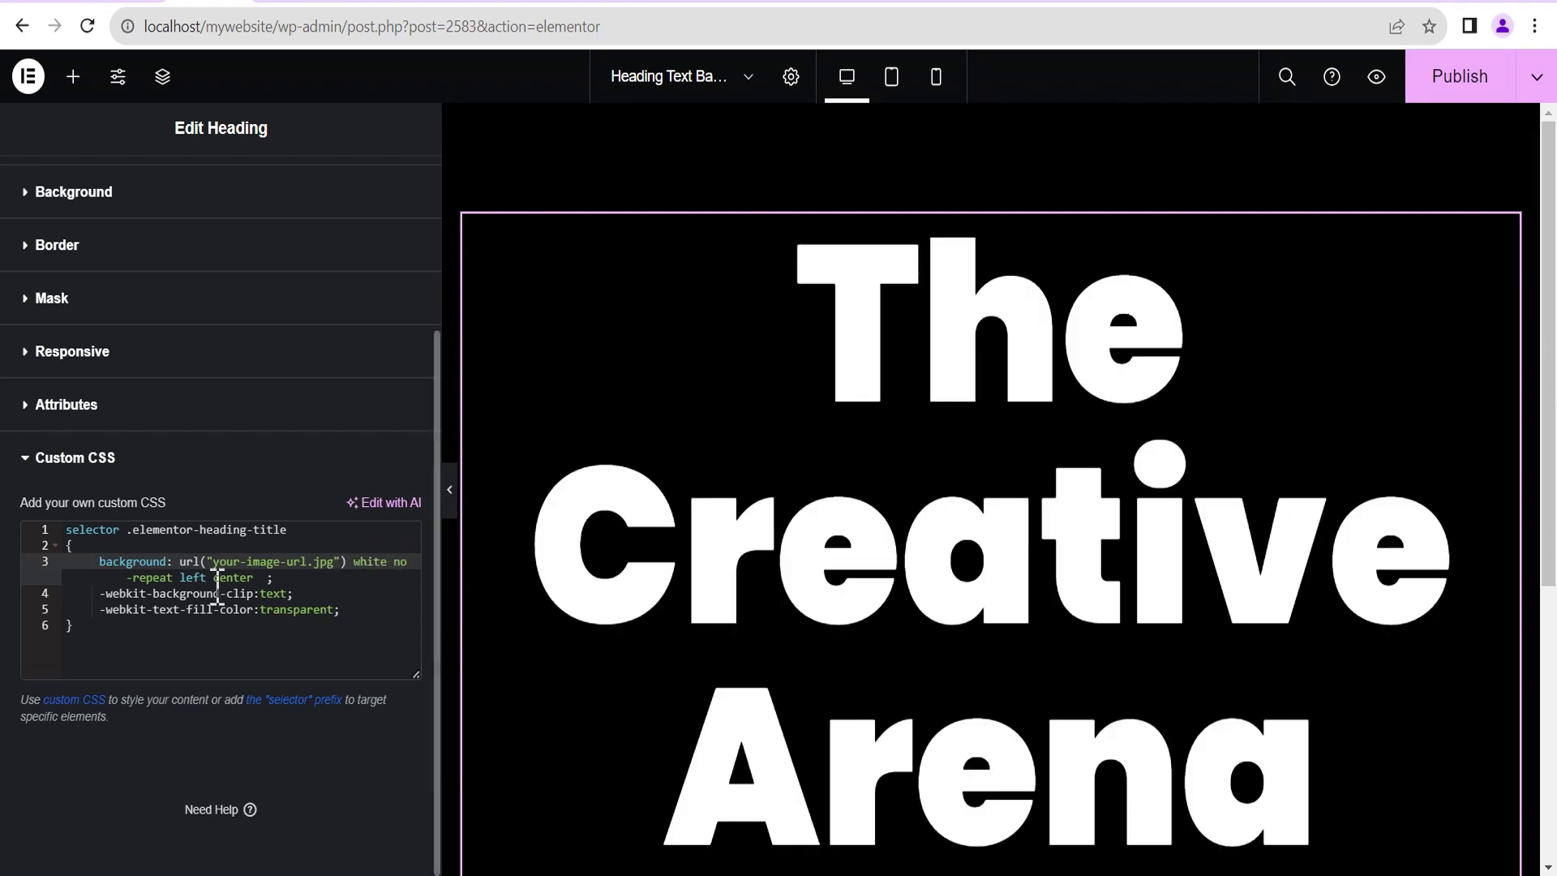
drag(214, 562, 337, 564)
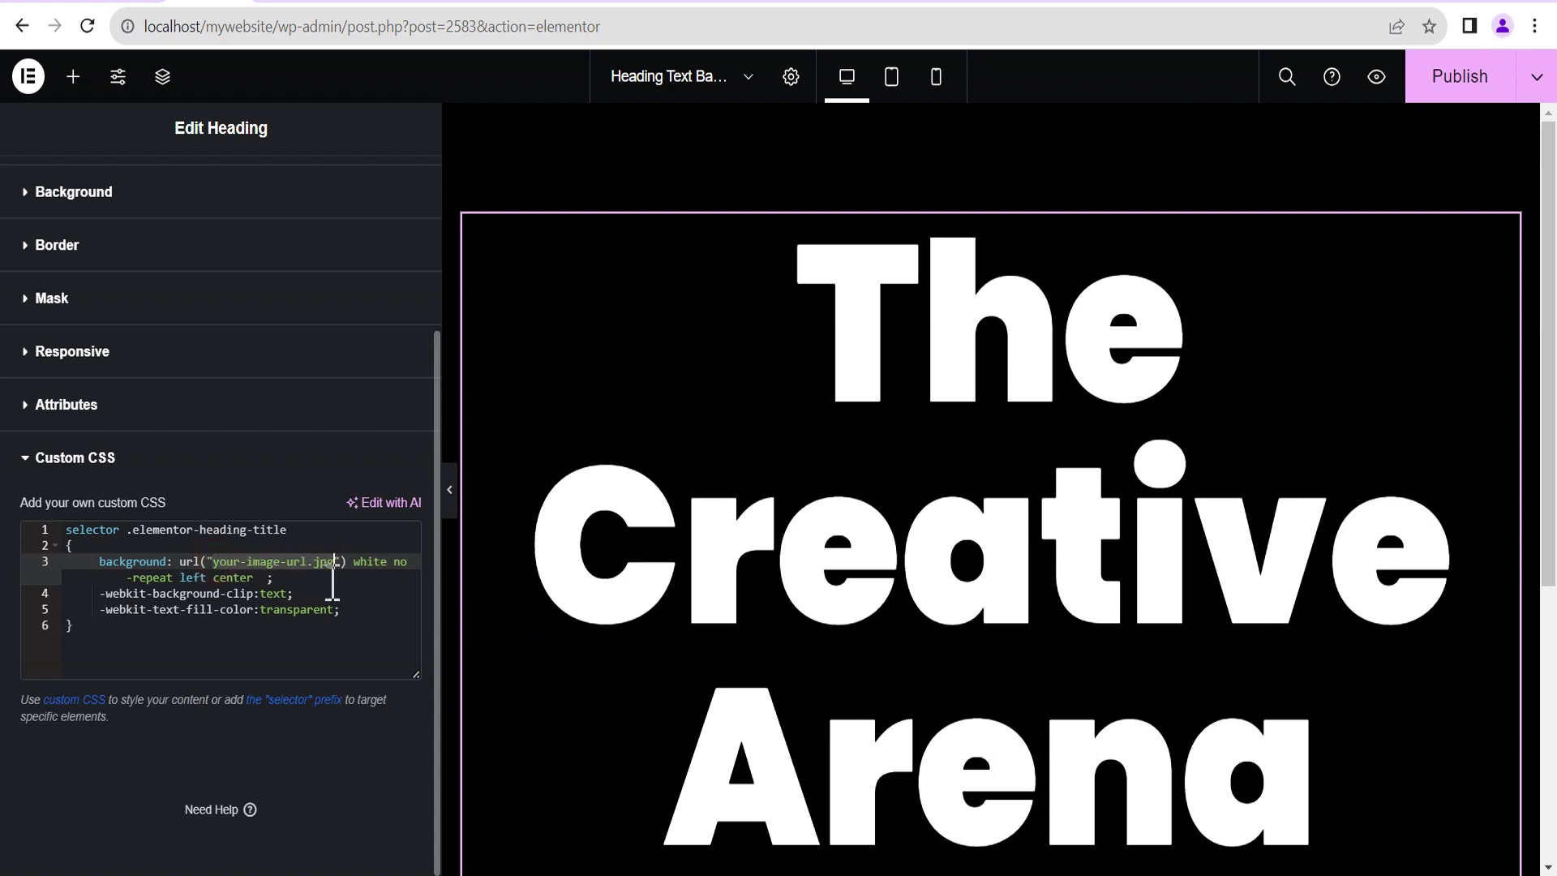
click(395, 562)
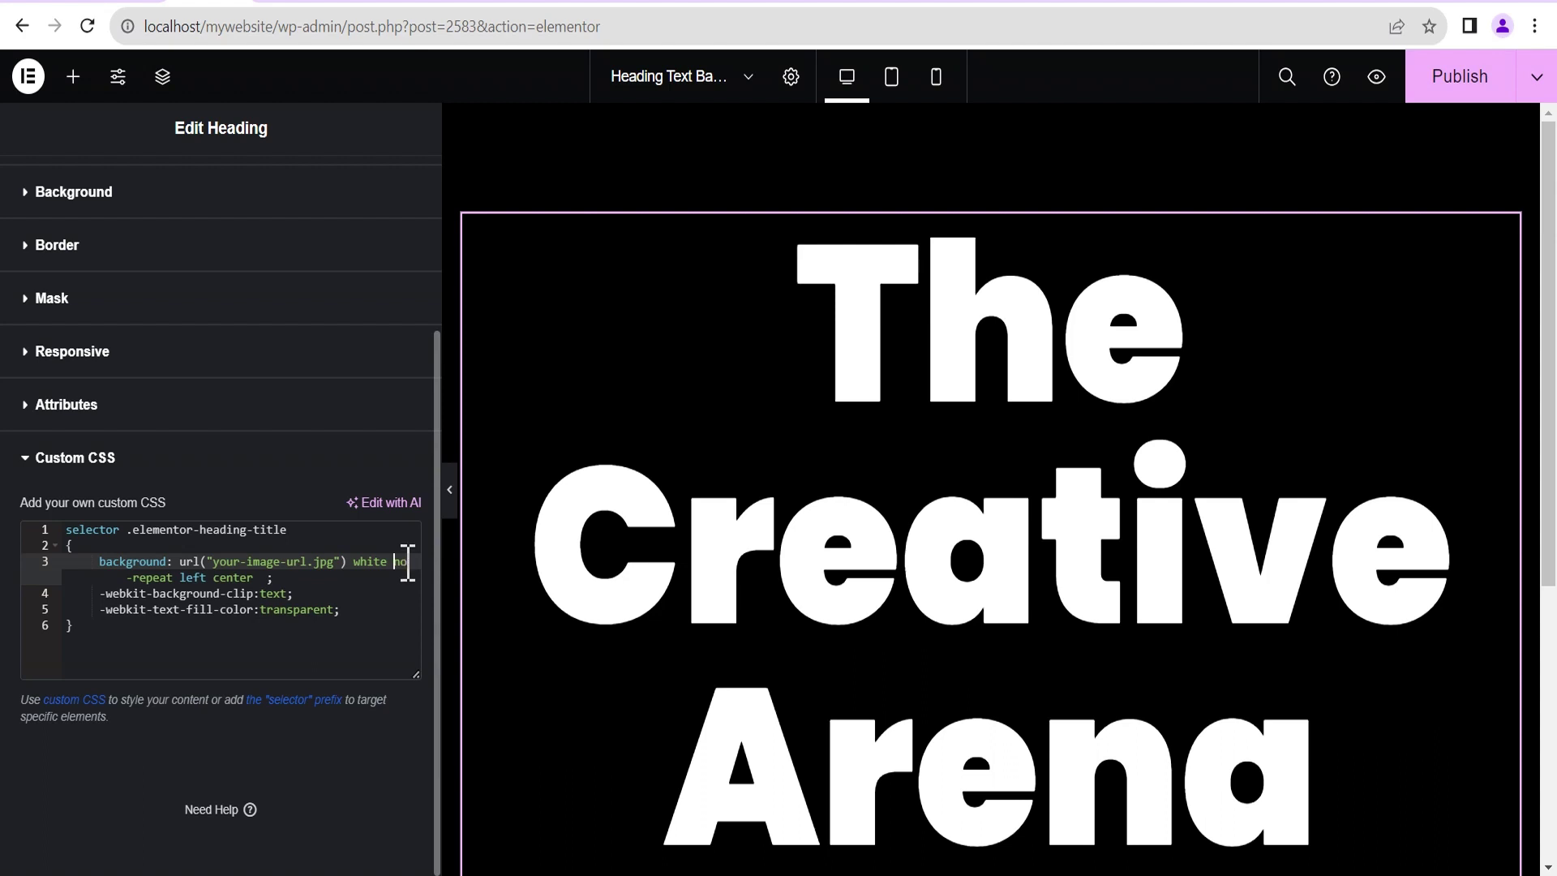
drag(130, 578, 402, 567)
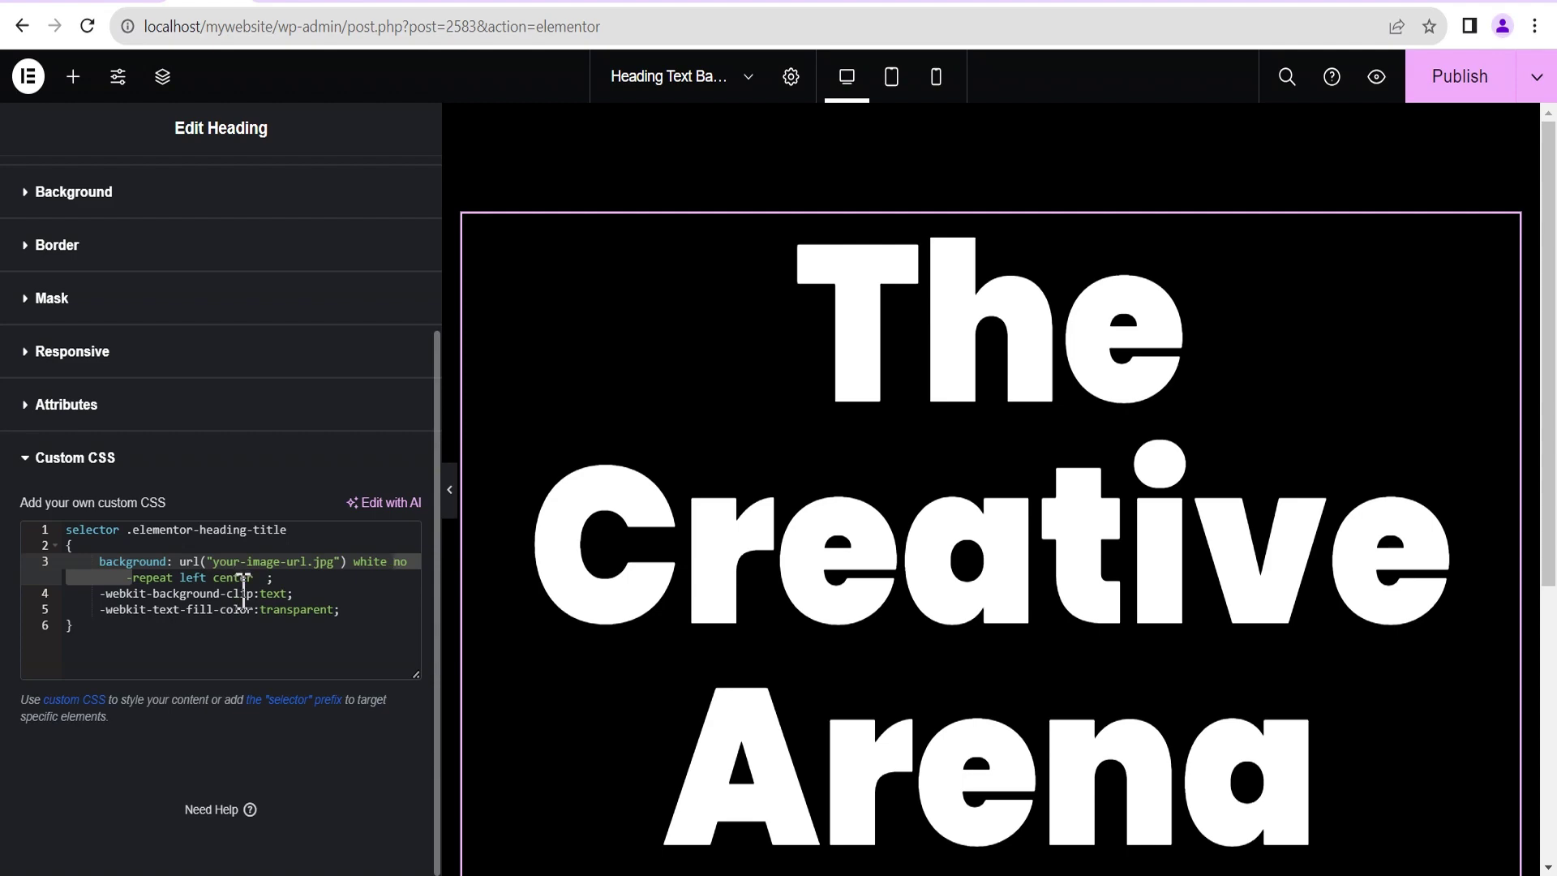
- Copy the mountain photo's file URL from the Media Library
click(192, 8)
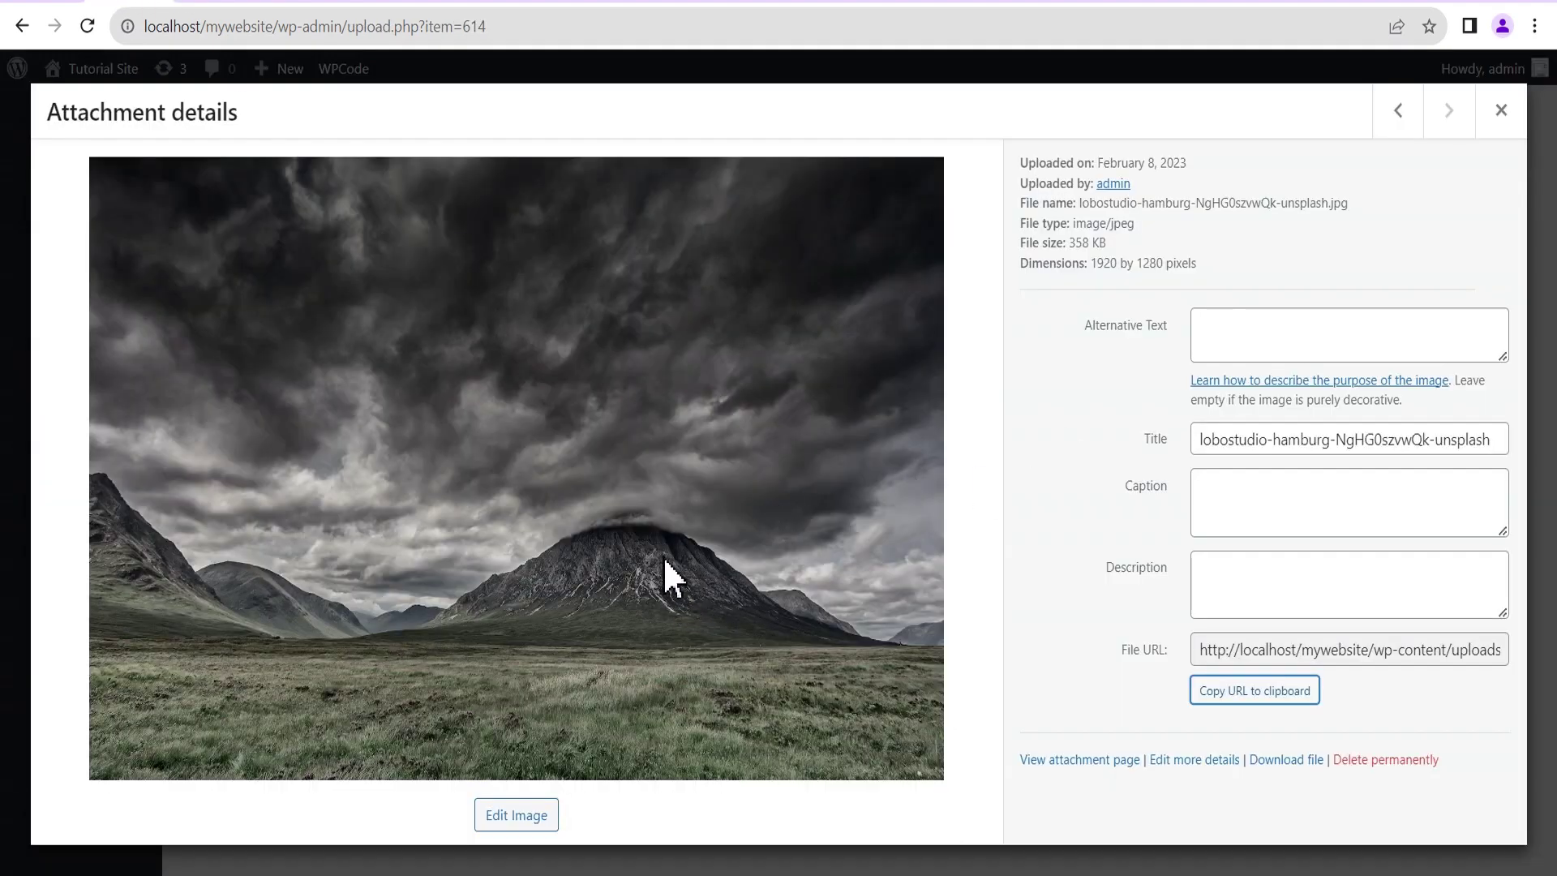
click(1269, 706)
click(194, 4)
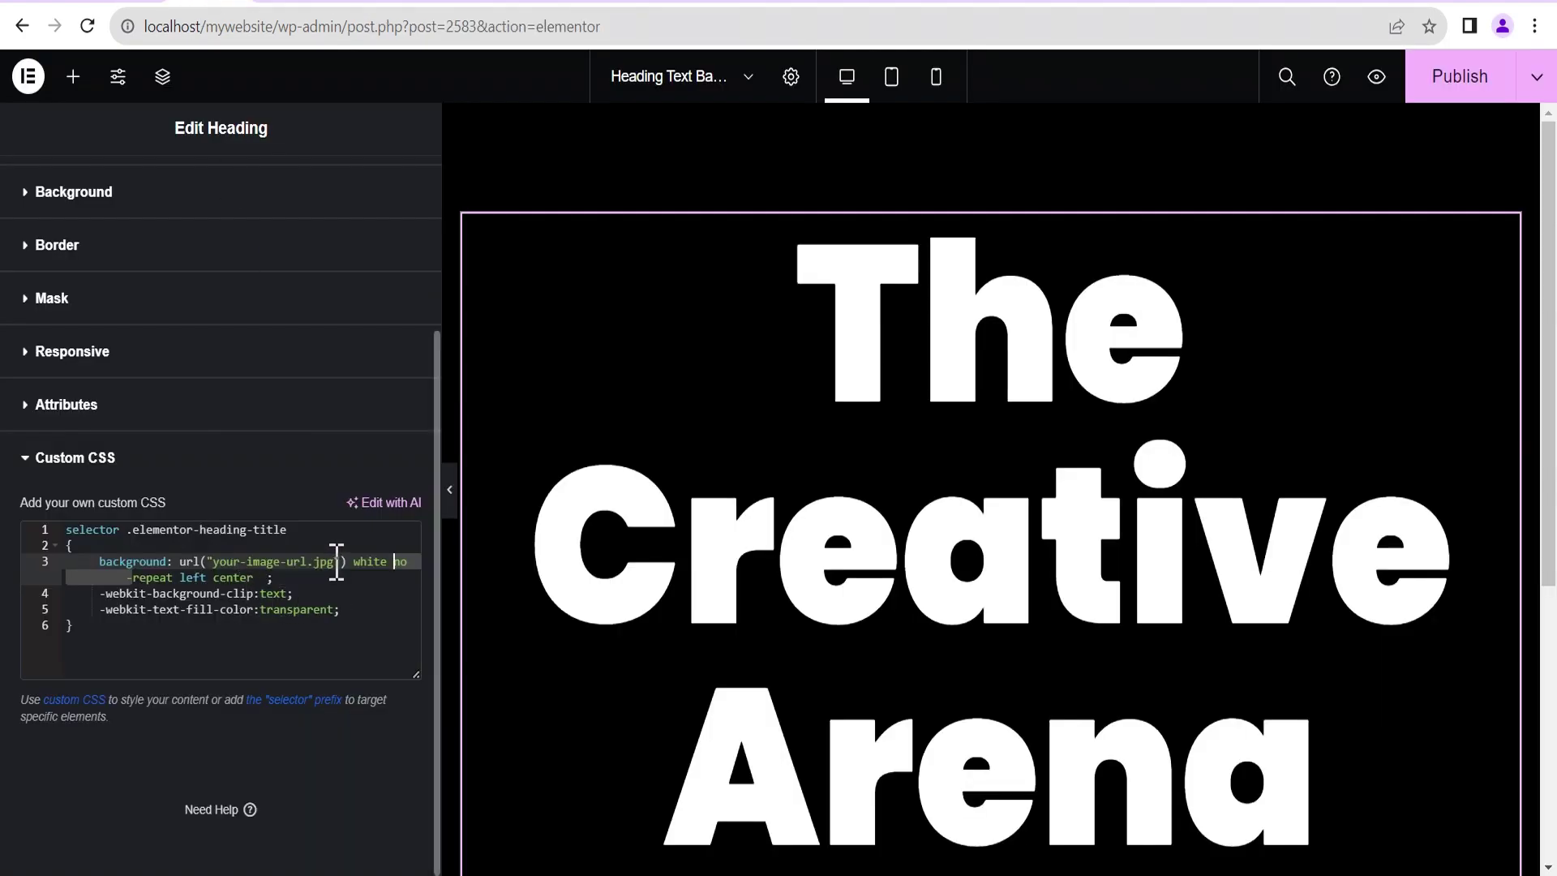
- Replace the placeholder url() with the mountain photo's URL
drag(336, 561, 224, 561)
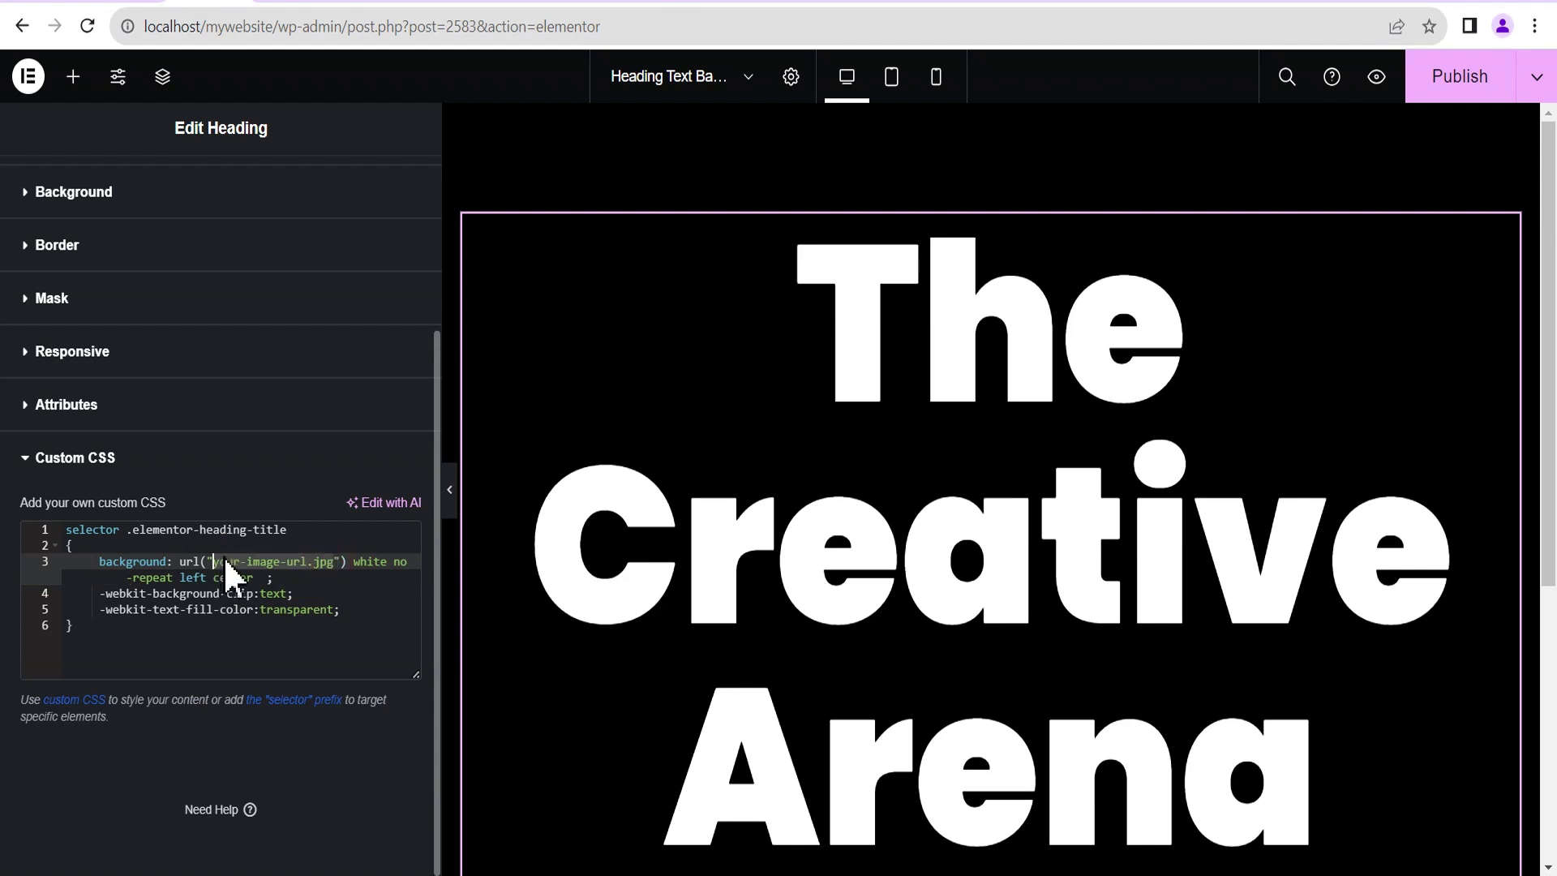
text(http://localhost/mywebsite/wp-content/uploads/2023/02/lobostudio-hamburg-NgHG0szvwQk-unsplash.jpg)
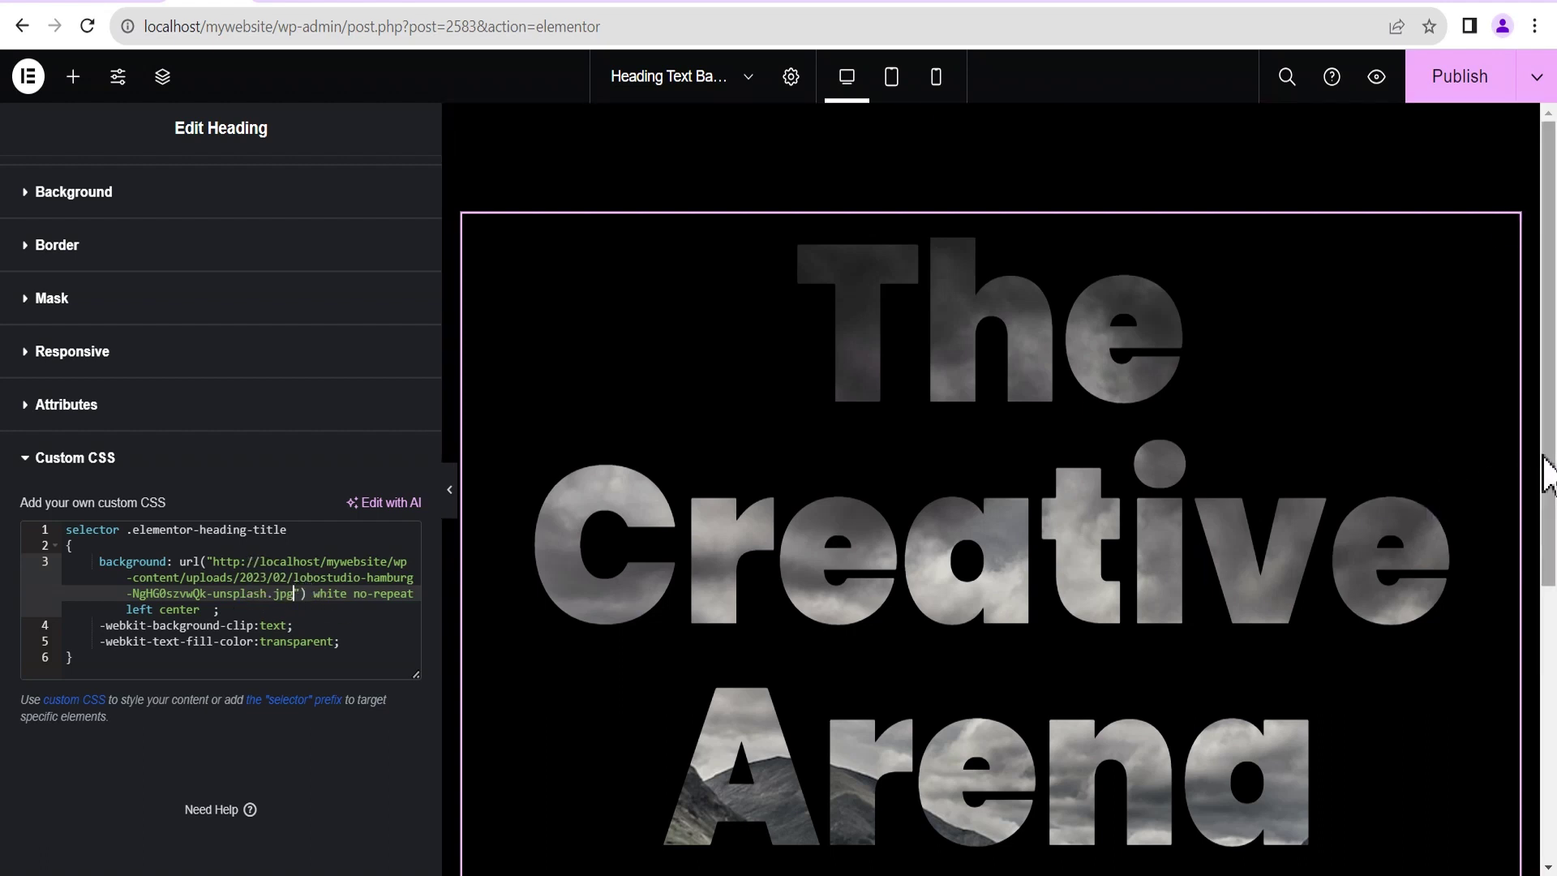
scroll(1547, 487, down, 2)
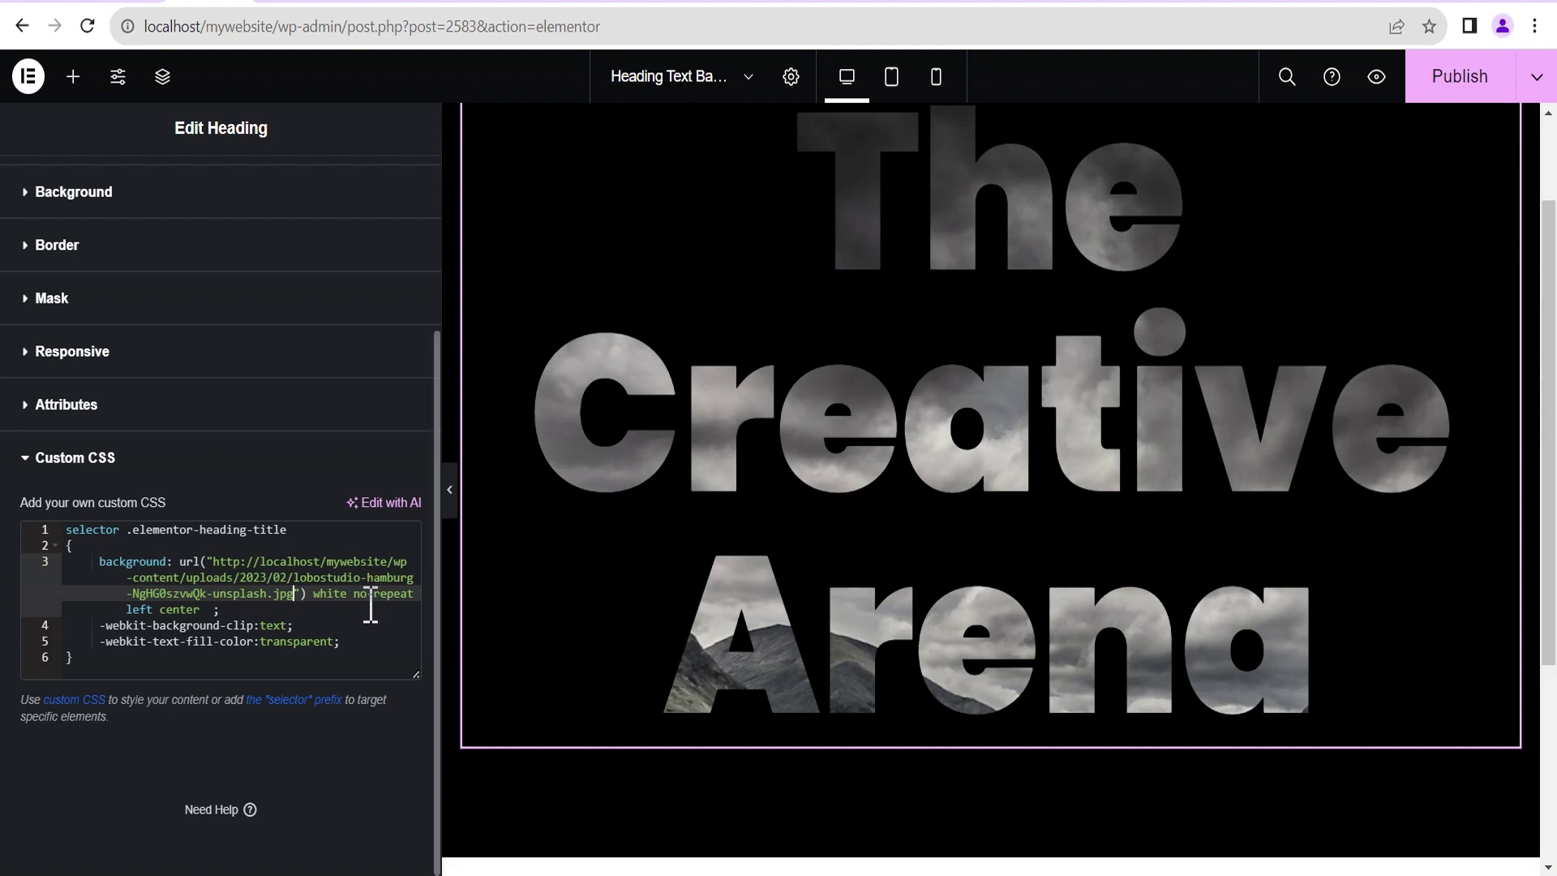
click(154, 610)
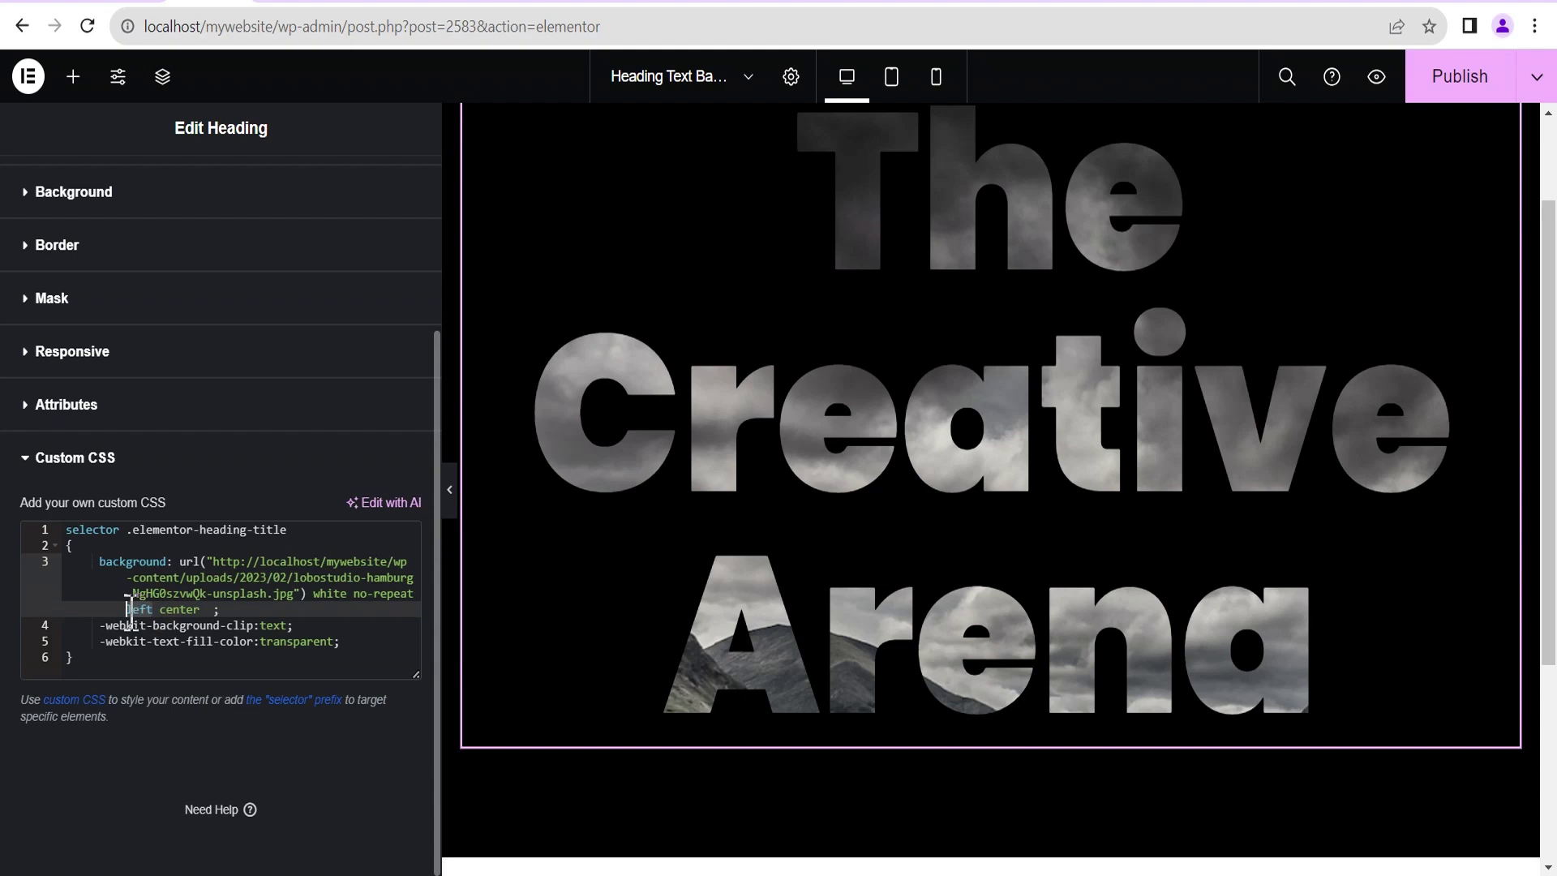
- Change the background position from left to center and preview the heading full-width
text(center)
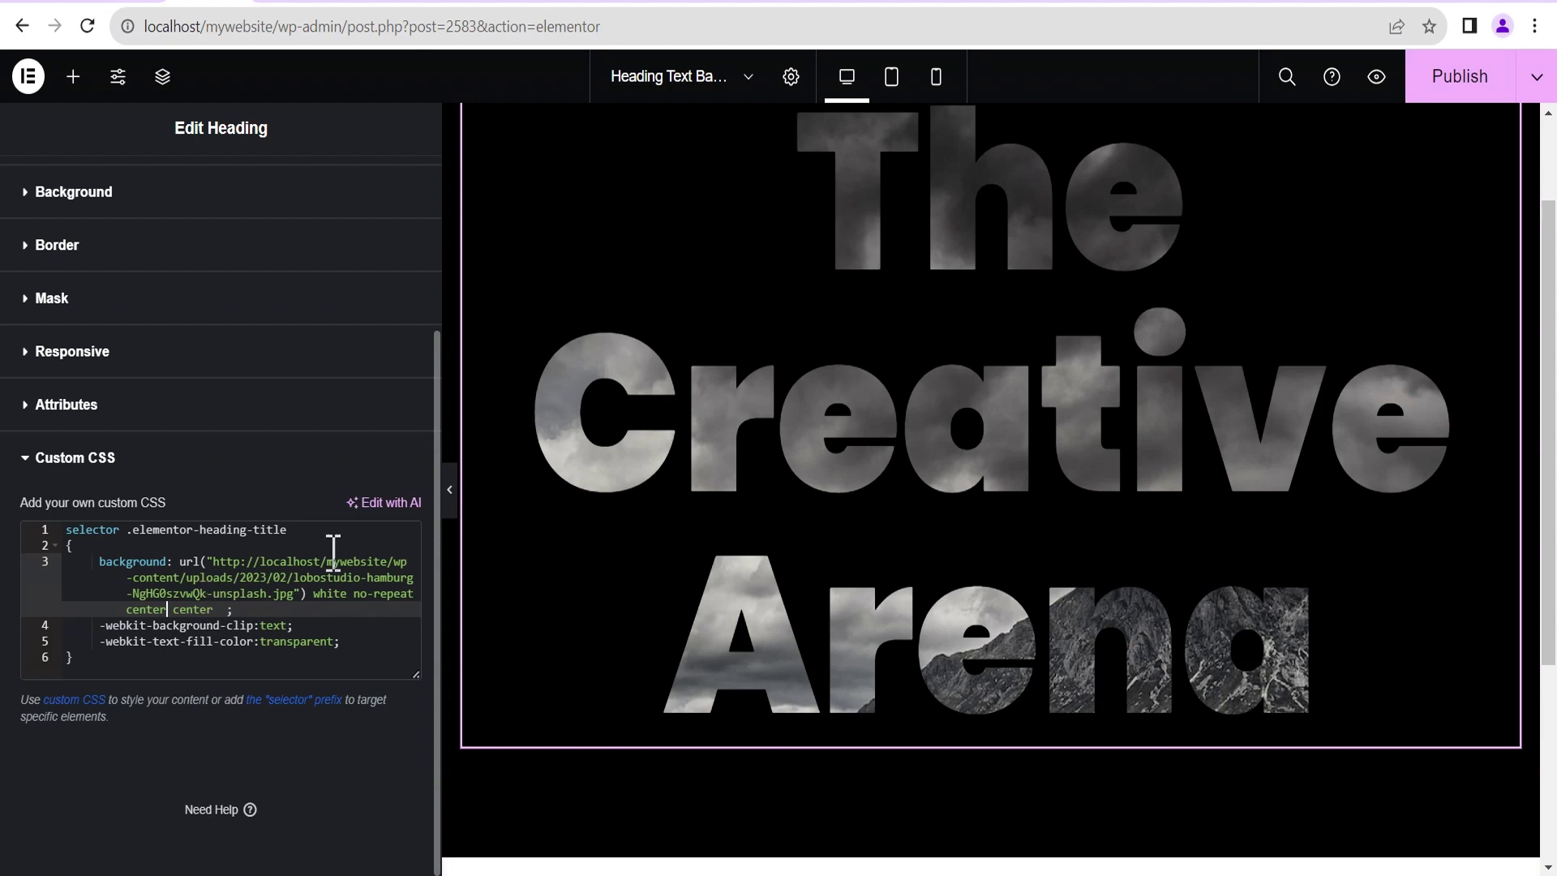
scroll(1551, 486, up, 1)
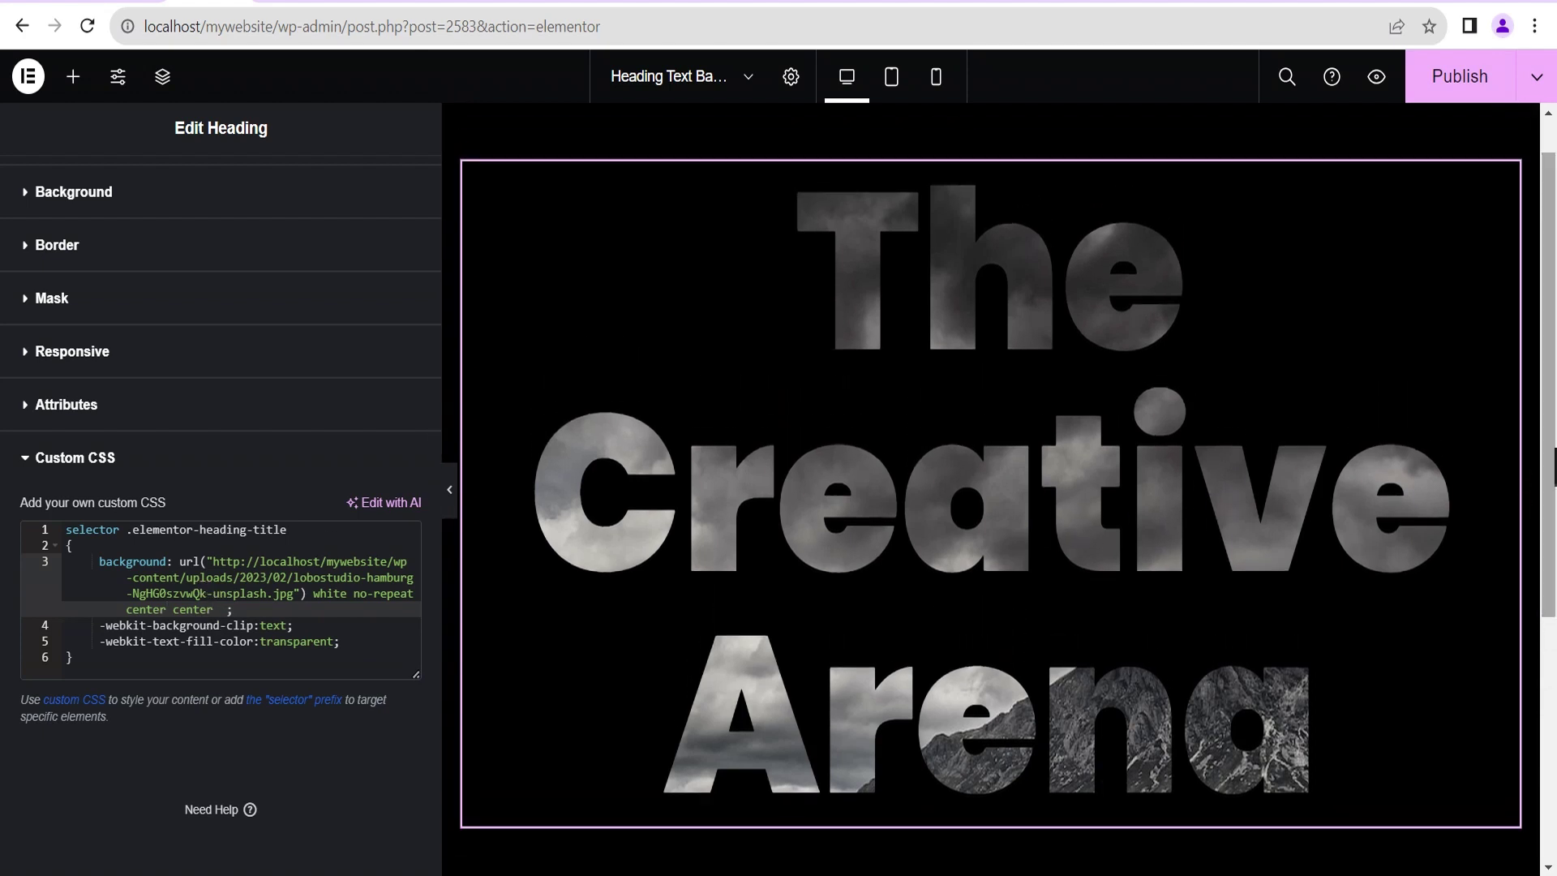
click(451, 491)
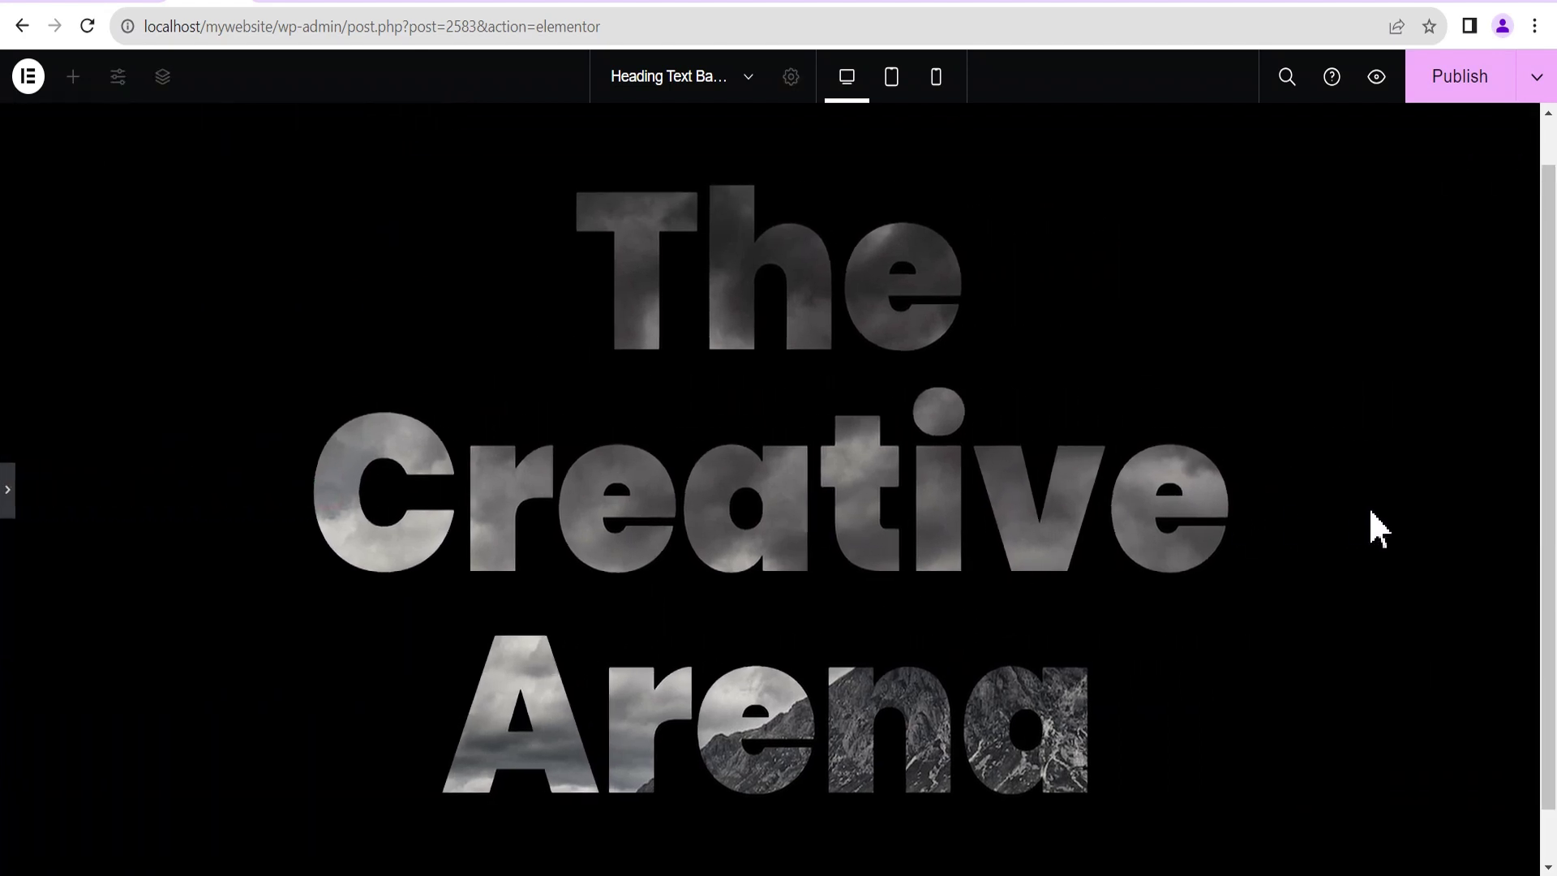
scroll(1549, 486, down, 1)
scroll(1549, 487, up, 2)
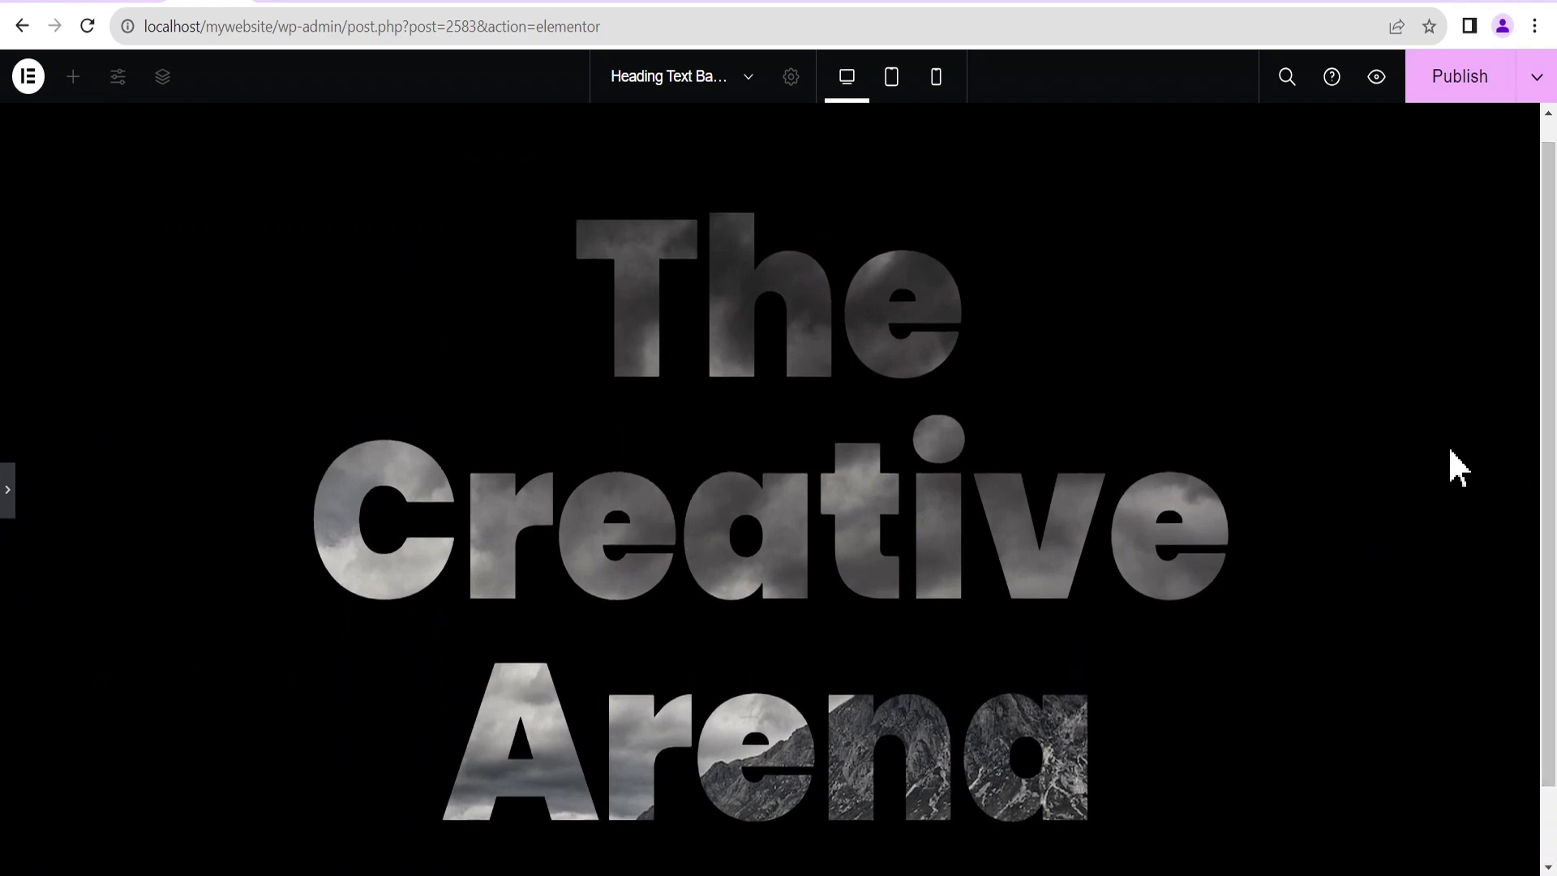
click(7, 497)
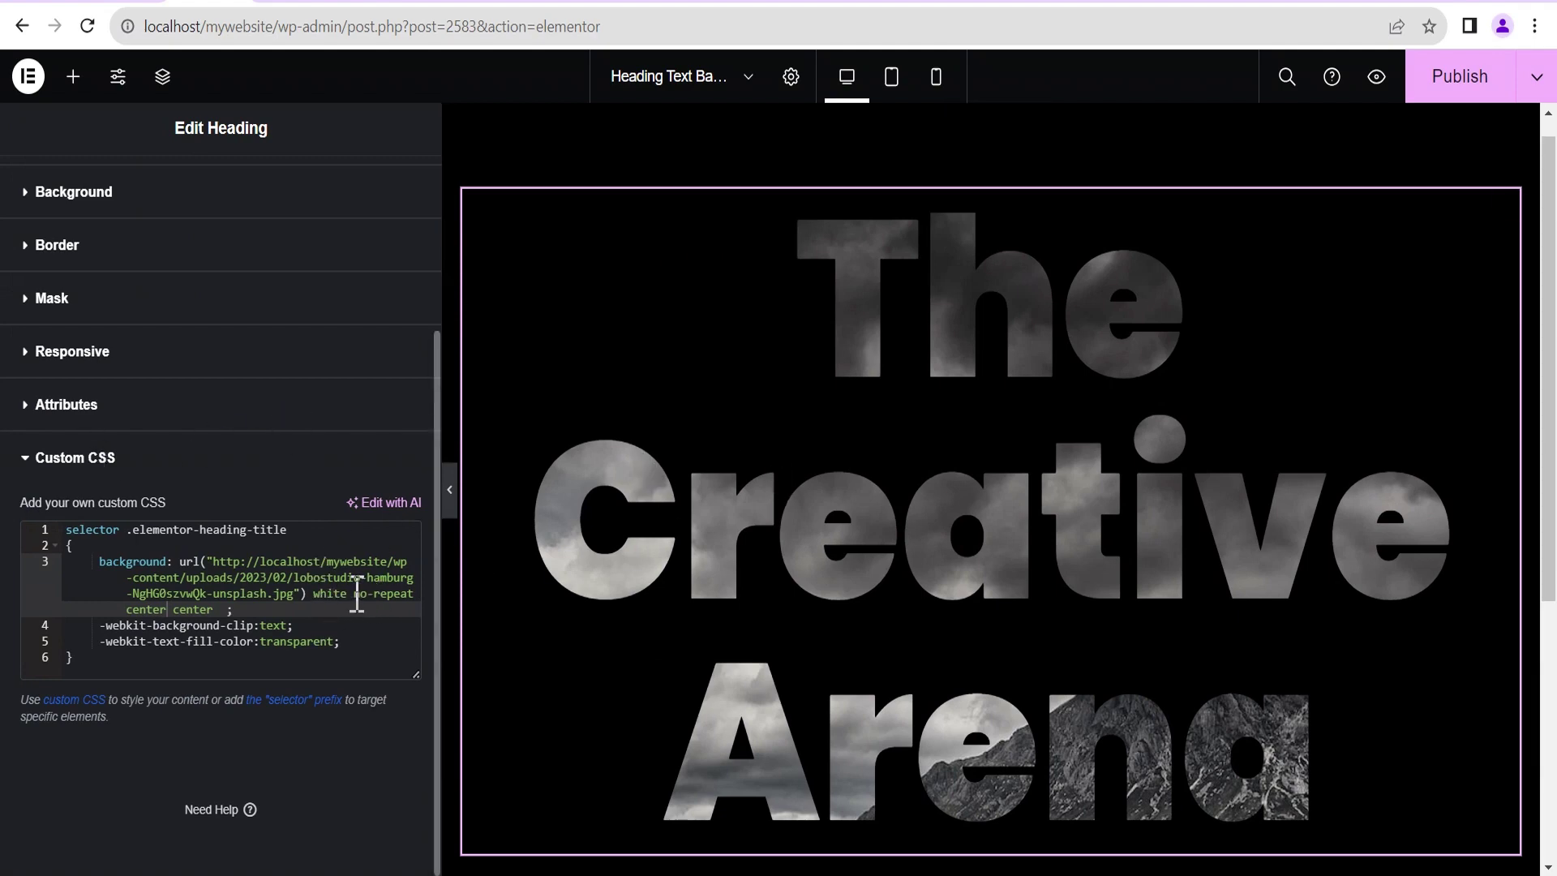
- Test the photo fill by deleting and retyping the 'h' before .jpg in the image URL
click(270, 592)
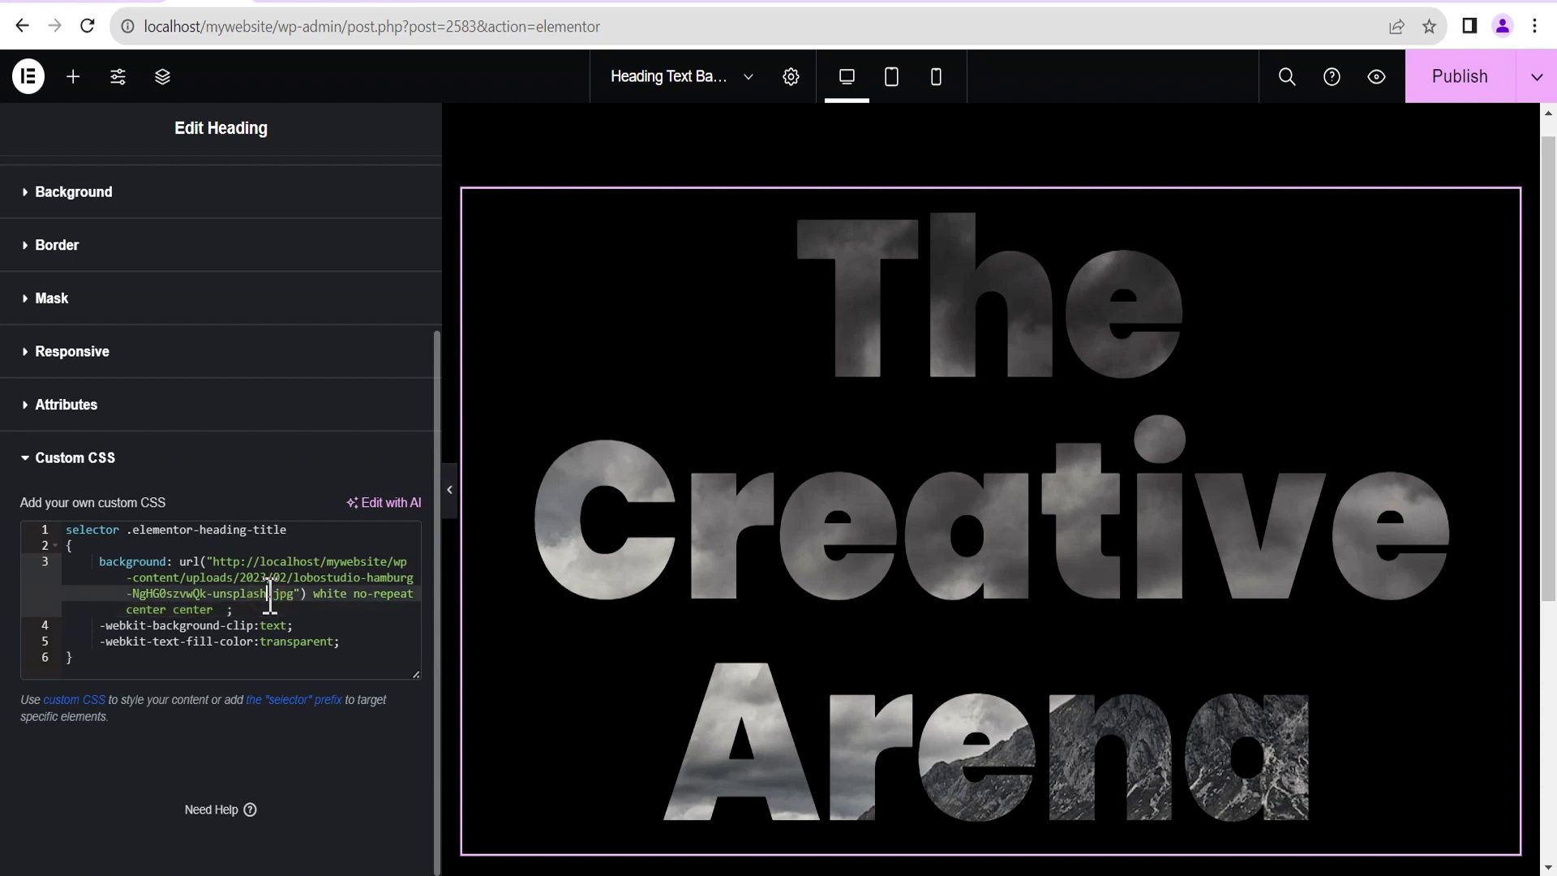
key(BackSpace)
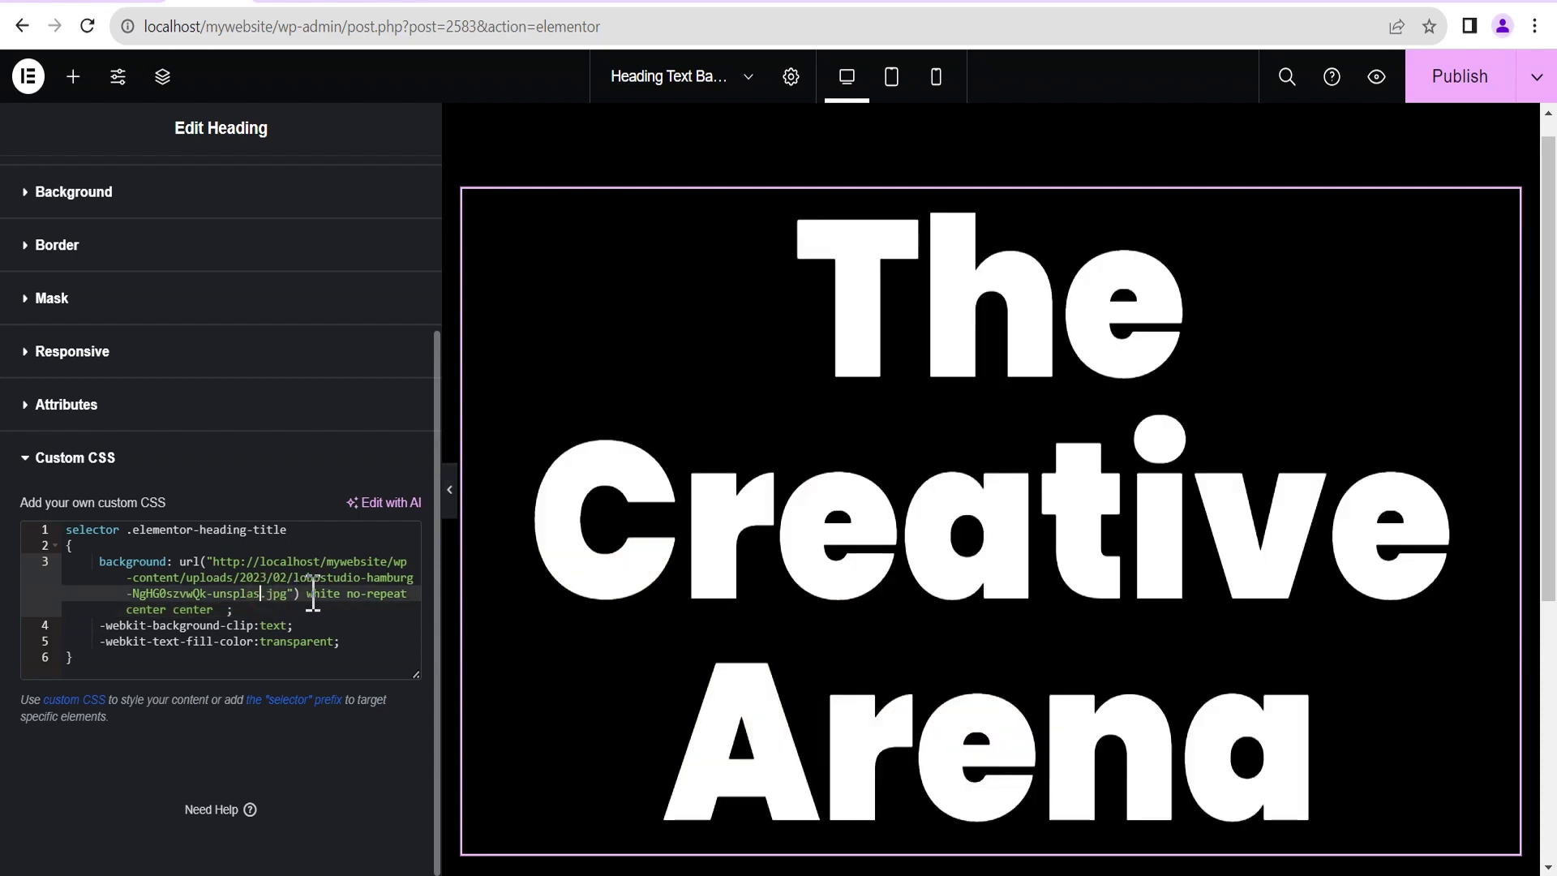
text(h)
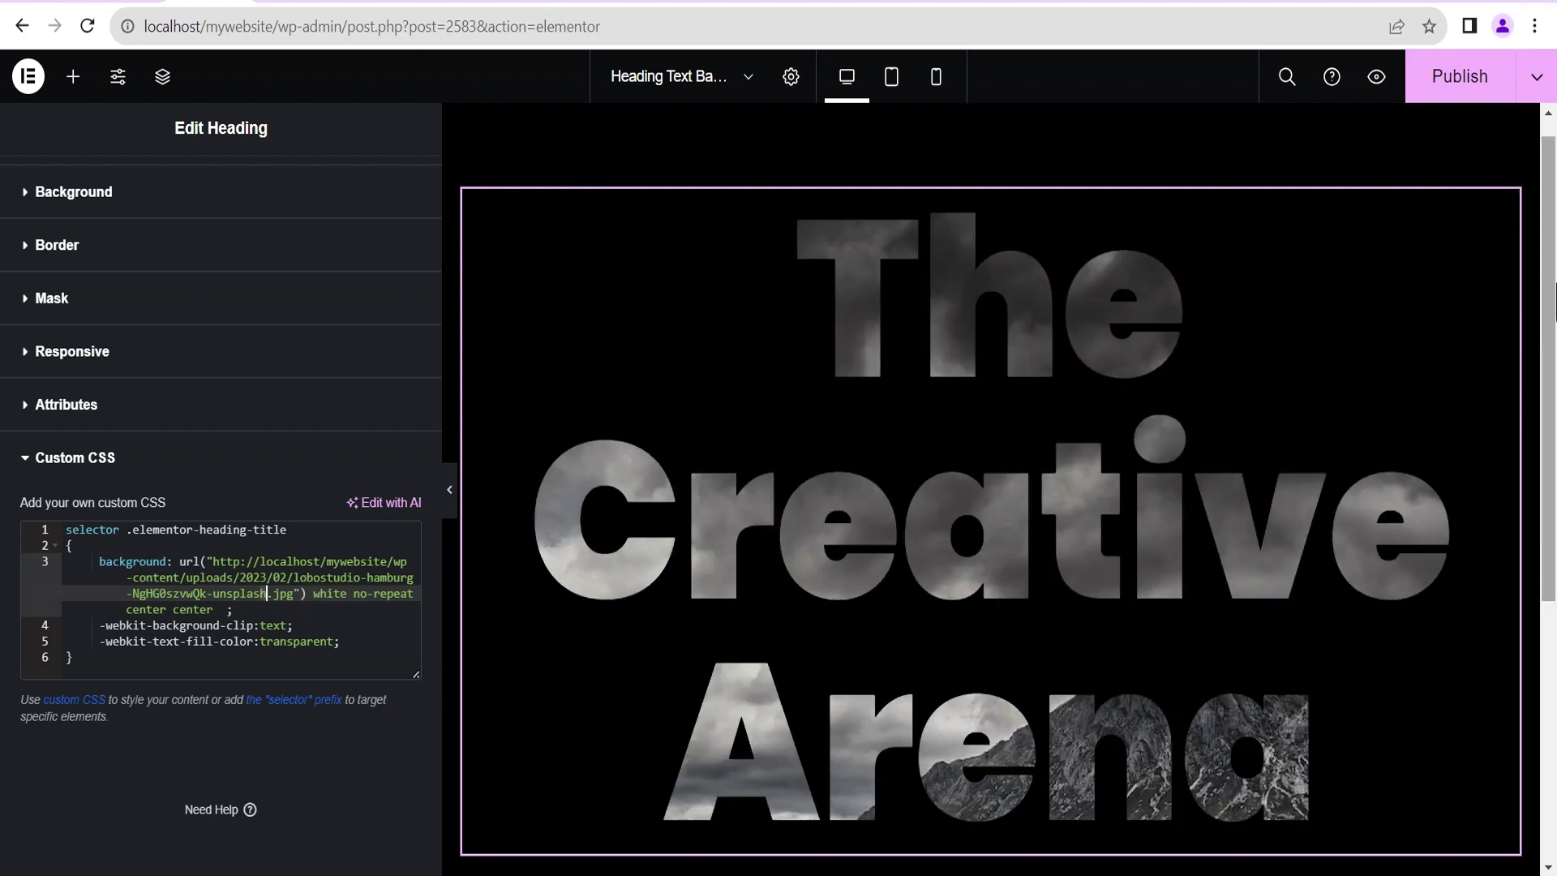
- Duplicate the heading's container and open the copy's heading for editing
scroll(1547, 296, up, 1)
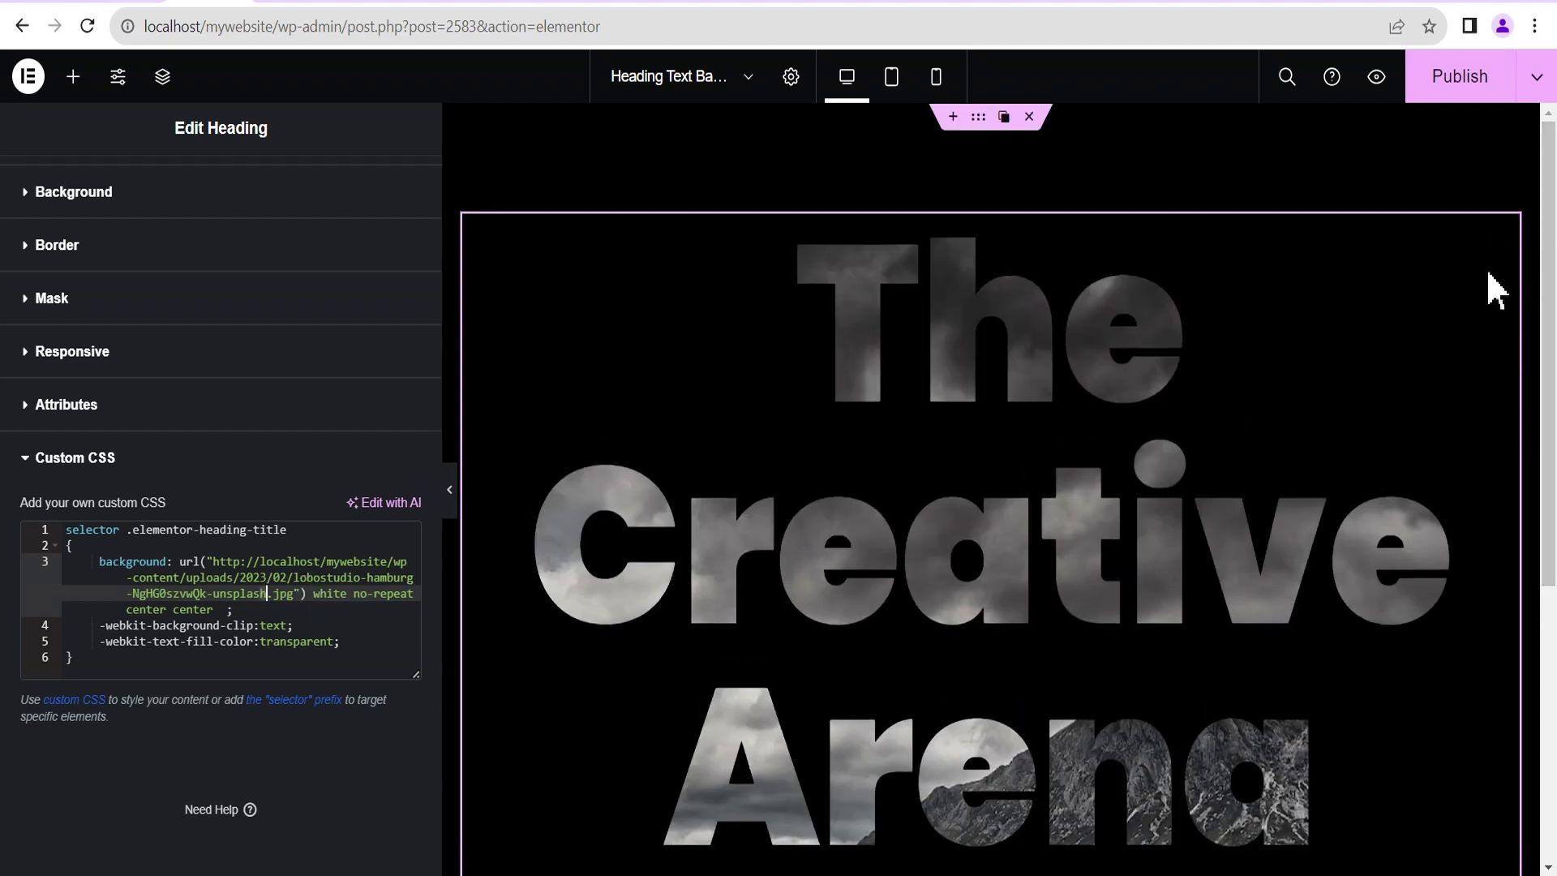
right_click(980, 133)
click(991, 169)
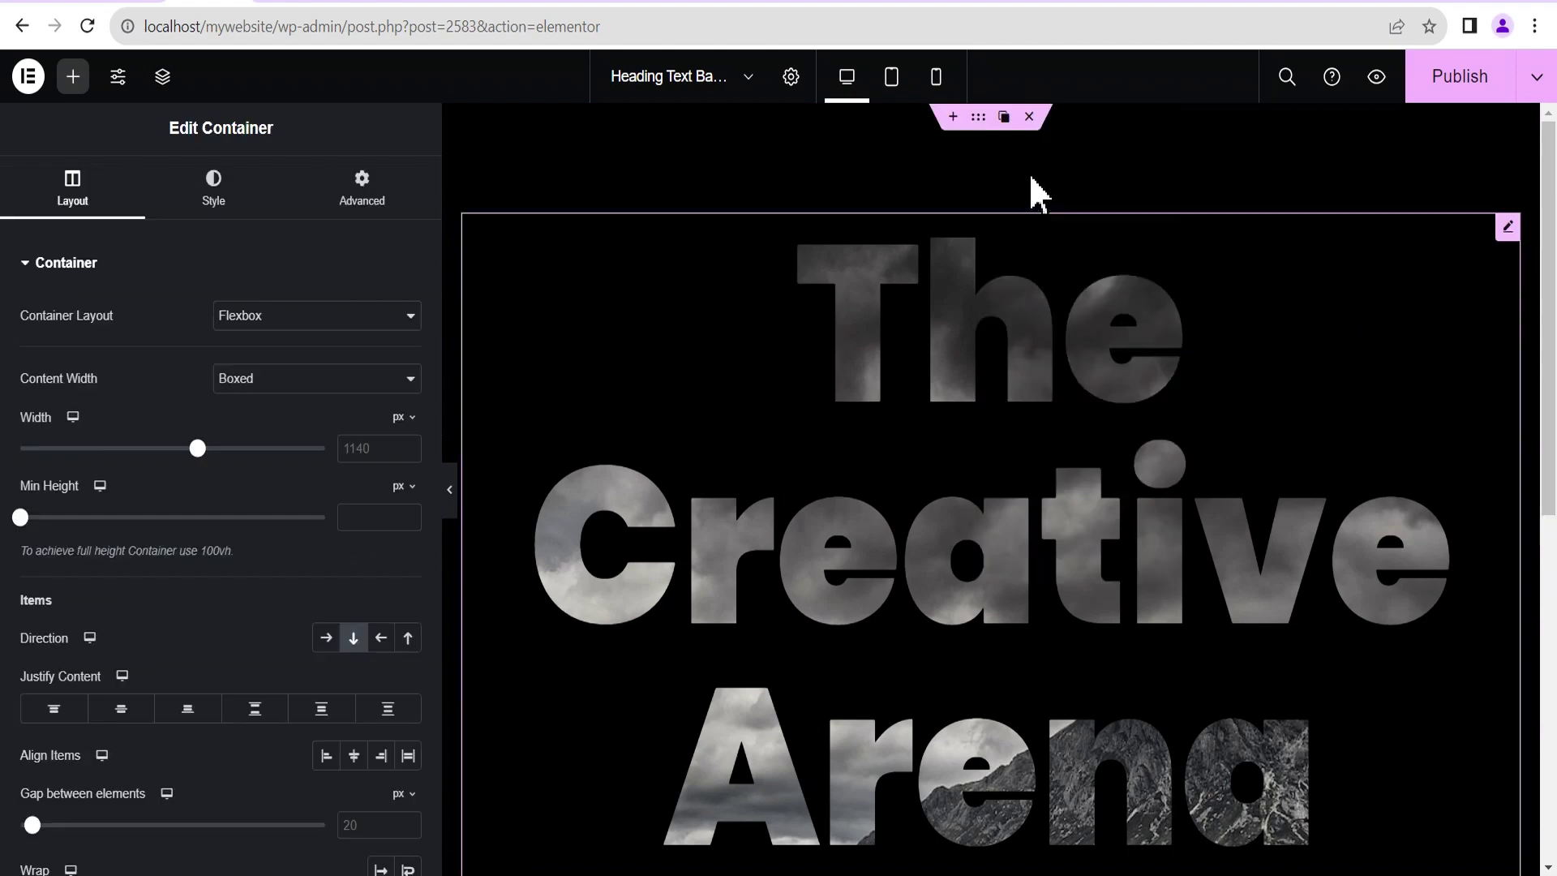
drag(1550, 211, 1551, 500)
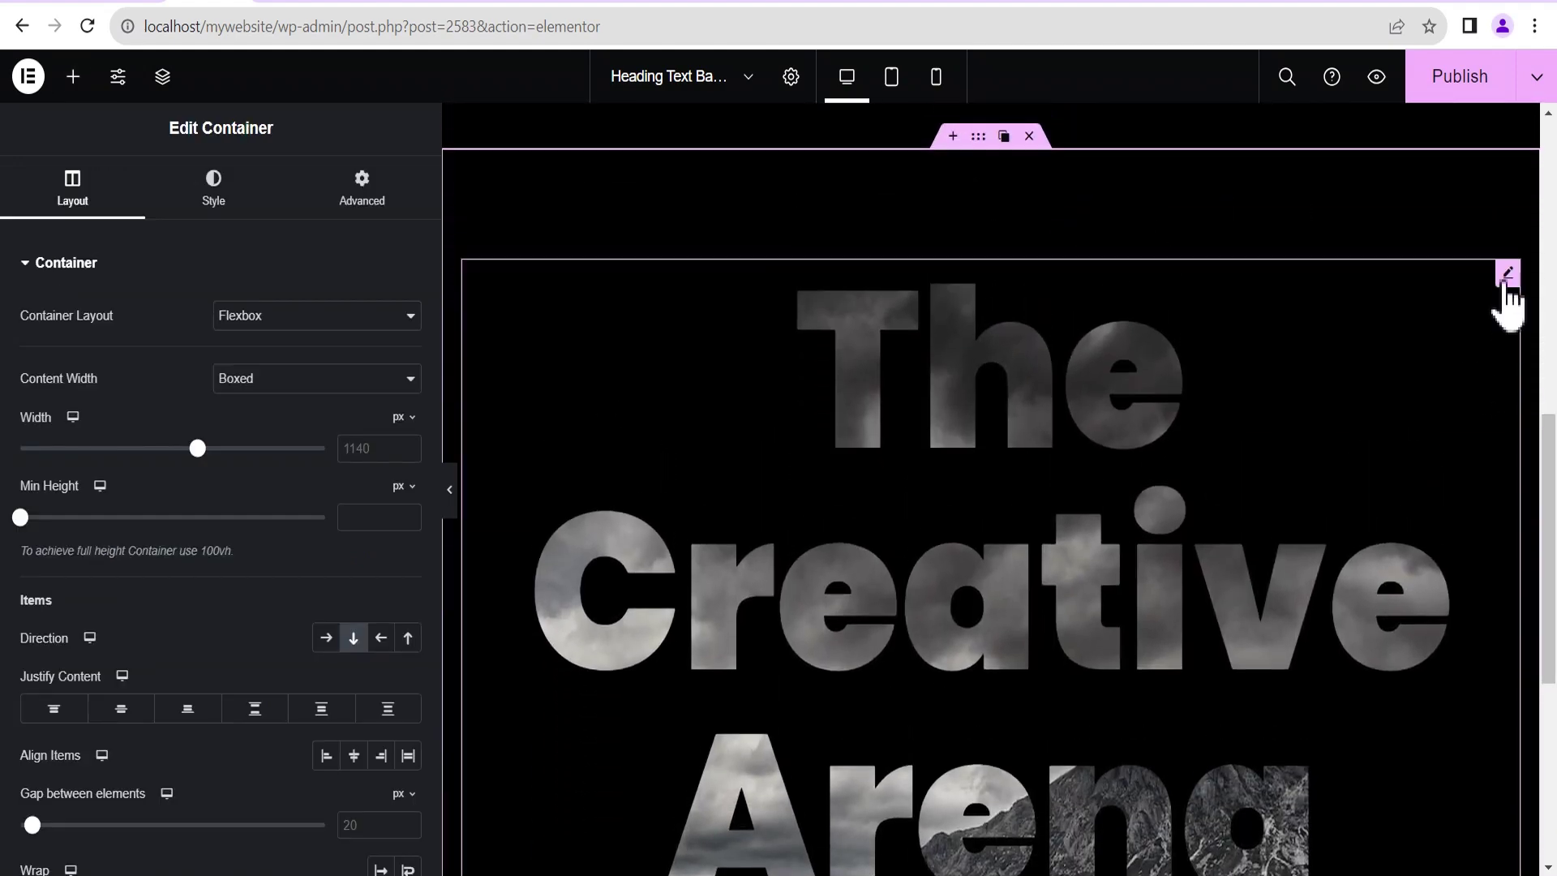
click(1507, 274)
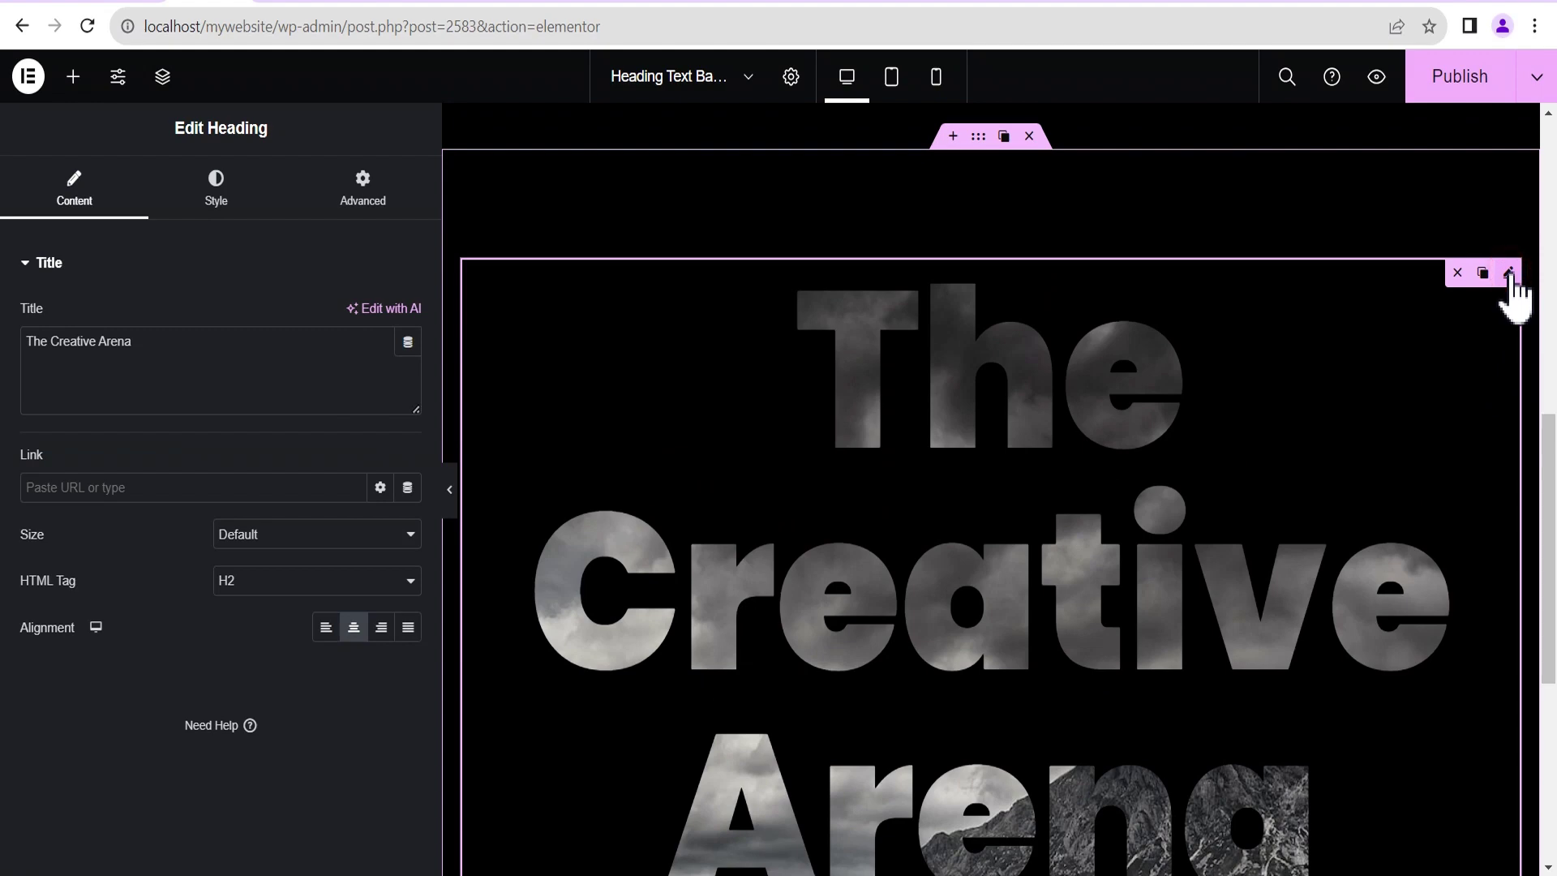
- Delete all the duplicated heading's Advanced > Custom CSS
click(362, 192)
click(163, 268)
click(171, 704)
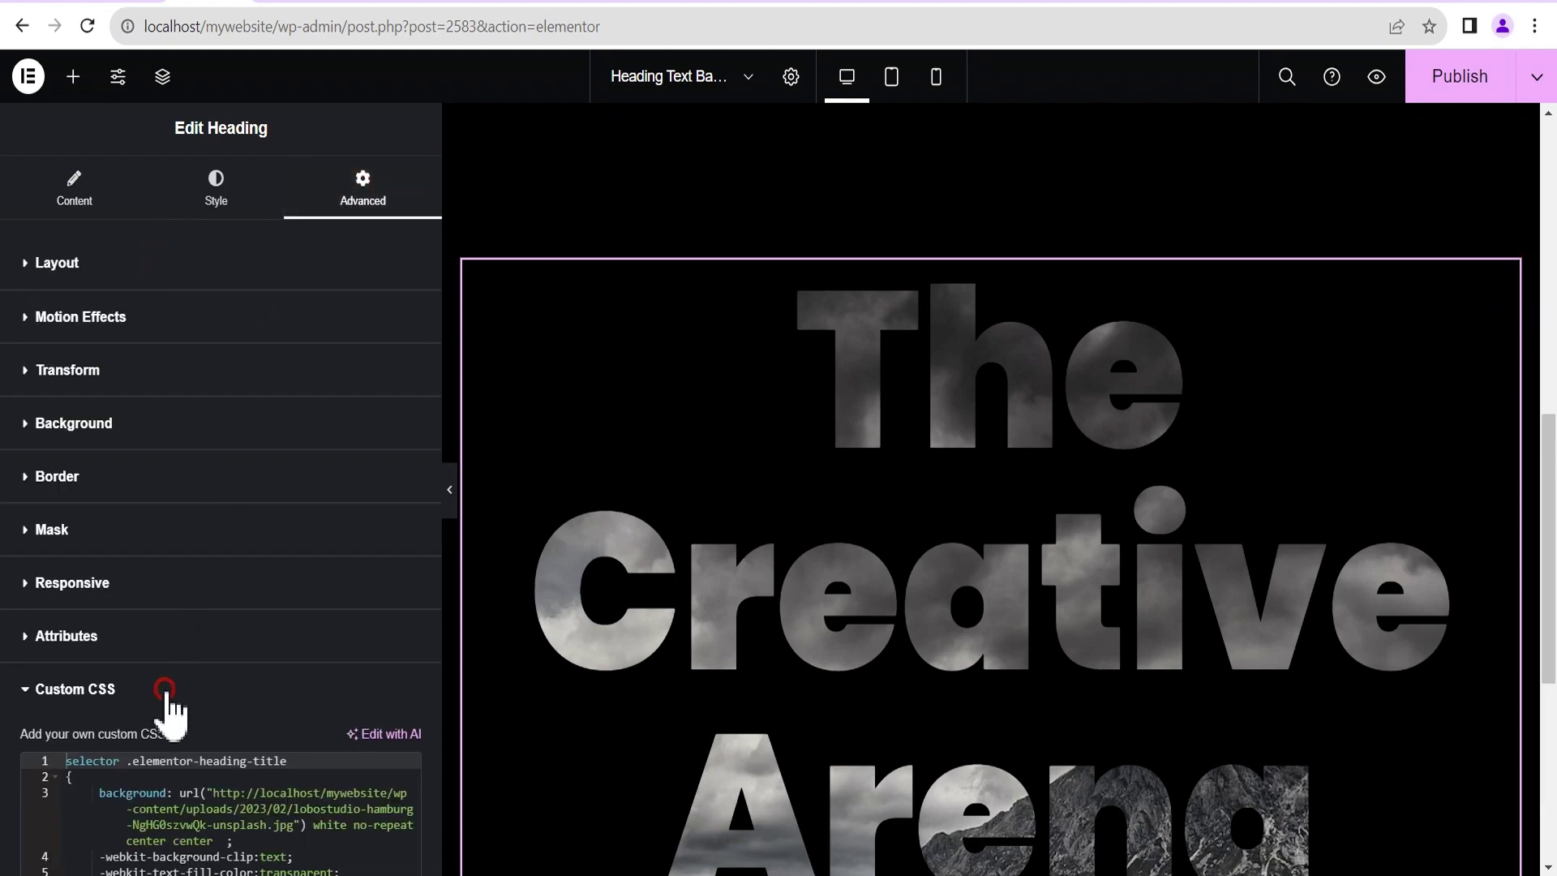
scroll(442, 647, down, 3)
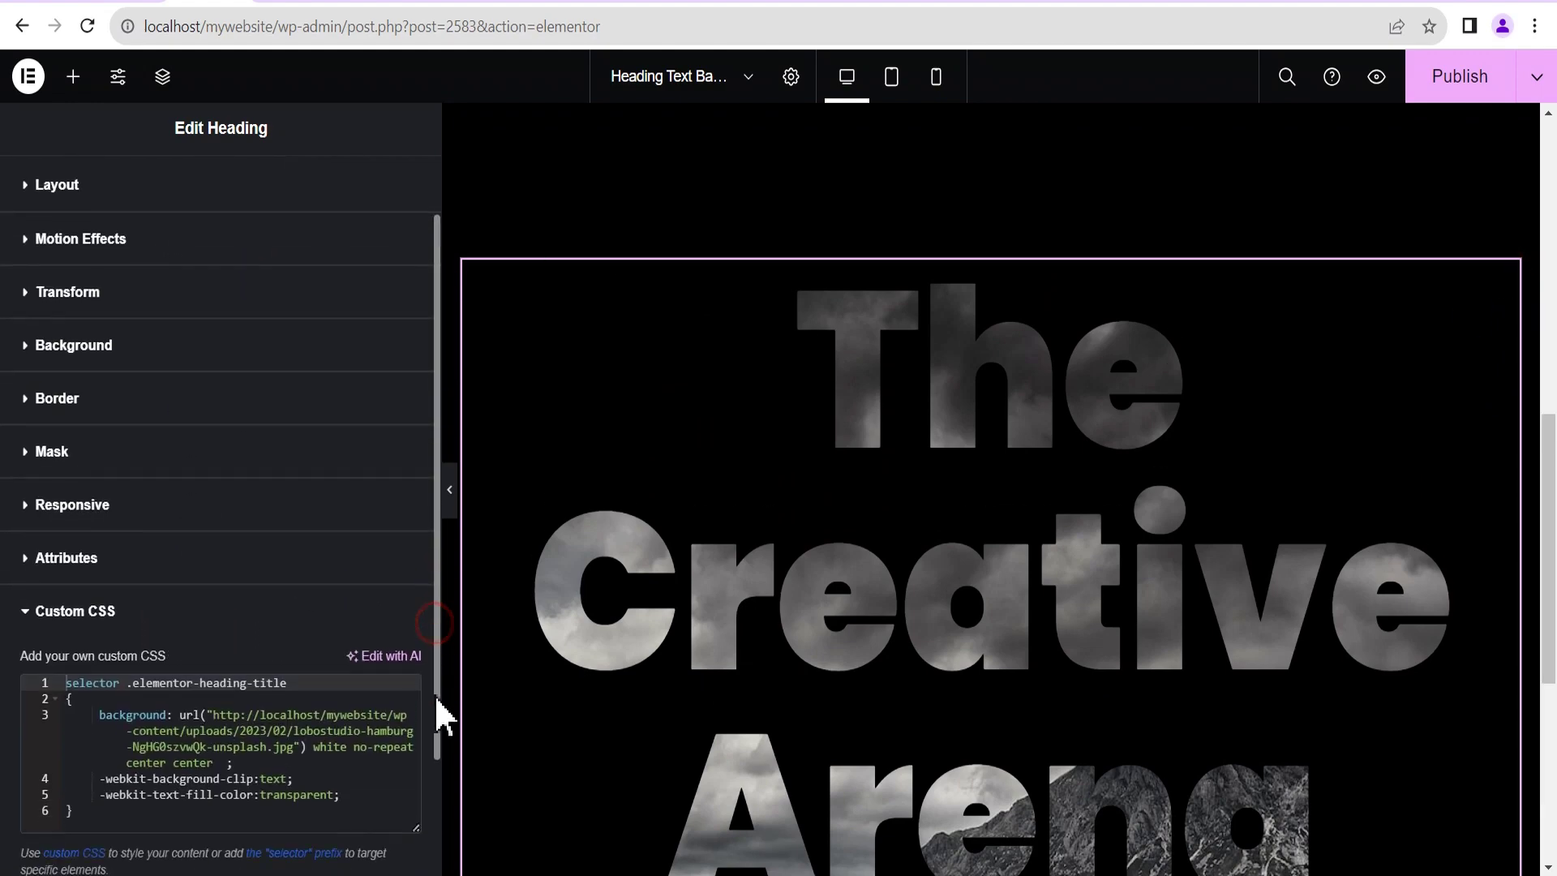
click(377, 689)
key(ctrl+a)
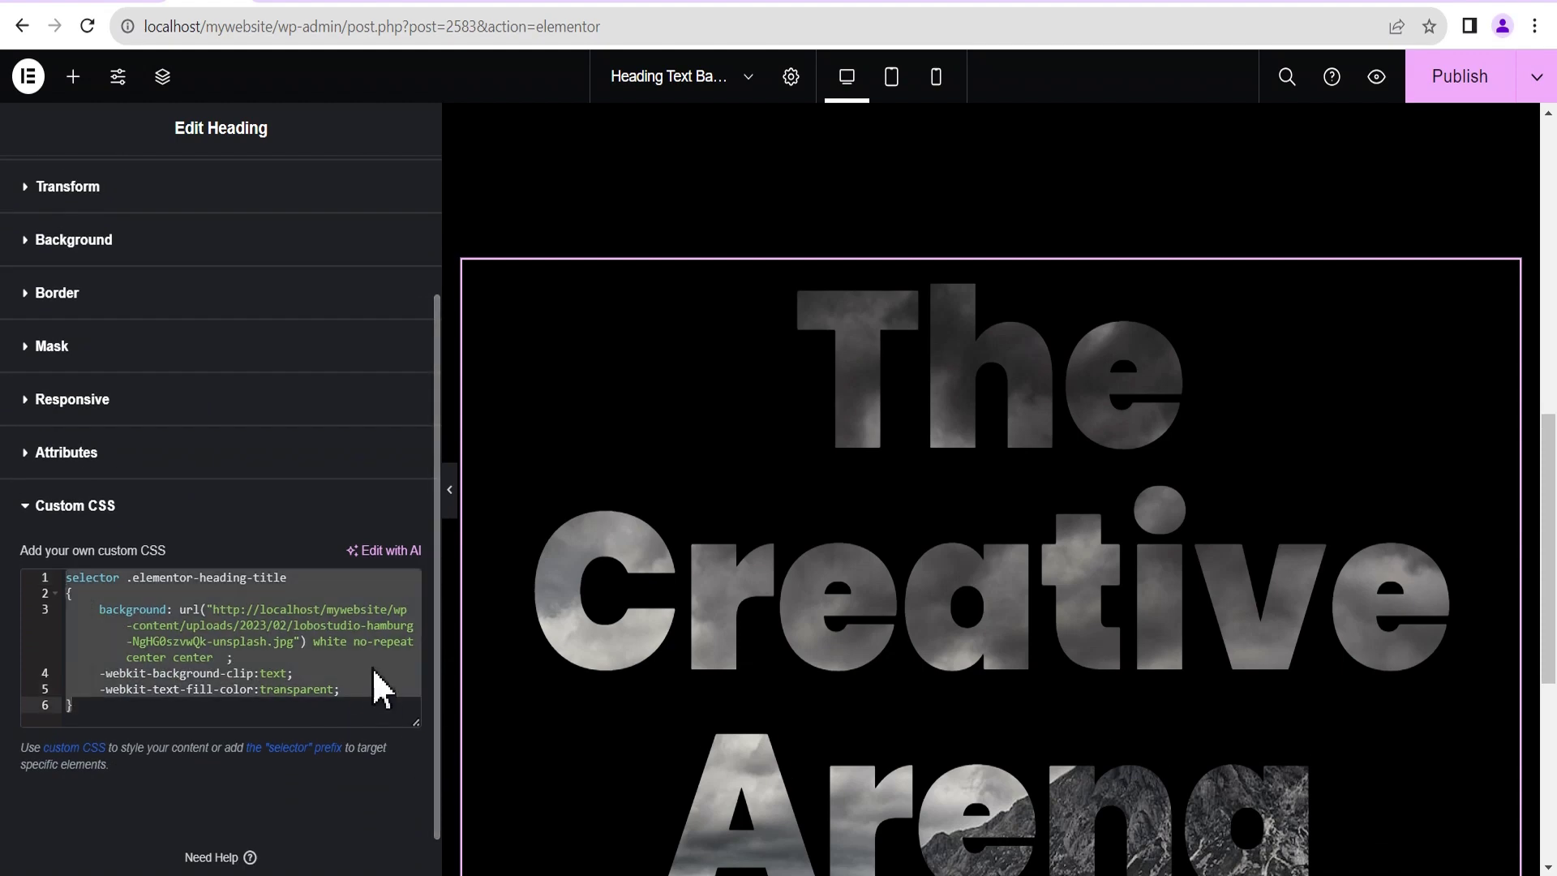
key(BackSpace)
- In Atom's background.css, select the gradient-fallback rule on lines 11–17
key(alt+Tab)
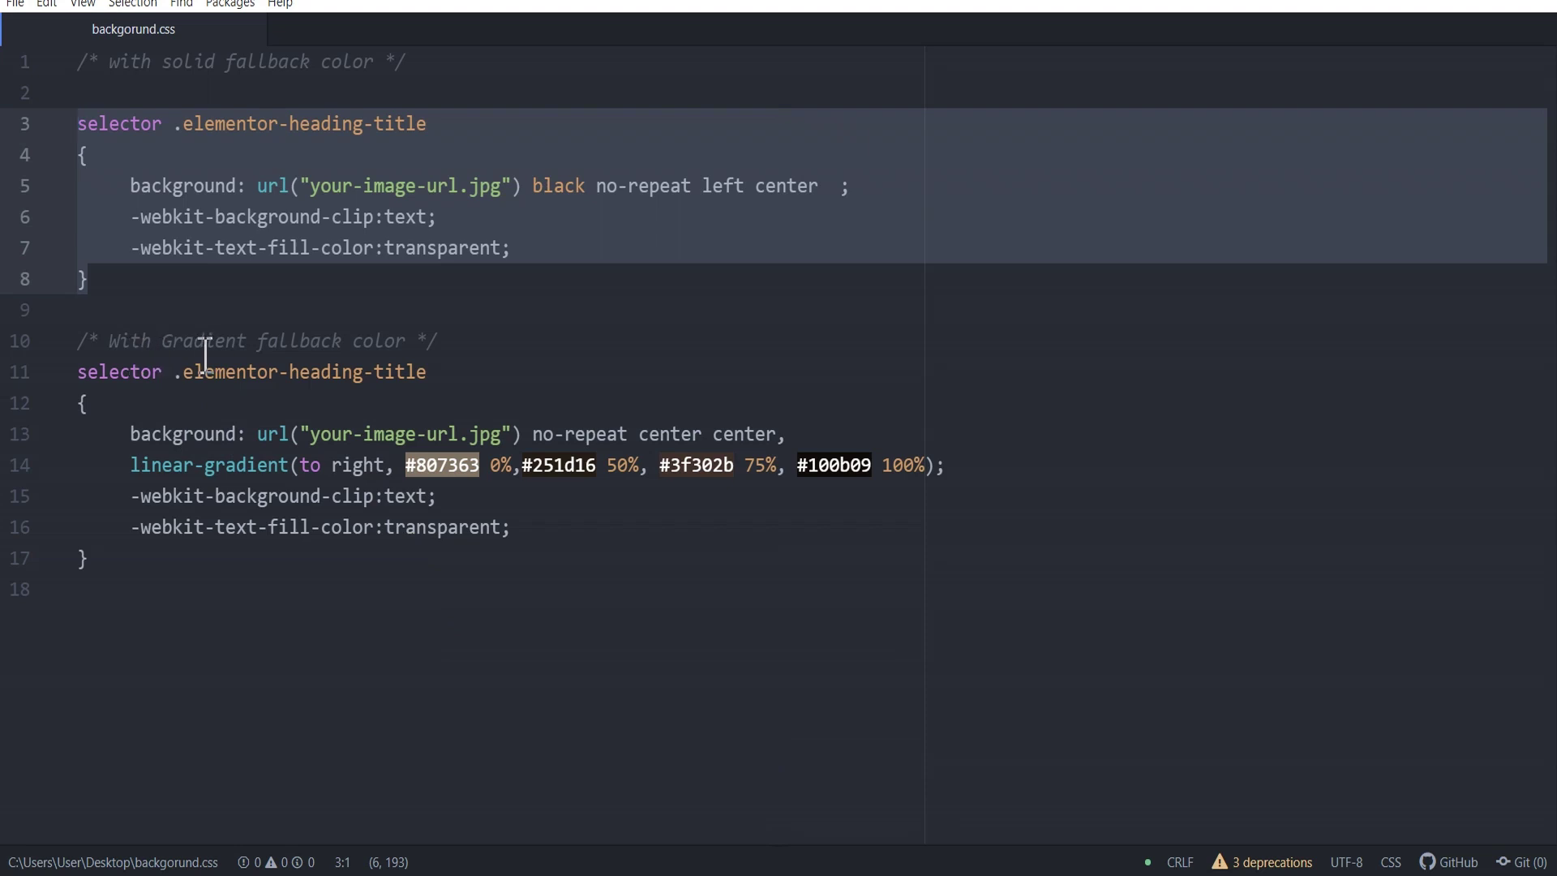
click(502, 344)
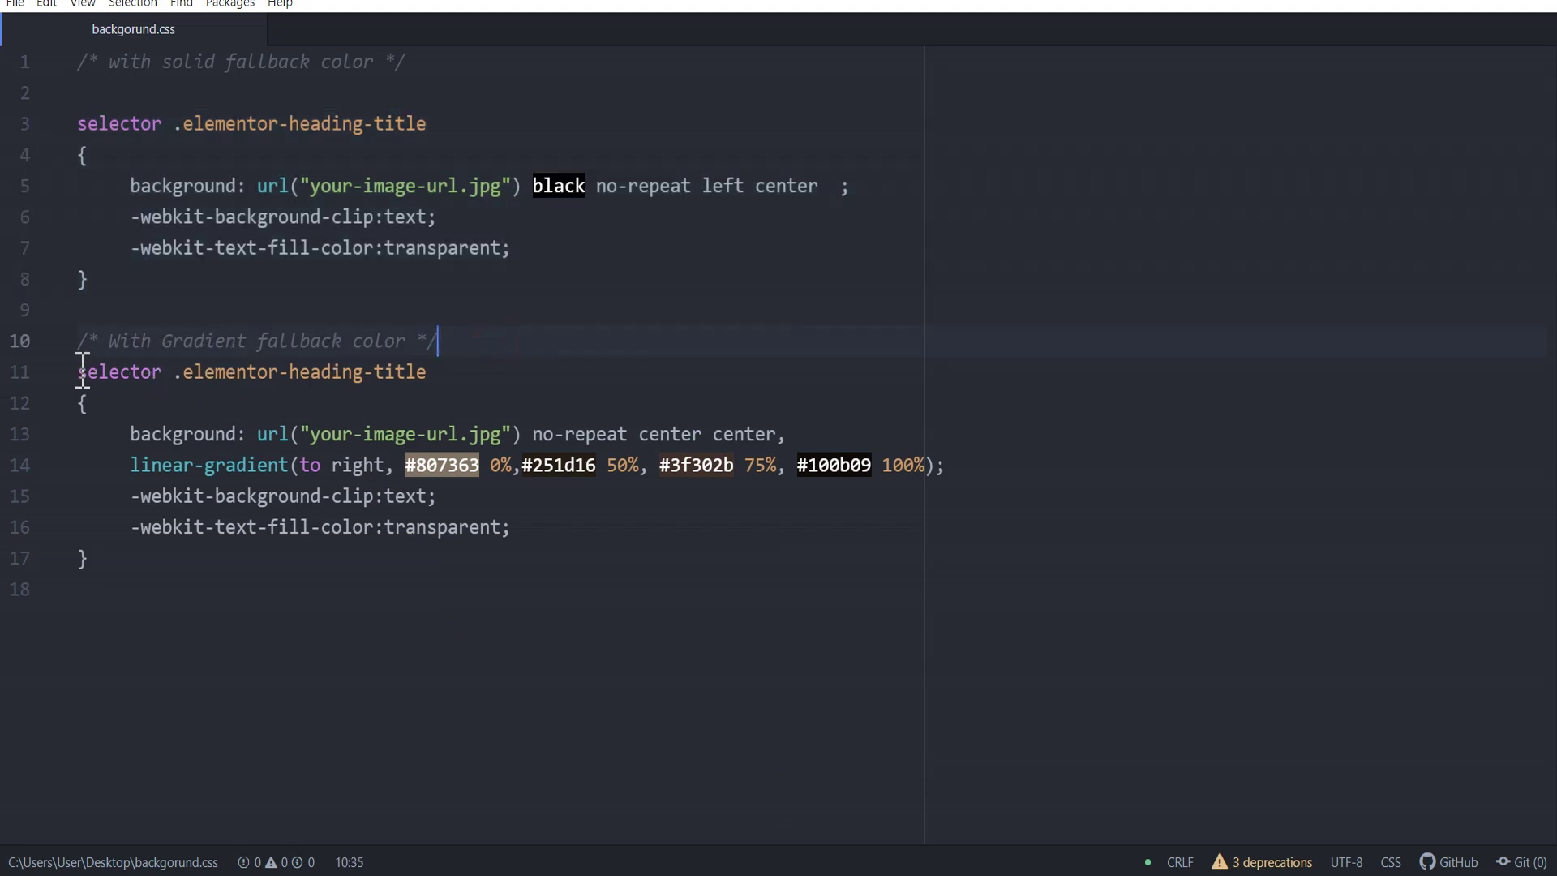
drag(83, 371, 109, 566)
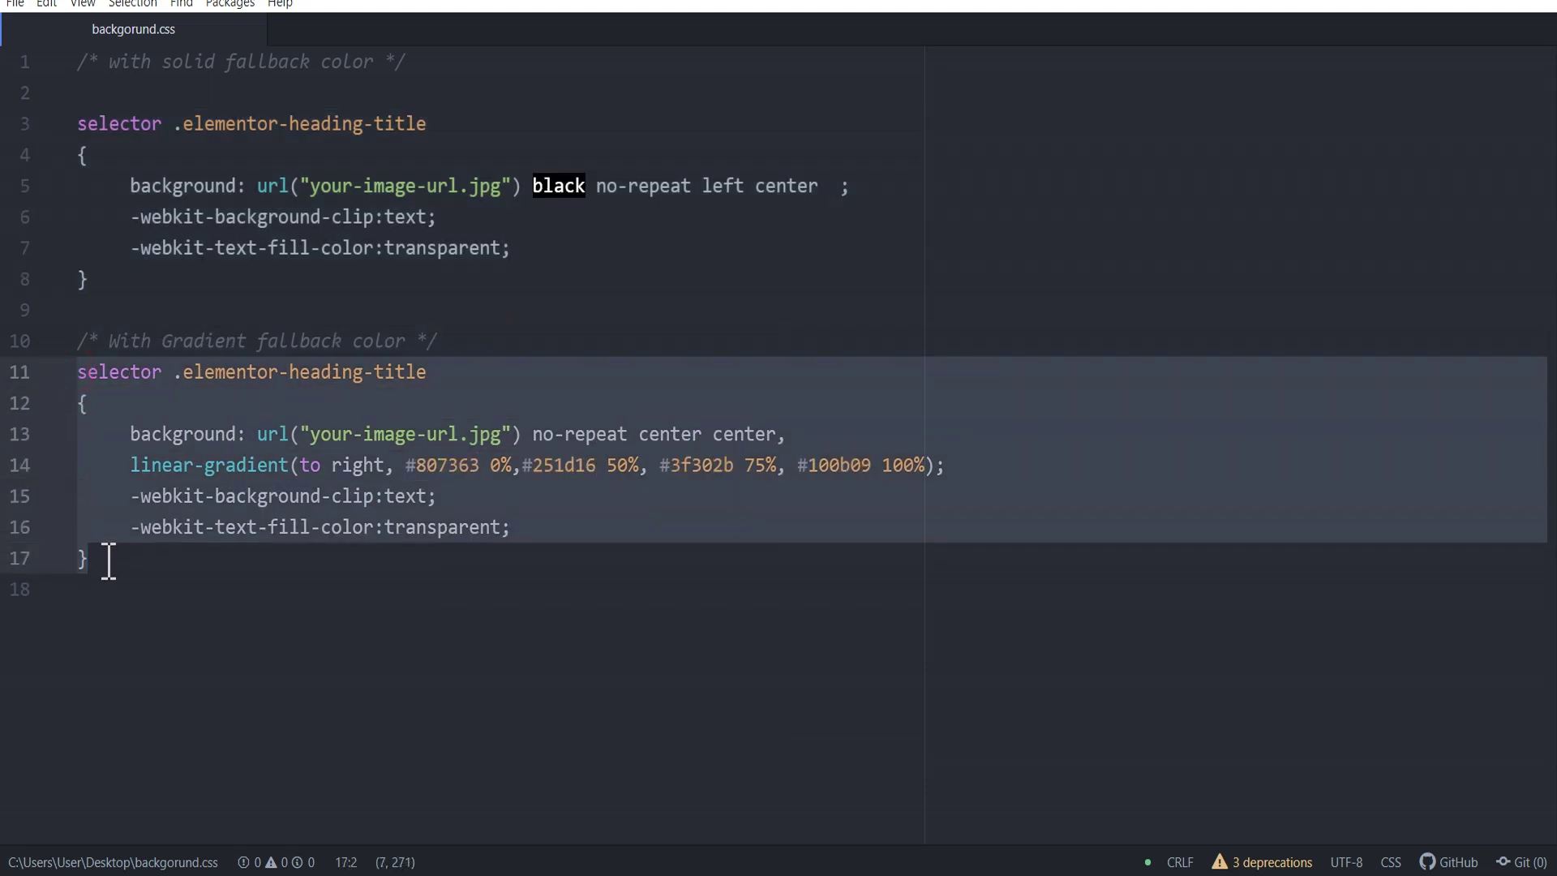
- Paste the lines 11–17 gradient-fallback rule from Atom into the duplicated heading's Custom CSS
key(ctrl+c)
key(alt+Tab)
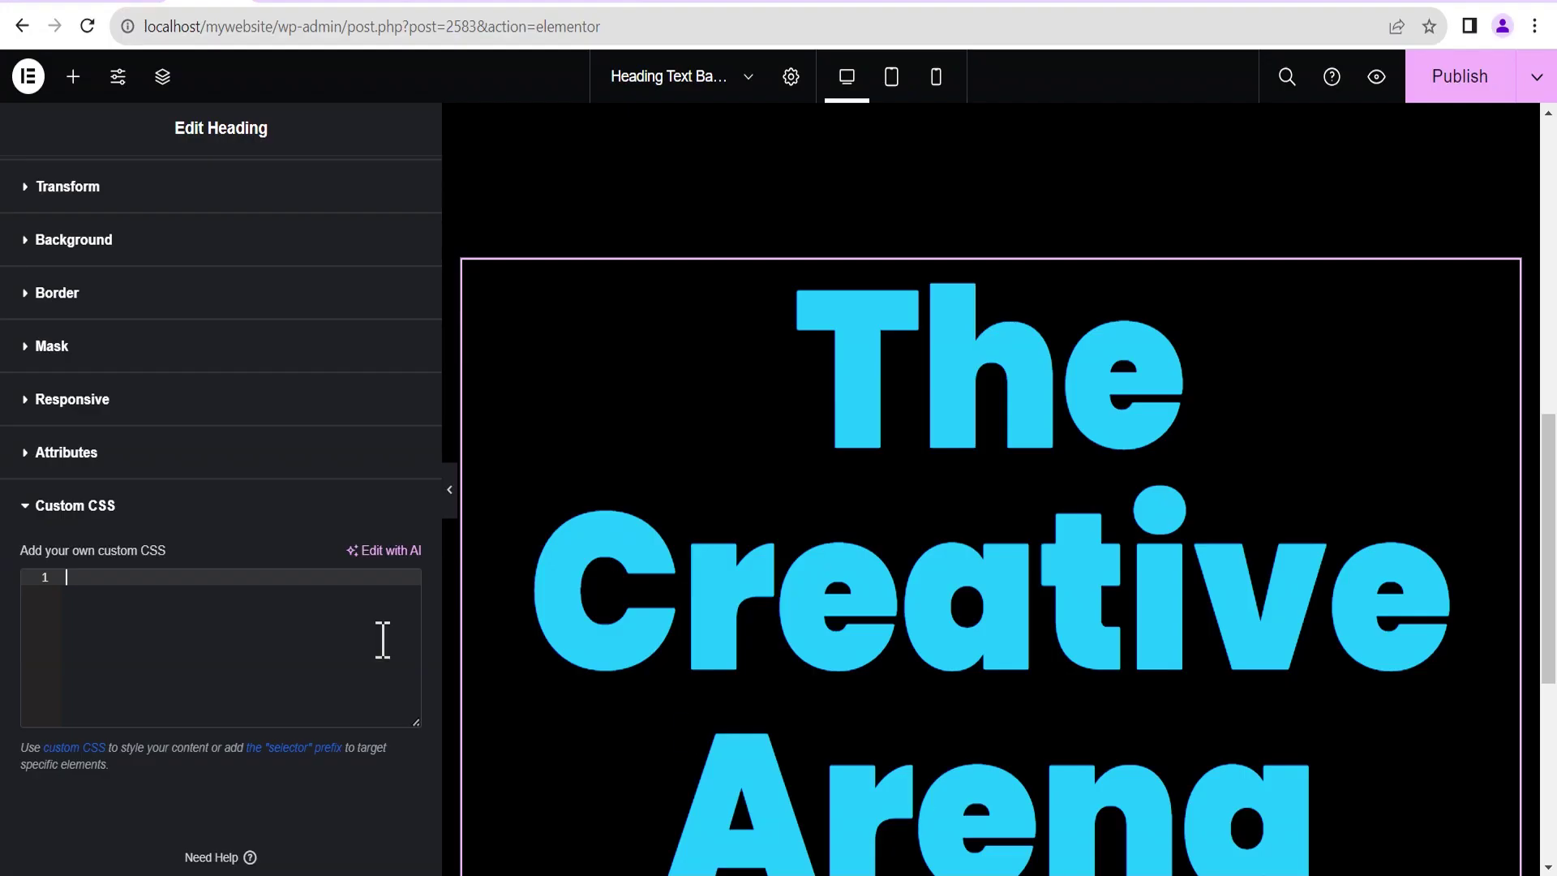
key(ctrl+v)
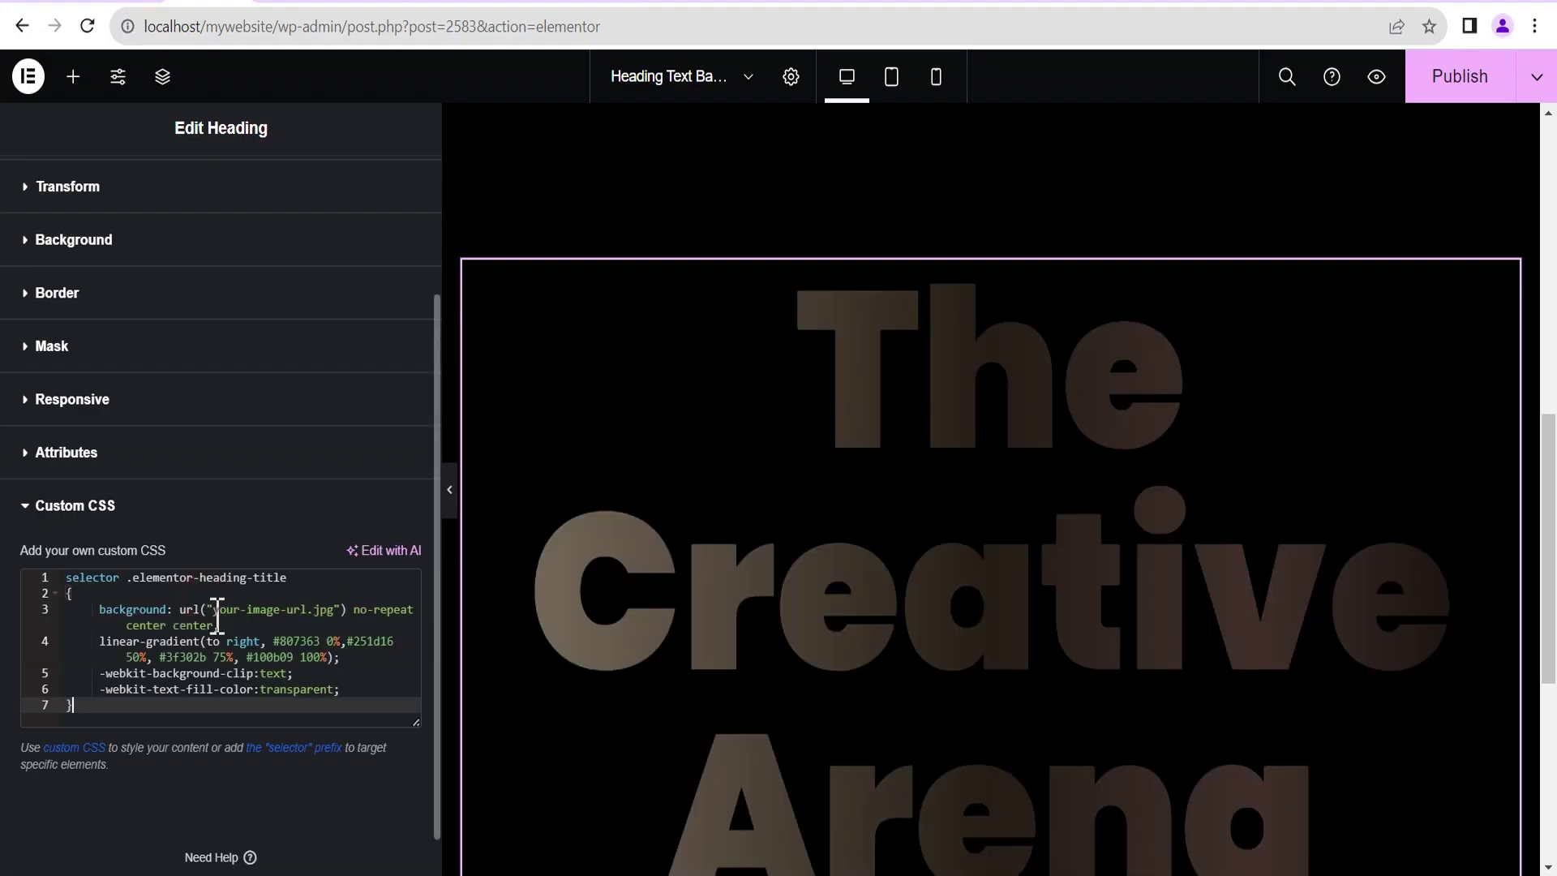
scroll(990, 495, down, 3)
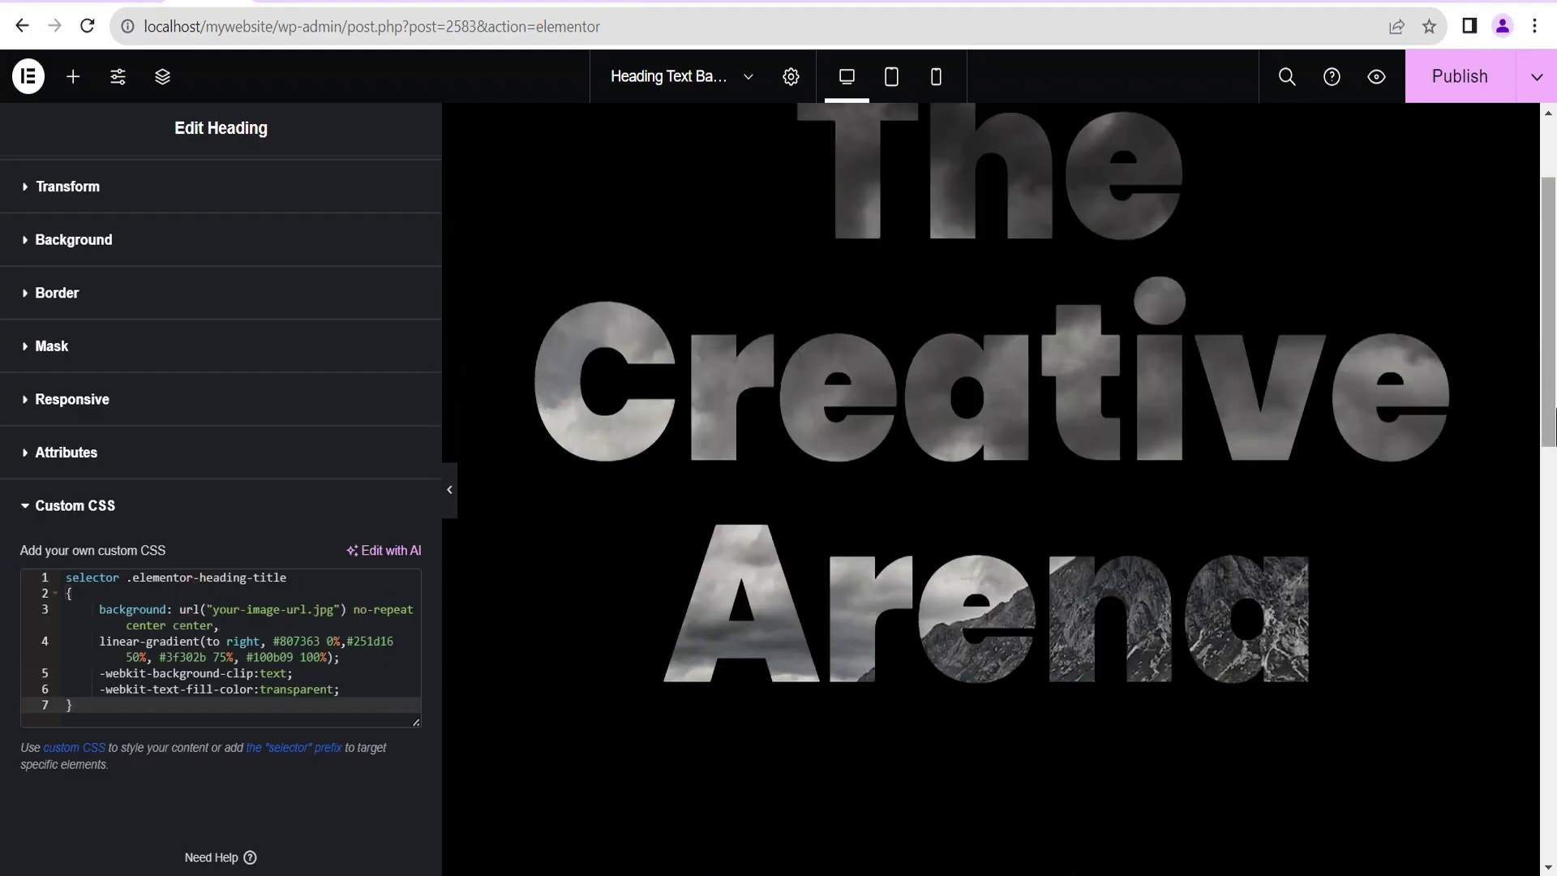
drag(1553, 424, 1554, 632)
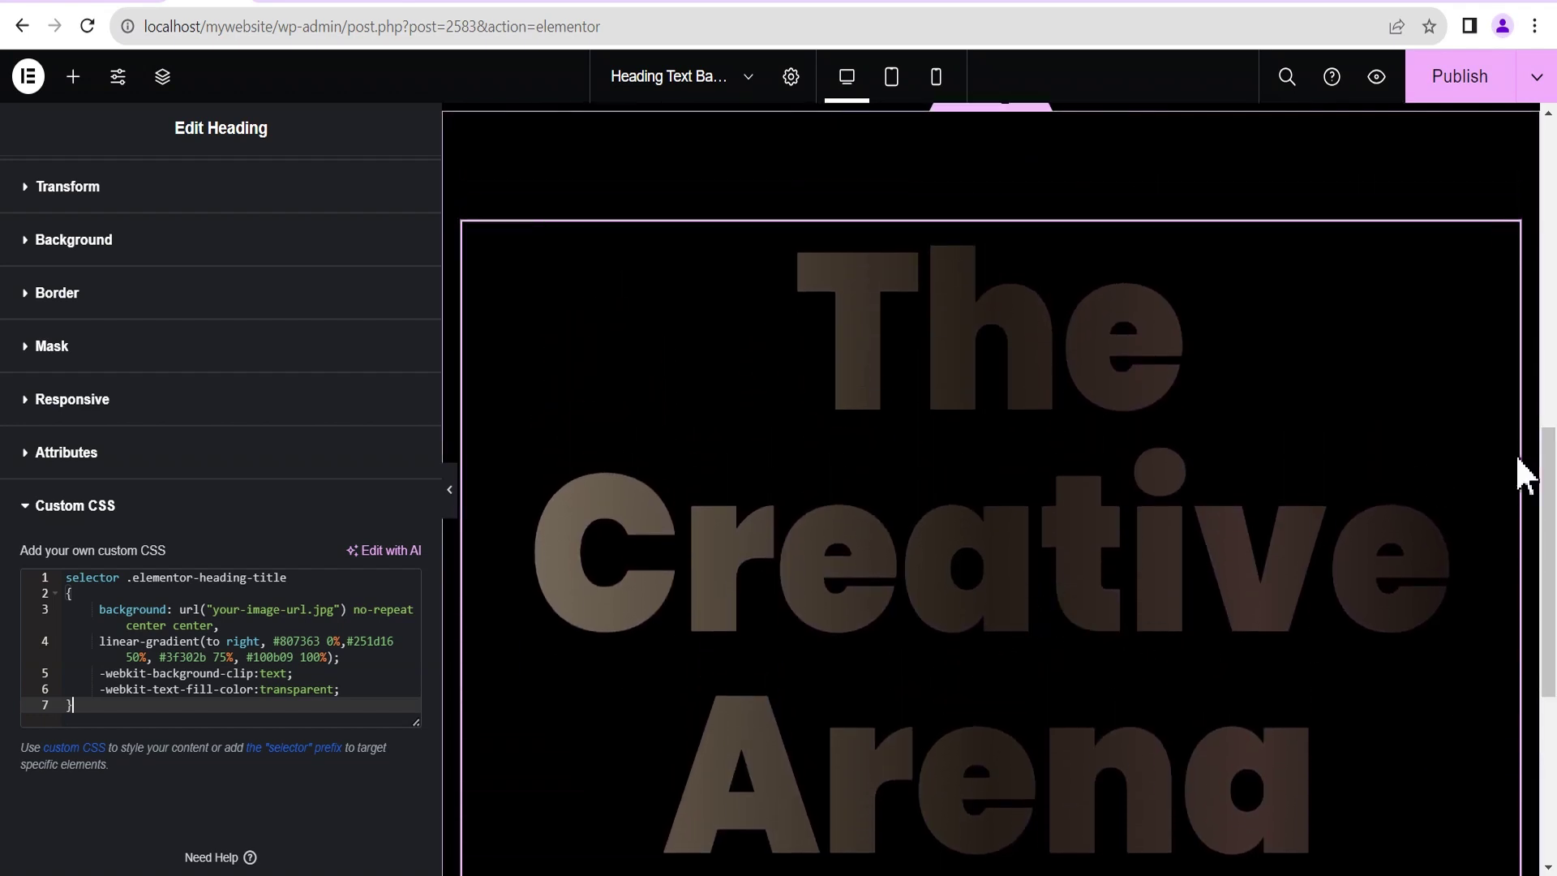
drag(1554, 495, 1553, 430)
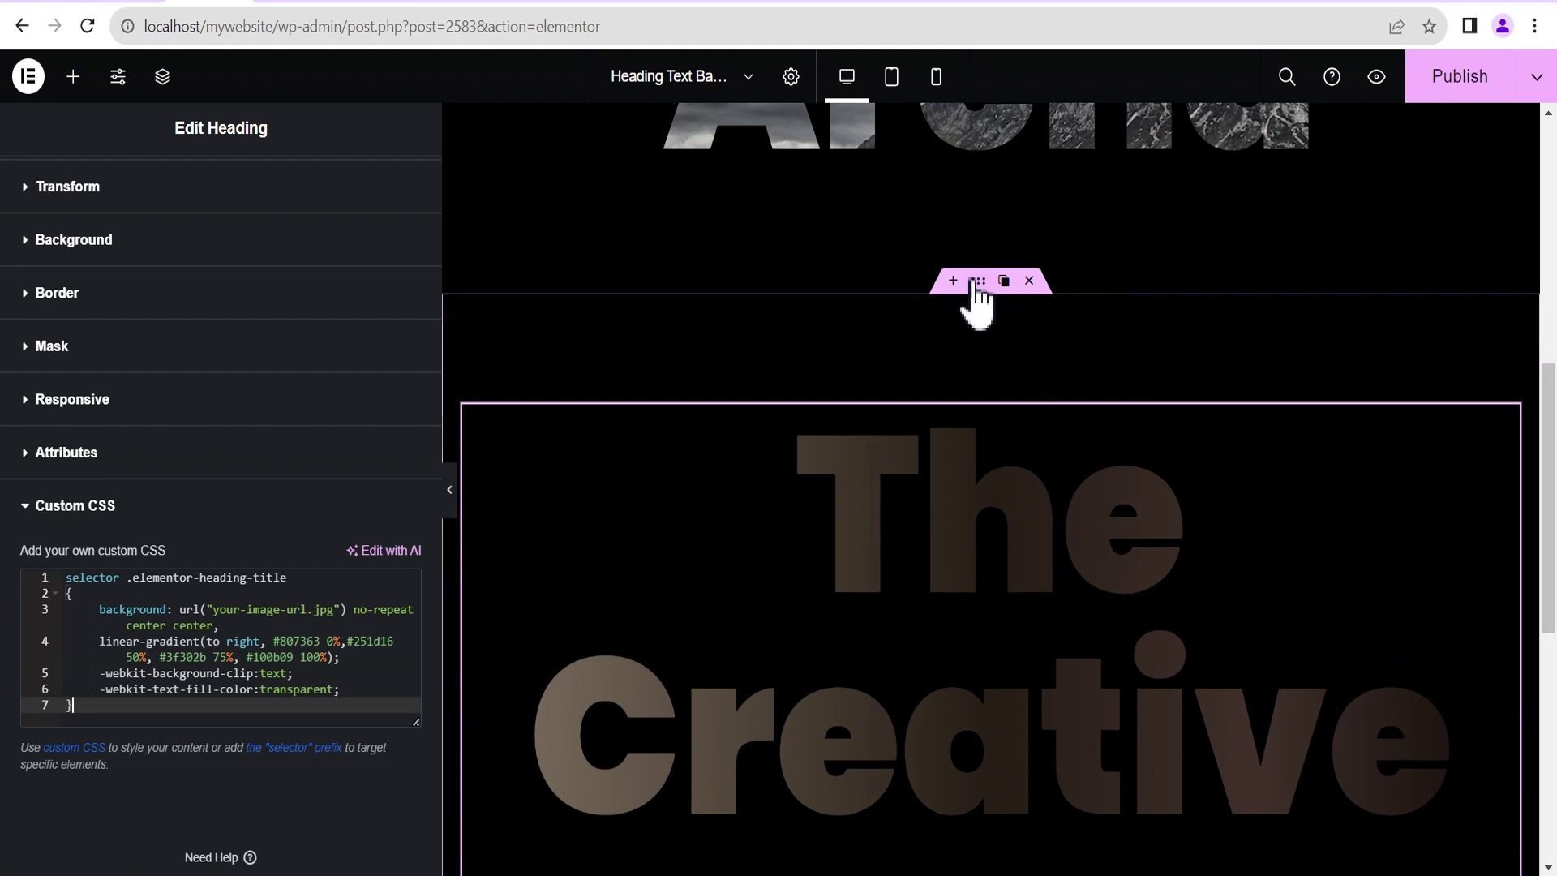
- Set the second container's Style background colour to white #FFFFFF
click(977, 284)
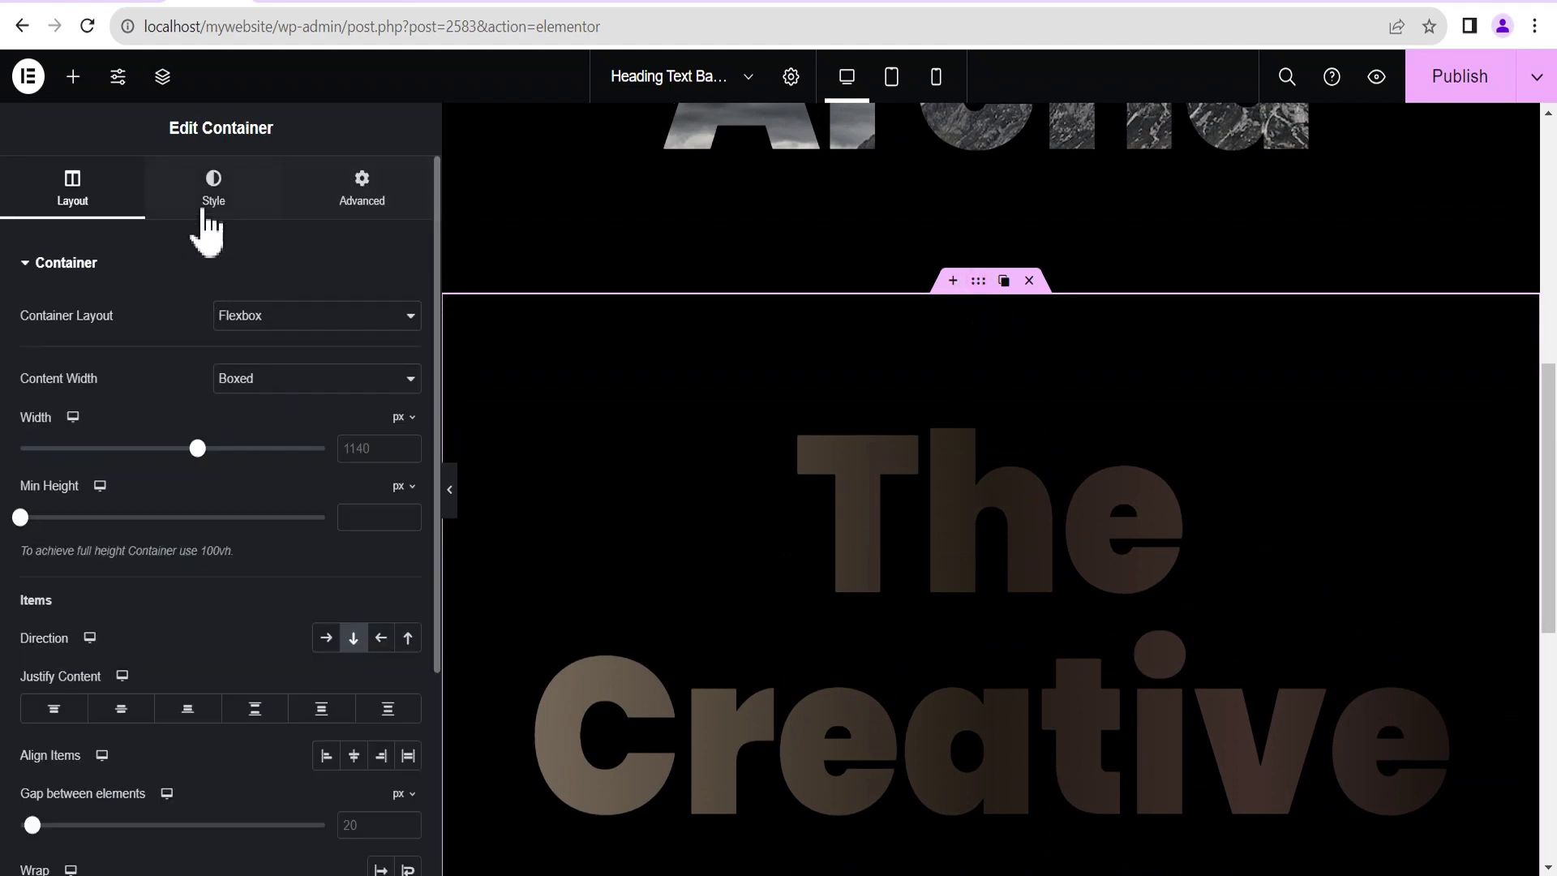
click(209, 195)
click(408, 407)
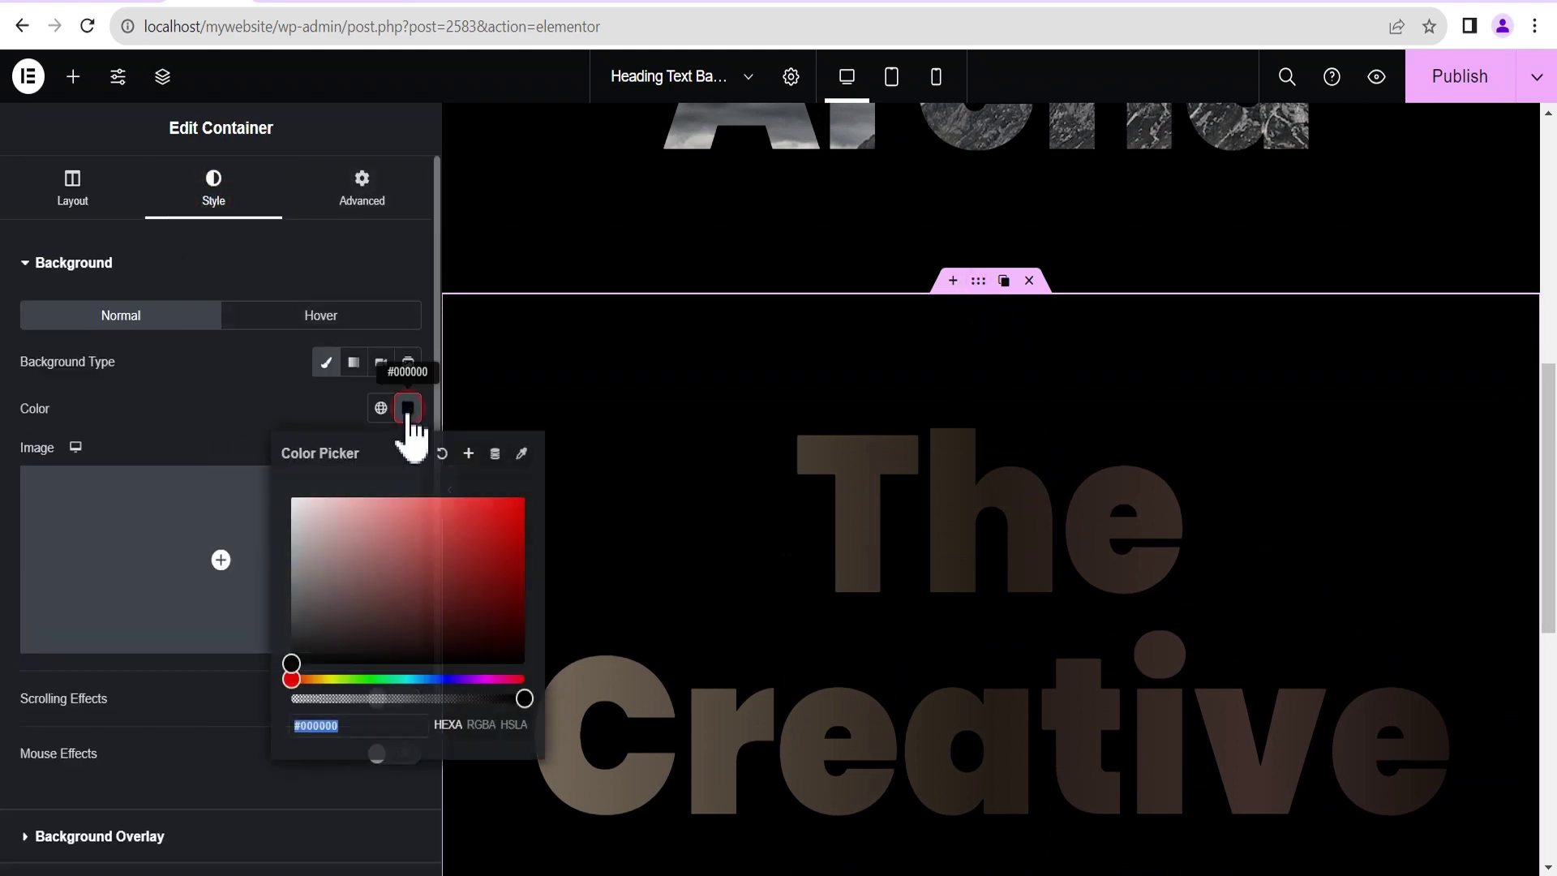
drag(292, 636, 268, 466)
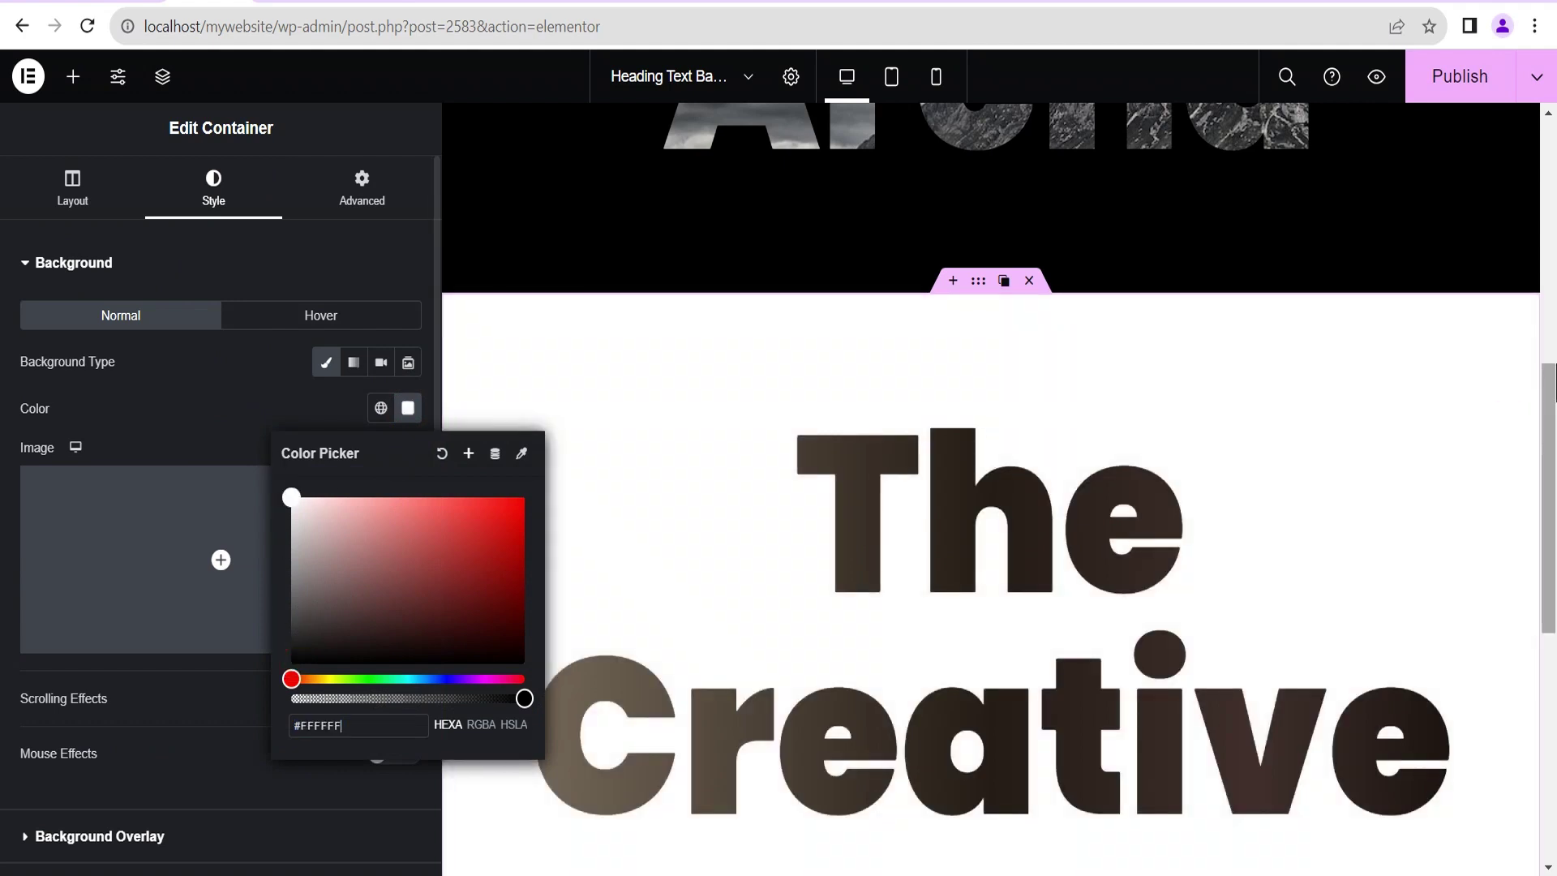
drag(1551, 416, 1551, 495)
click(237, 404)
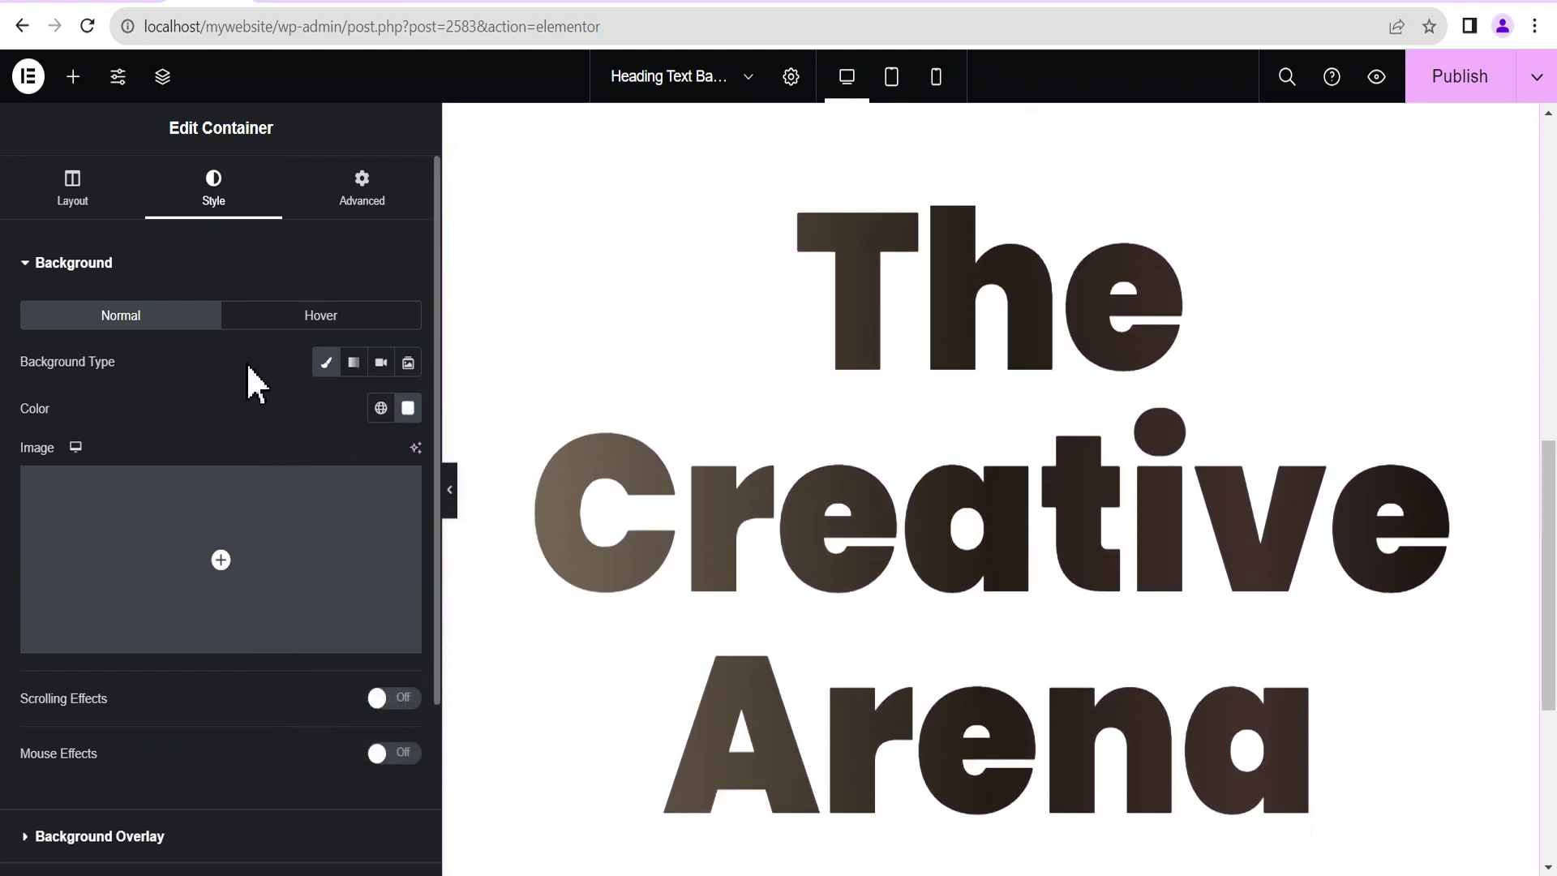
- Open the second heading's Custom CSS and place the caret on the background line
click(1494, 244)
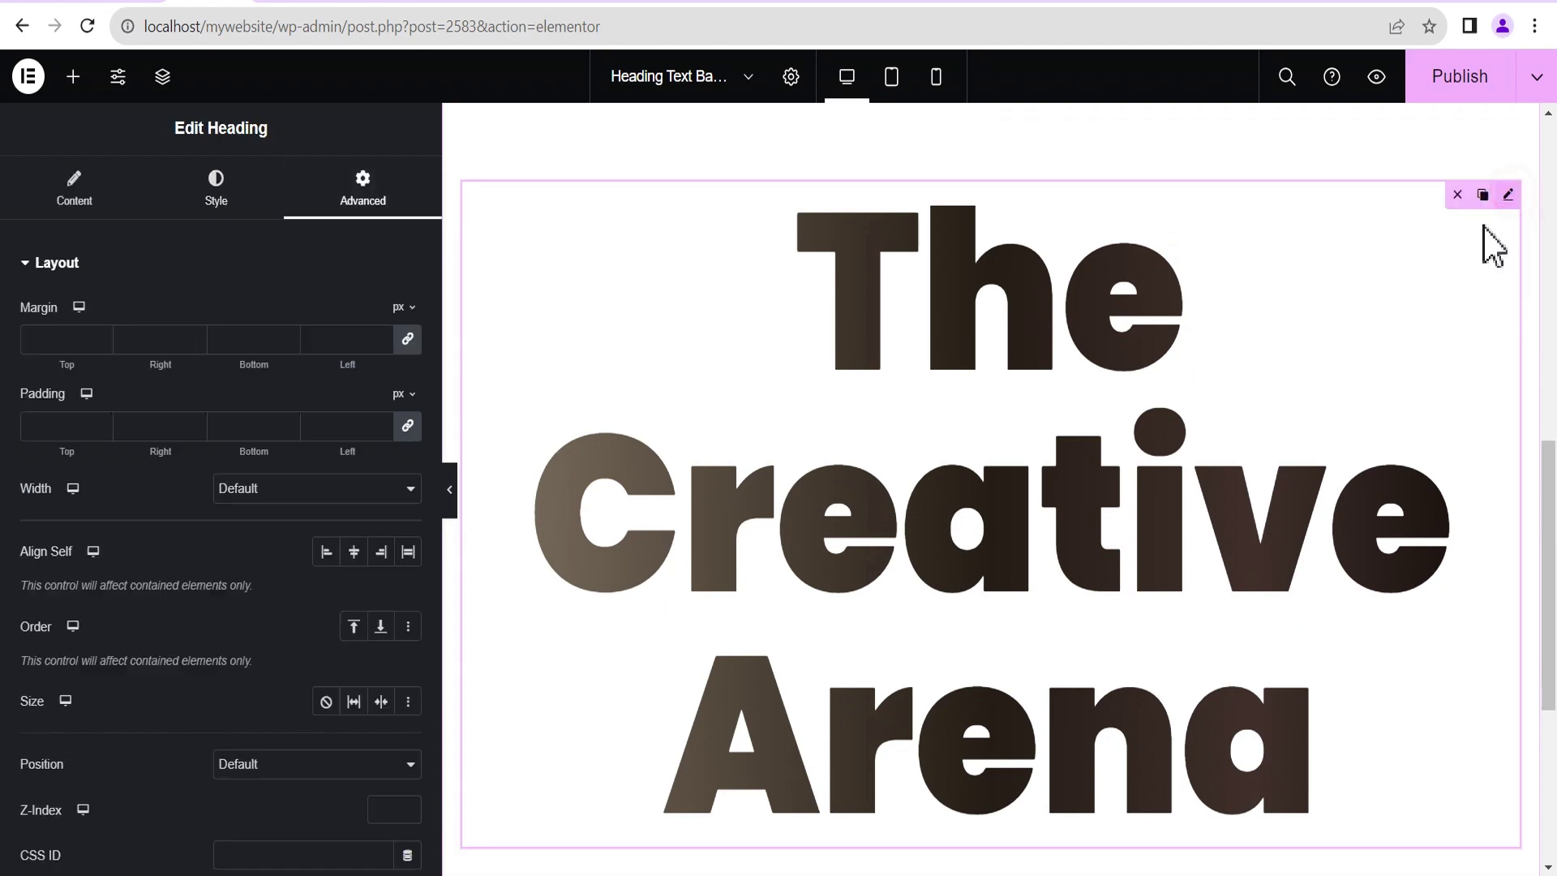
click(146, 267)
click(236, 691)
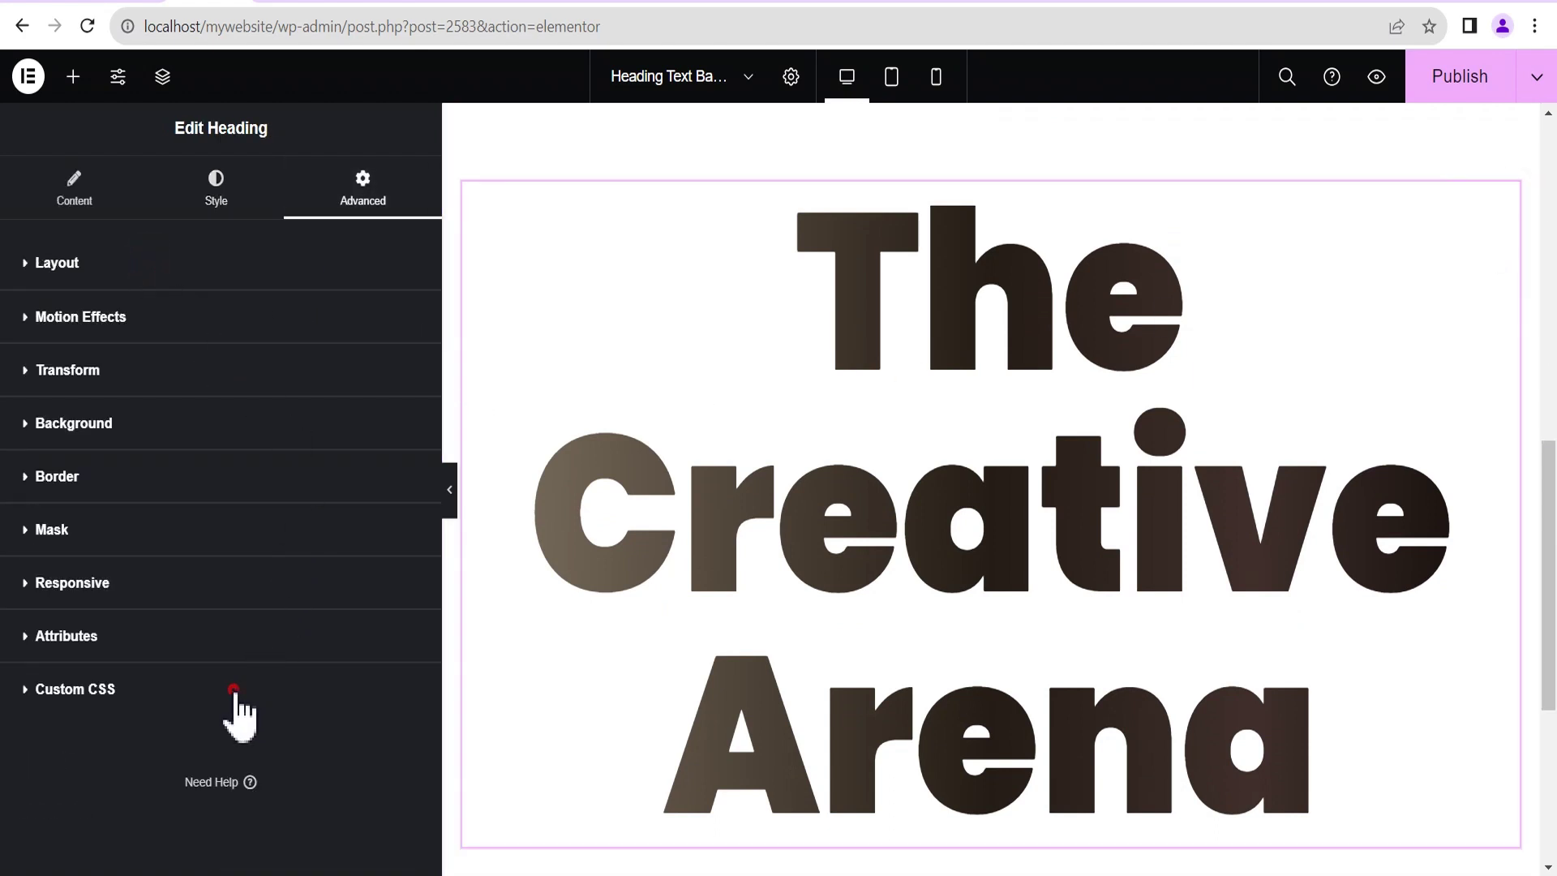
drag(435, 665, 438, 848)
click(336, 604)
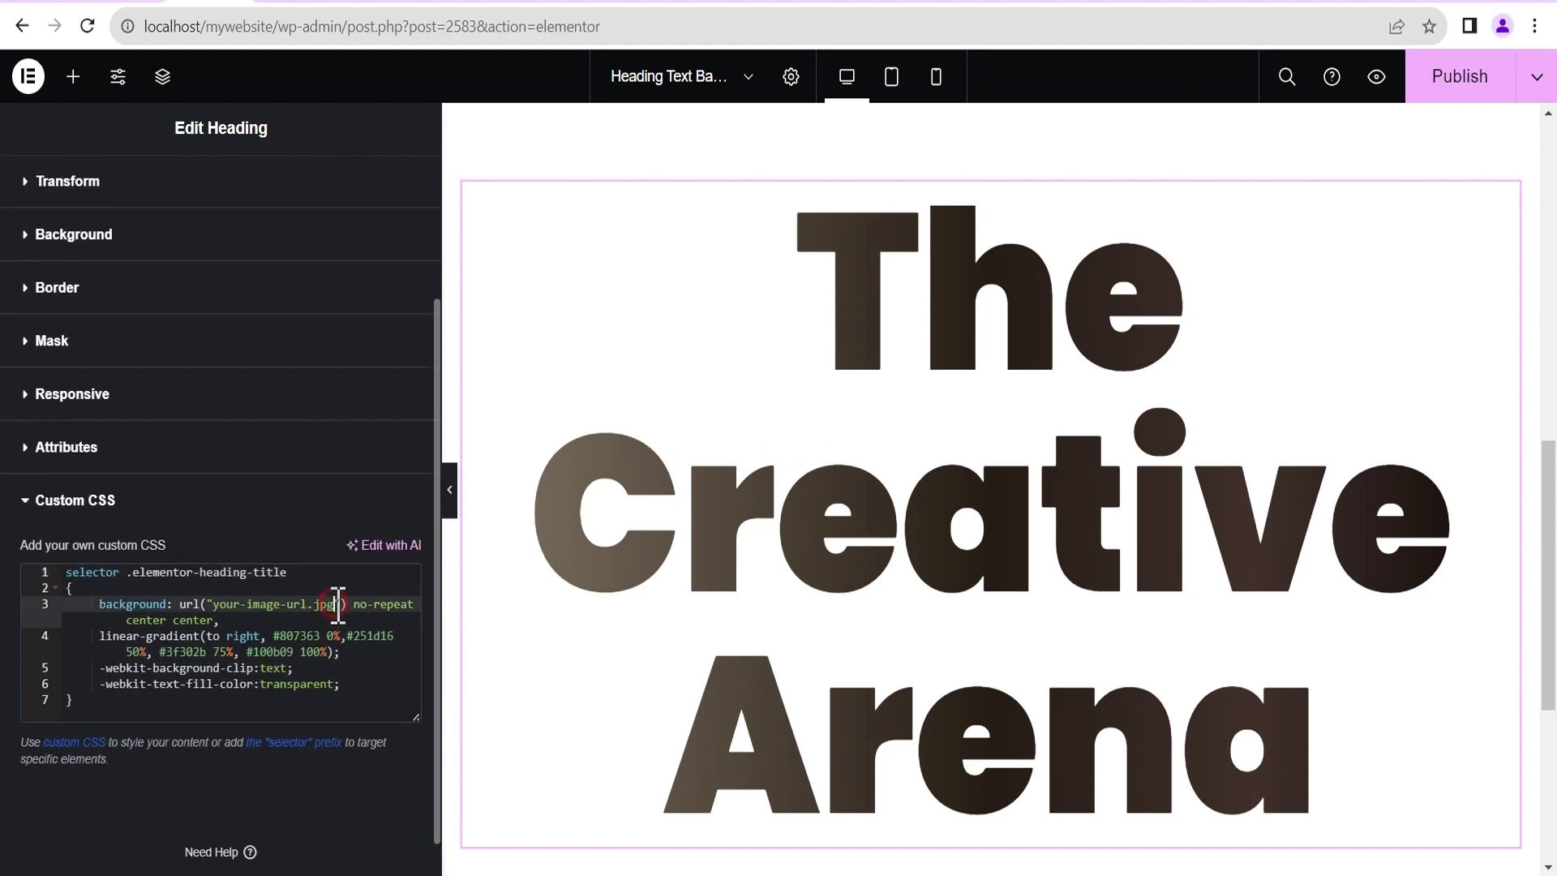
- Copy the mountain photo's file URL from the Media Library
click(114, 2)
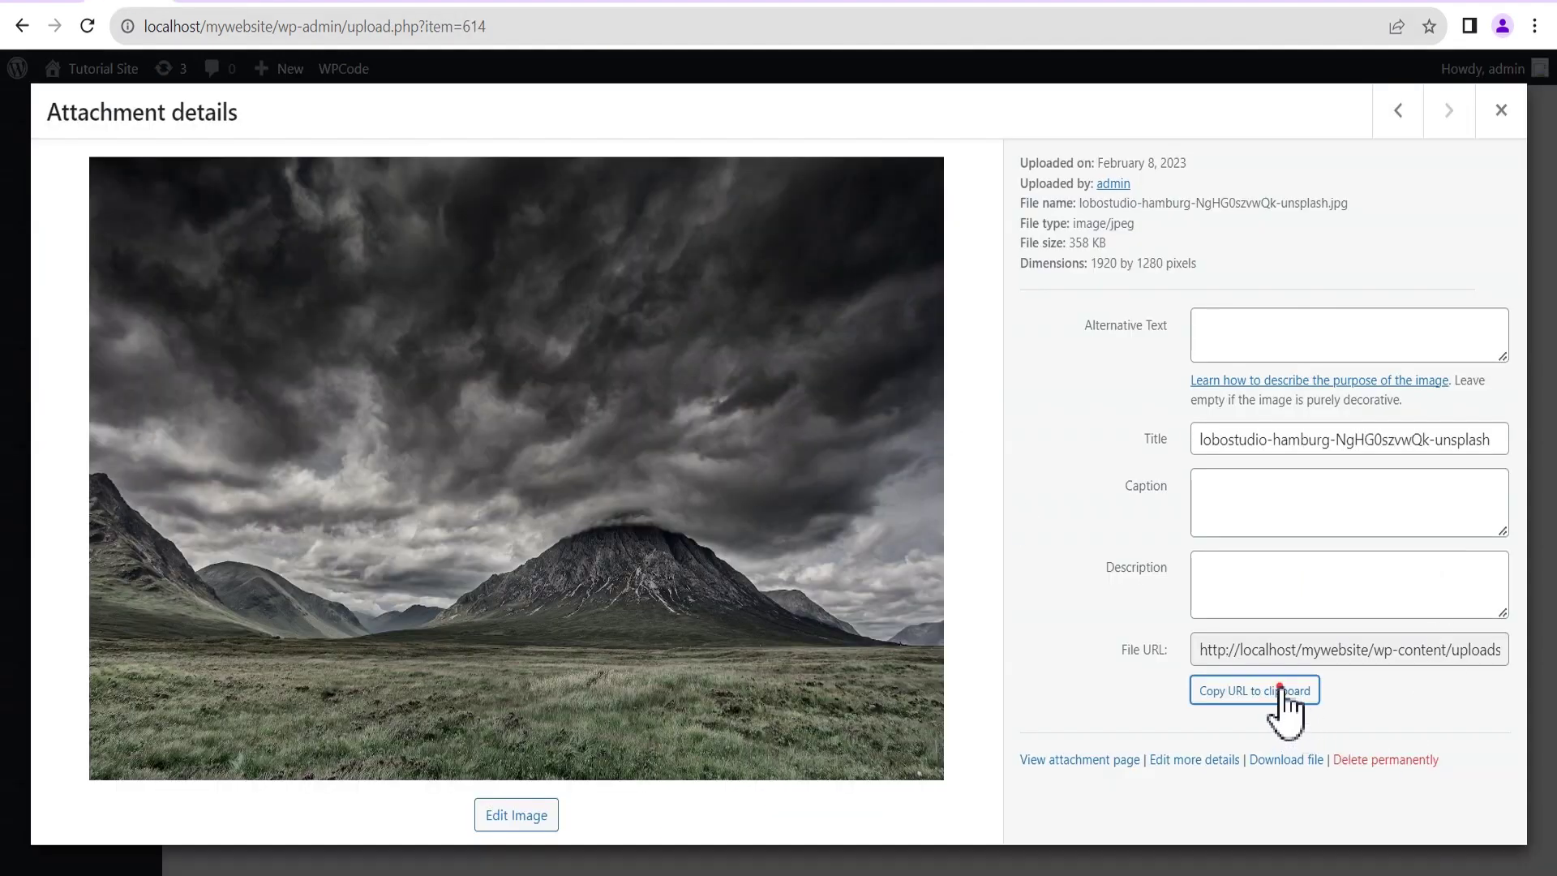
click(1280, 689)
click(1500, 111)
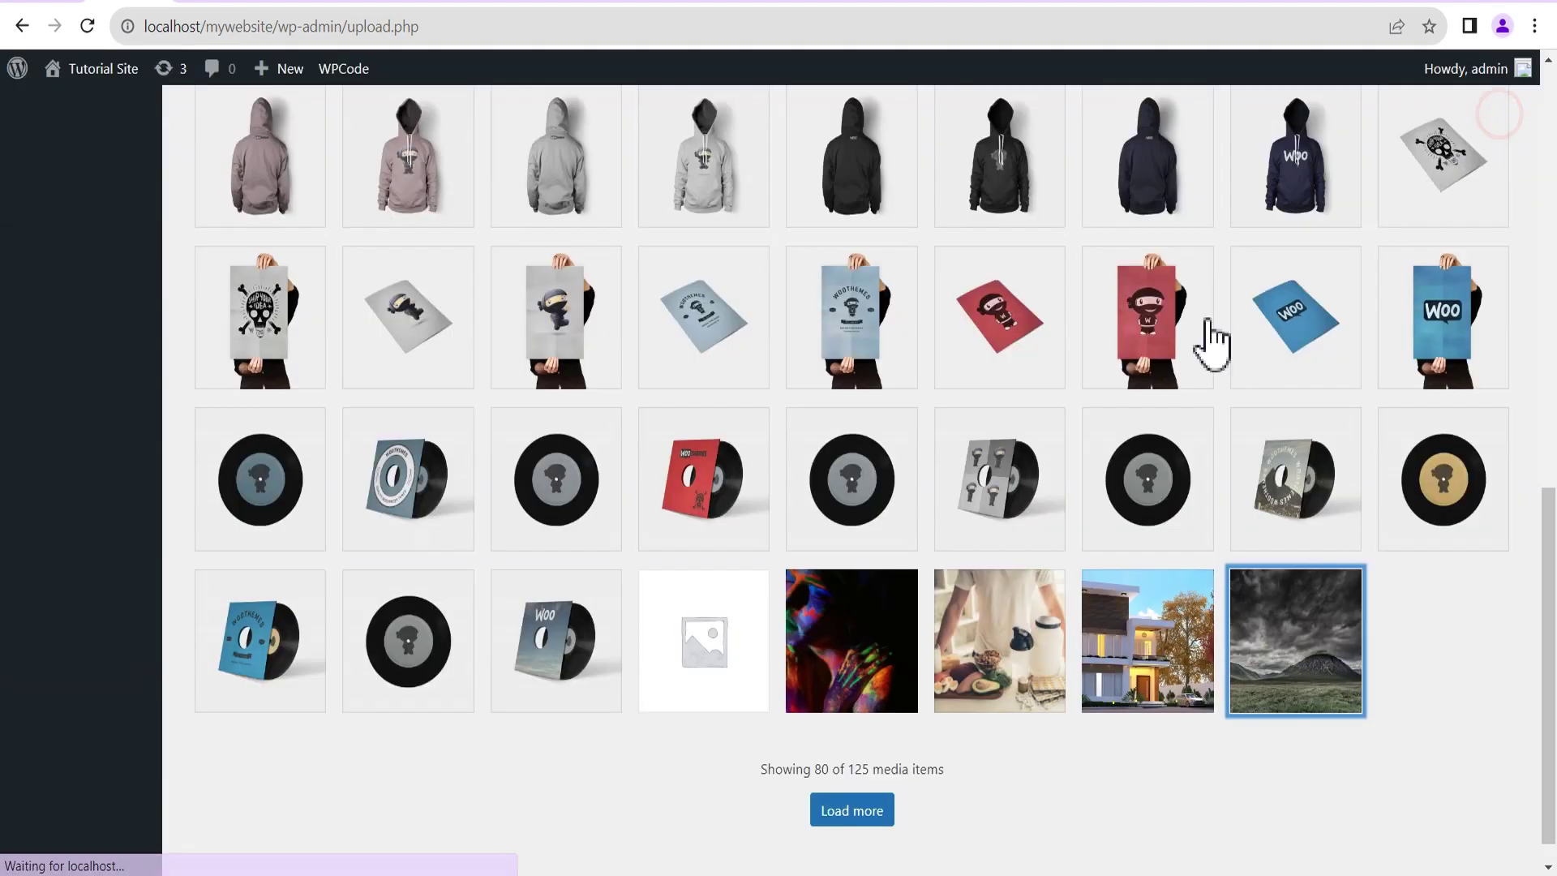
click(217, 4)
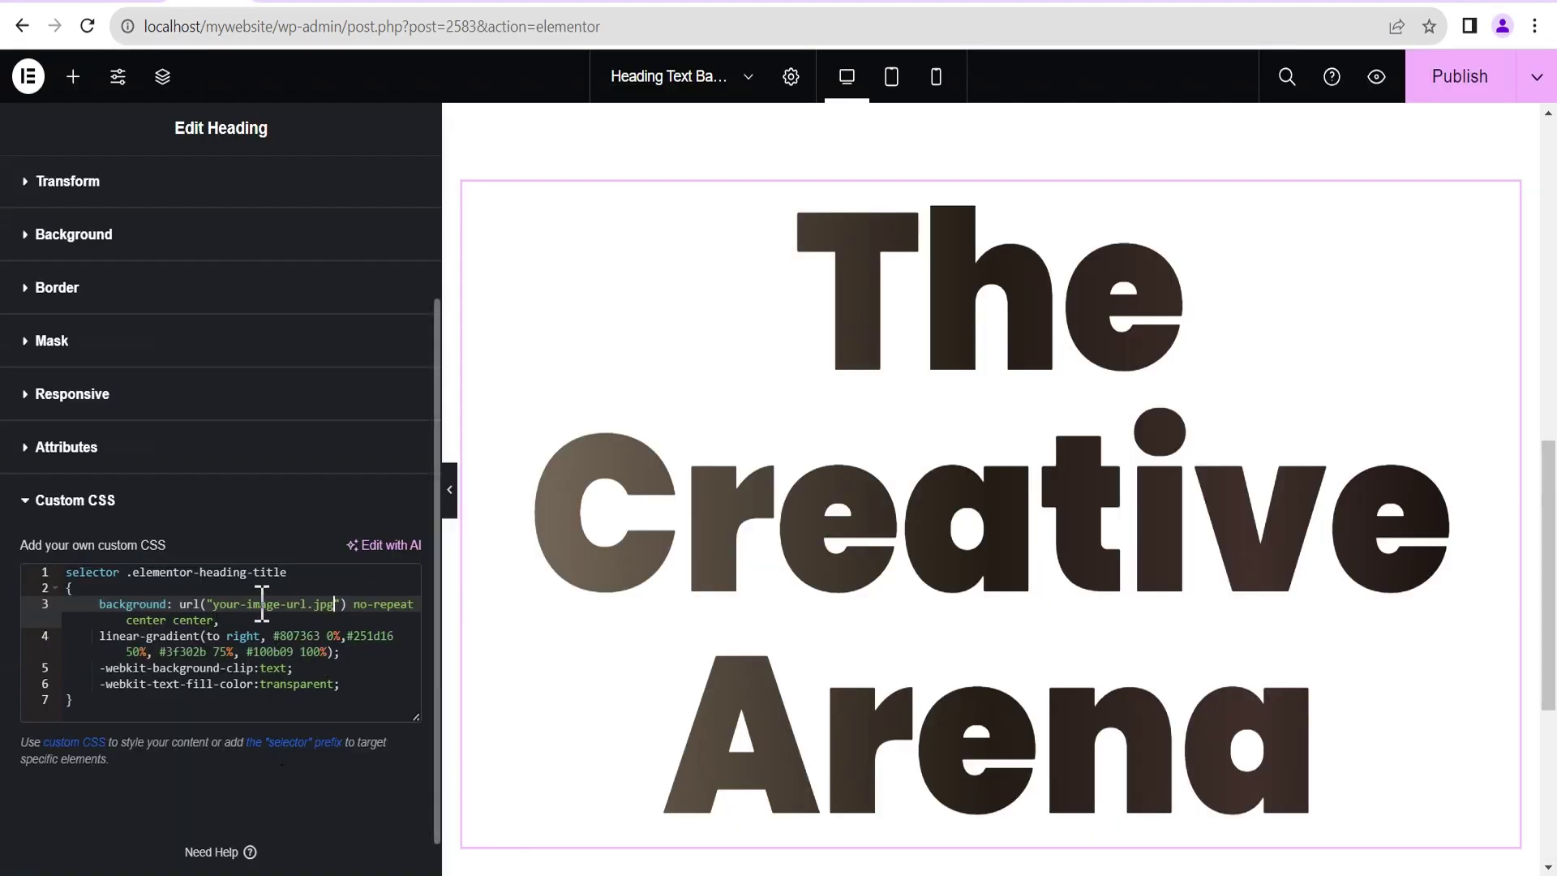
- Replace the your-image-url.jpg placeholder with the mountain photo URL and preview the heading
drag(336, 604, 222, 604)
key(ctrl+v)
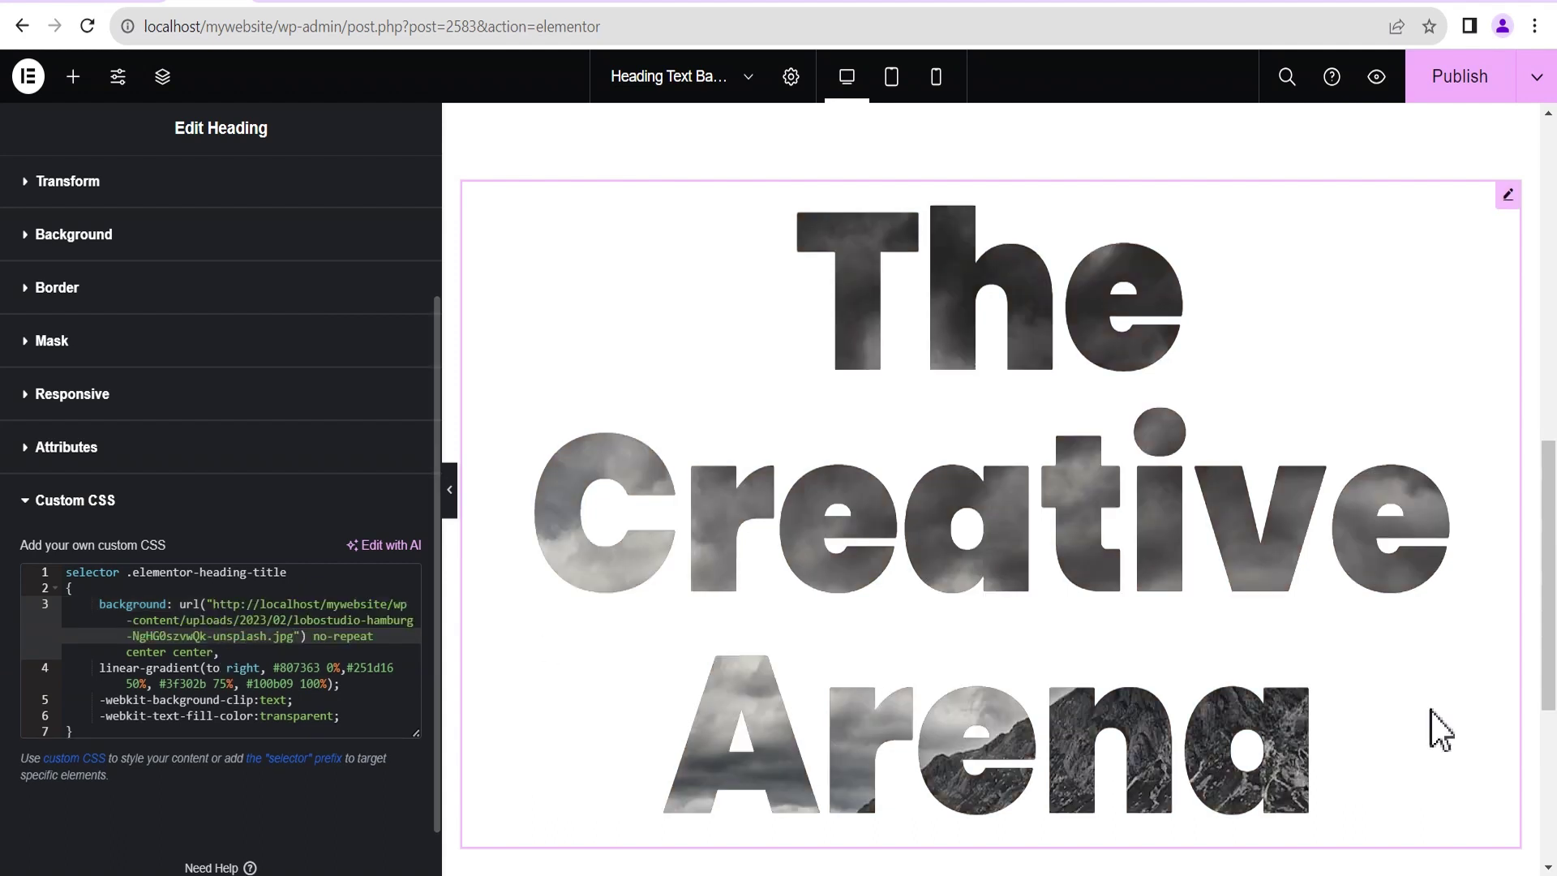
drag(1549, 513, 1553, 548)
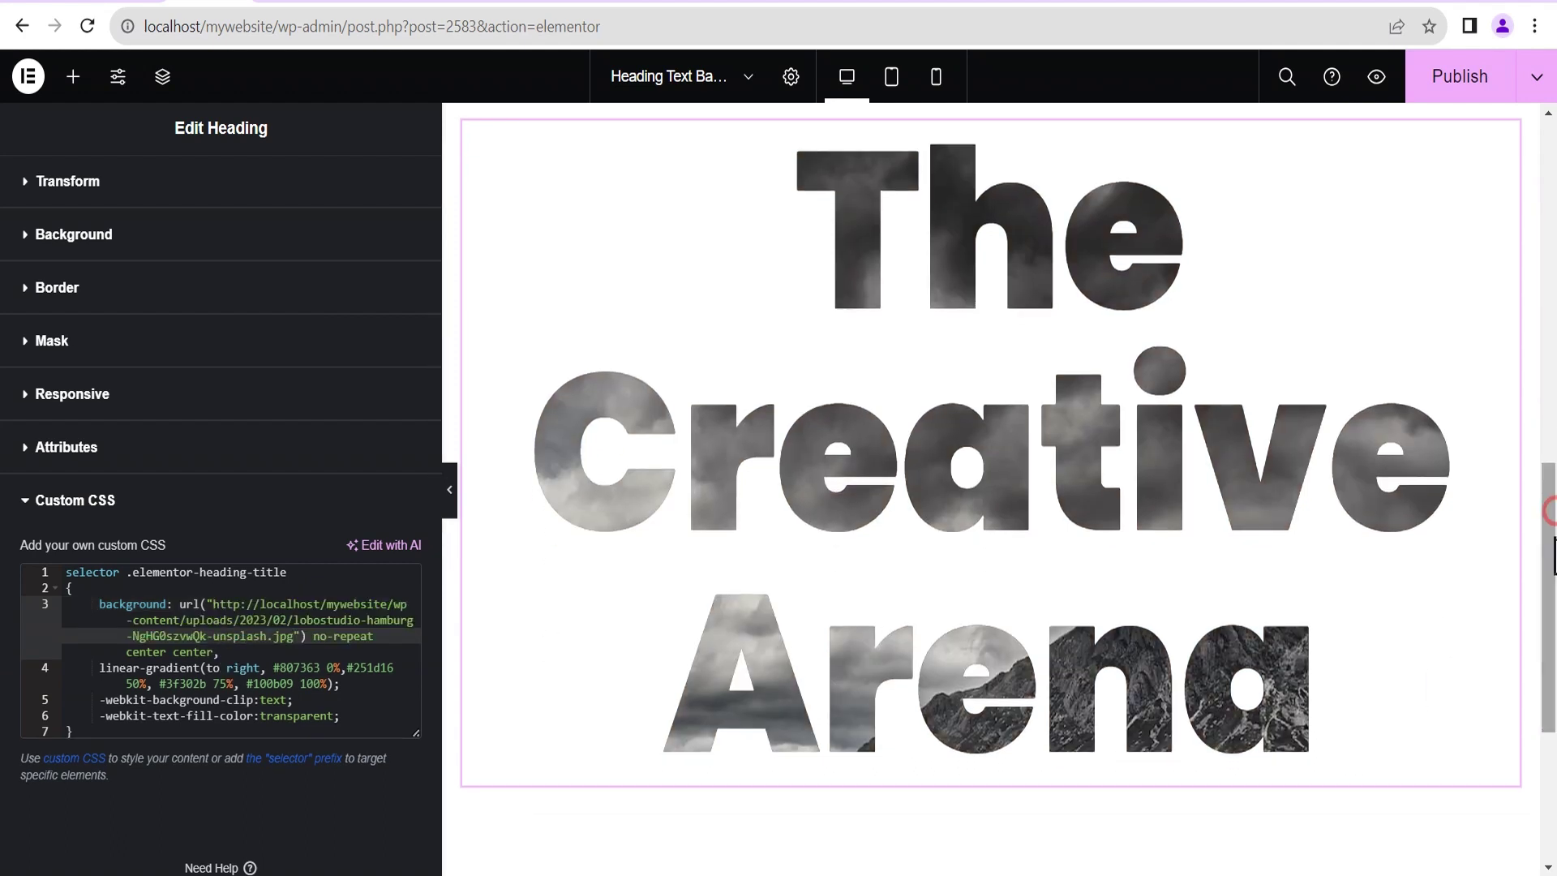
click(453, 503)
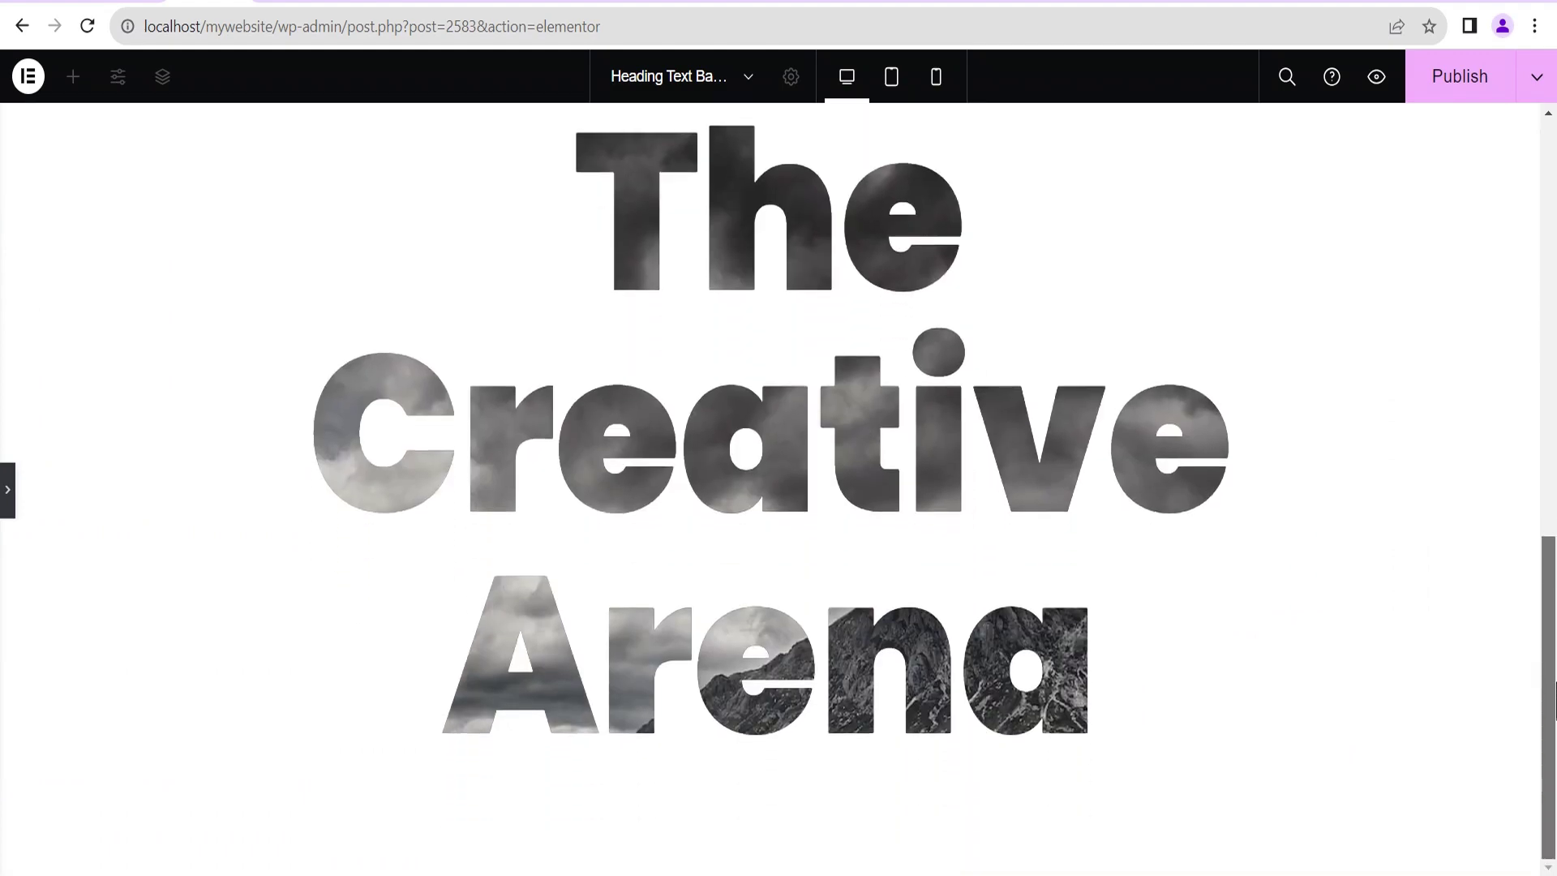
click(10, 511)
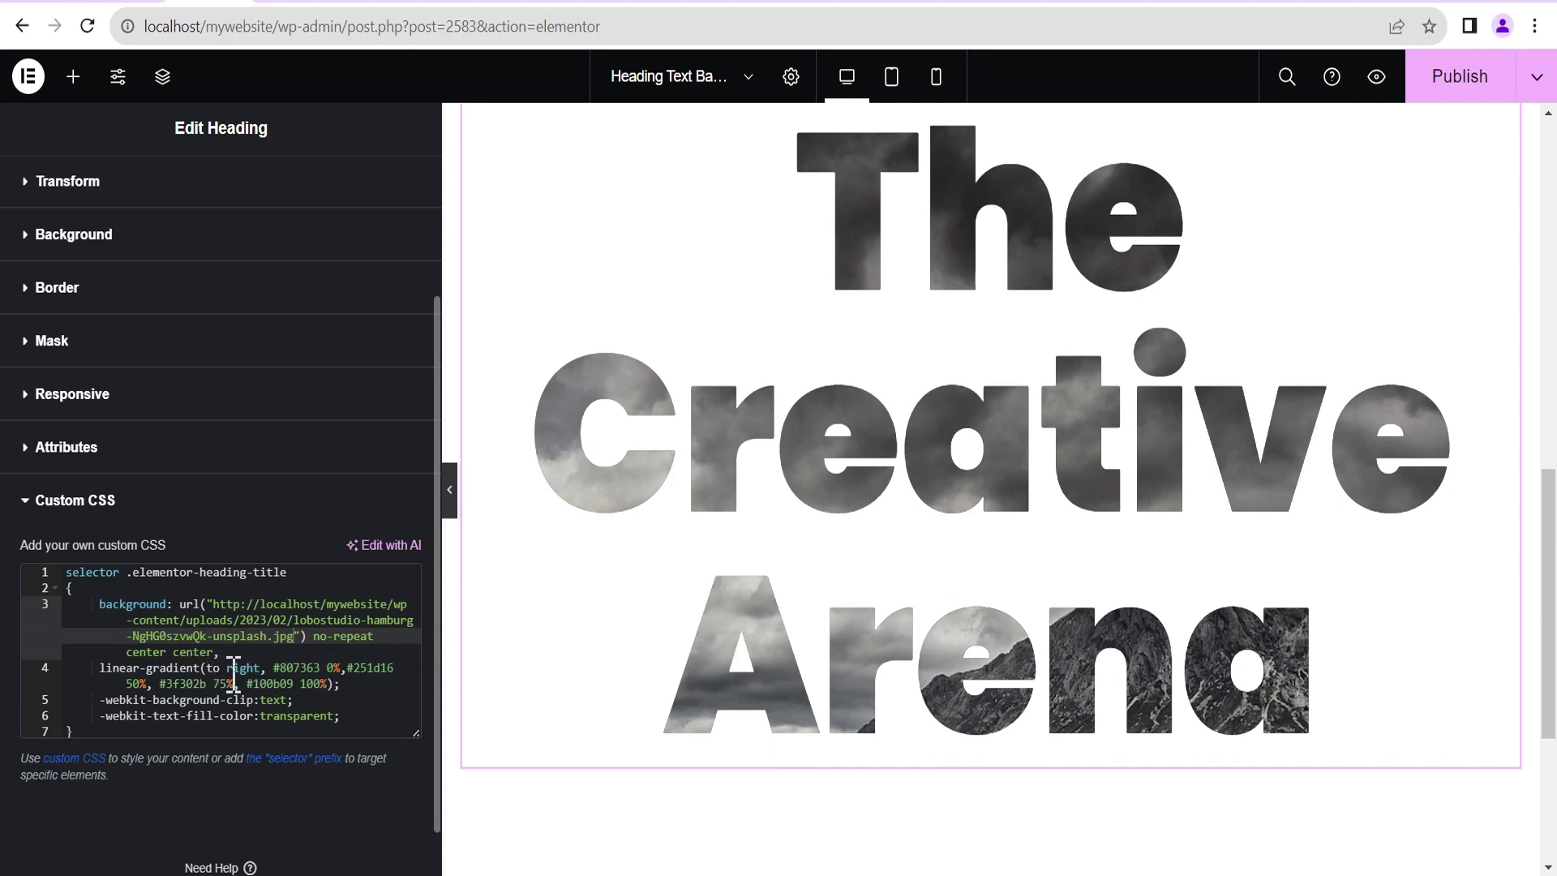
- Select the #251d16 gradient colour, then copy the neon portrait's file URL from the library
click(326, 668)
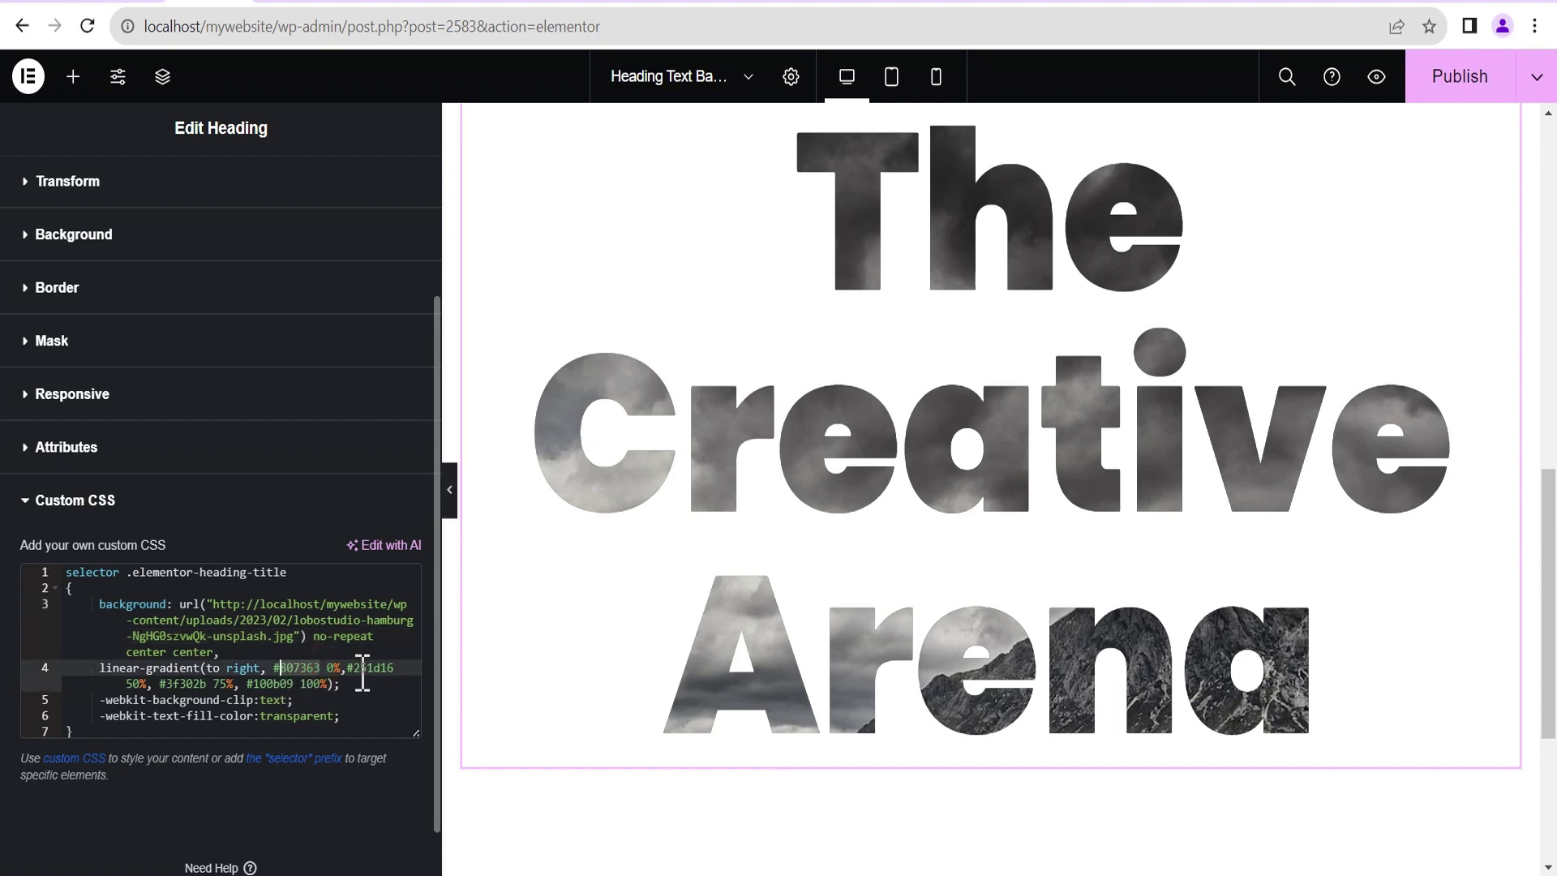
drag(348, 669, 391, 669)
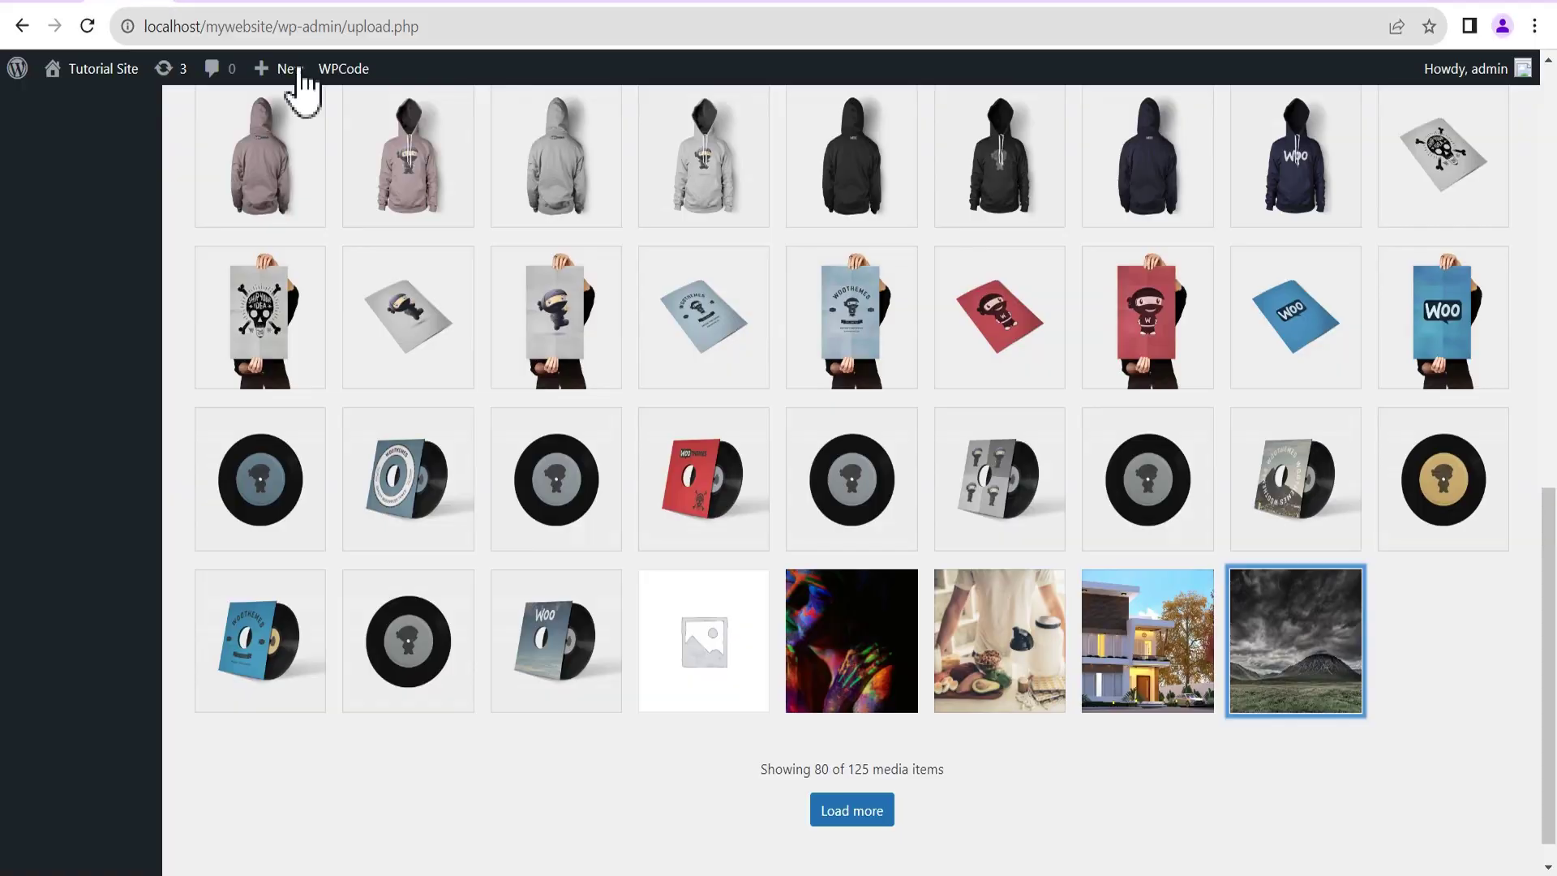
mouse_move(1552, 628)
mouse_down()
mouse_move(1553, 426)
mouse_move(1553, 604)
mouse_up()
click(824, 678)
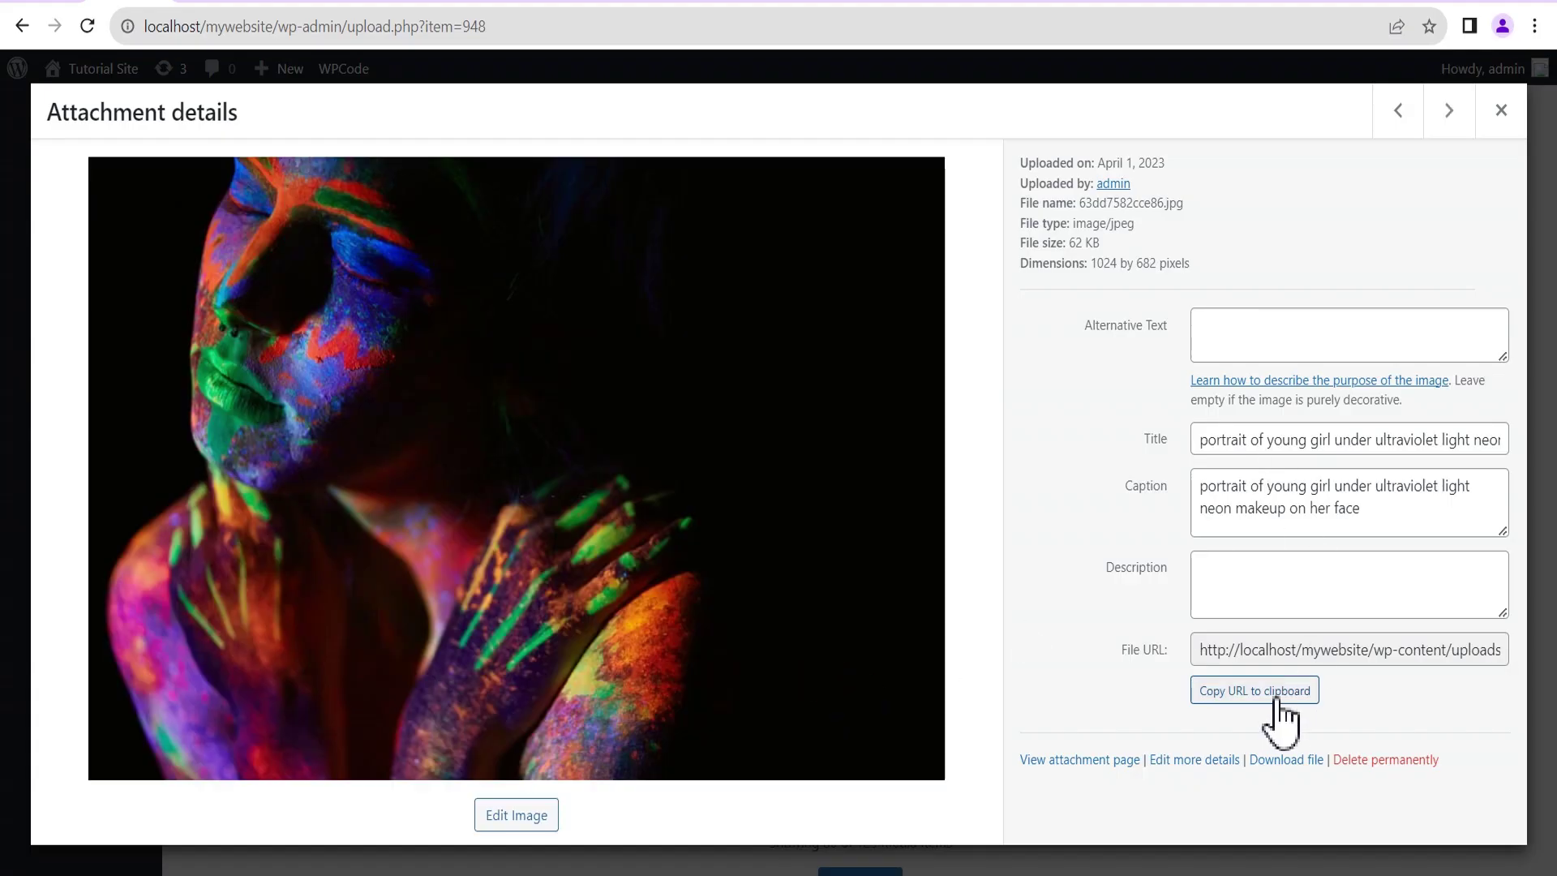
click(1266, 690)
- Swap the mountain URL for the neon portrait 63dd7582cce86.jpg and preview the heading
click(213, 7)
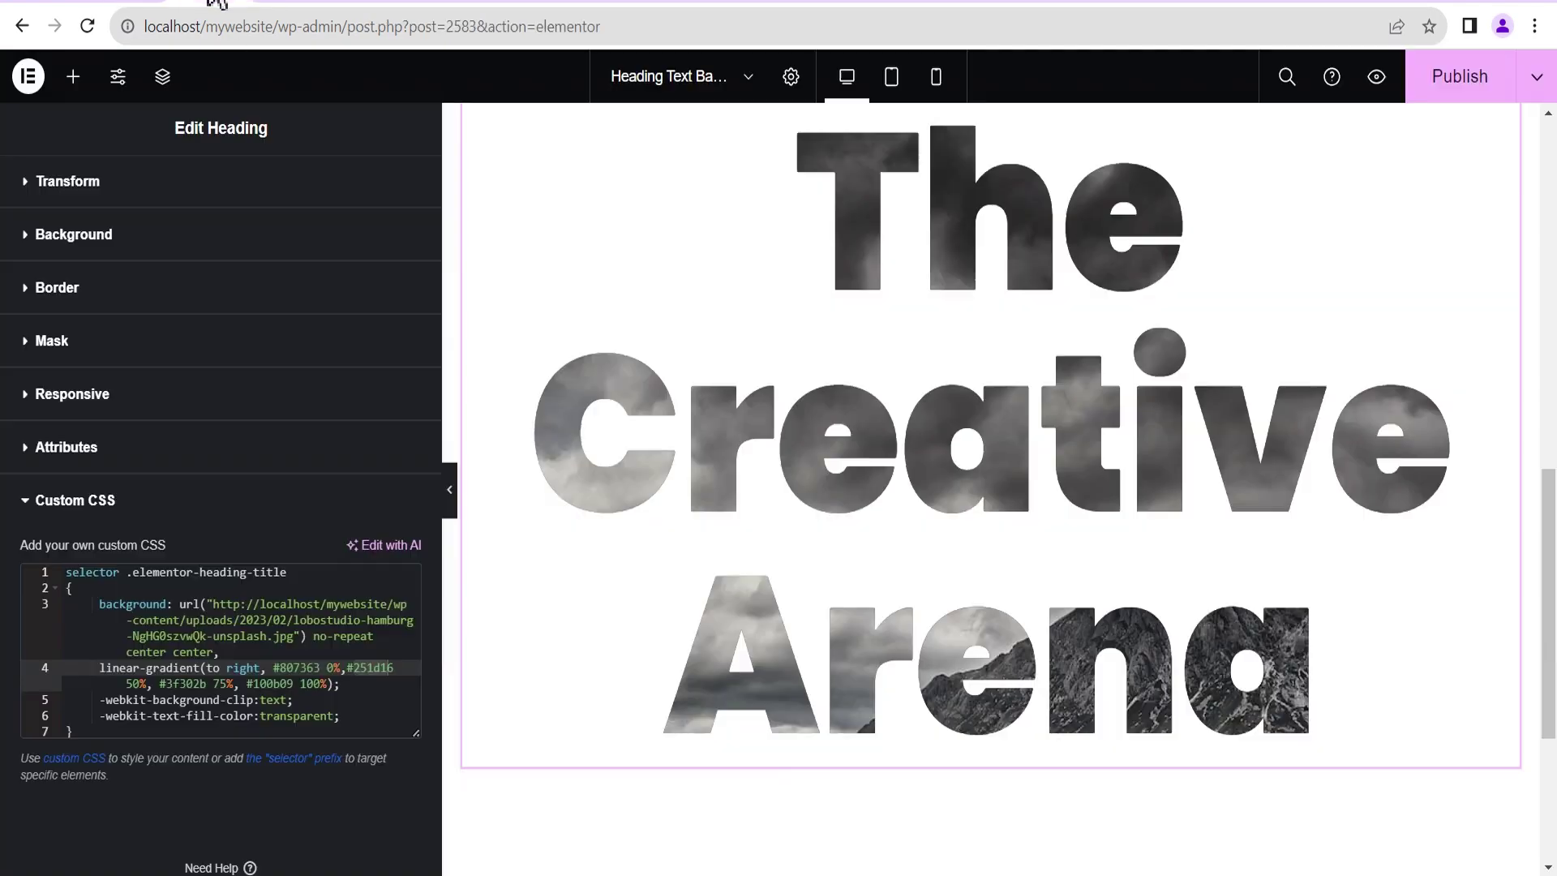
drag(213, 604, 296, 639)
key(ctrl+v)
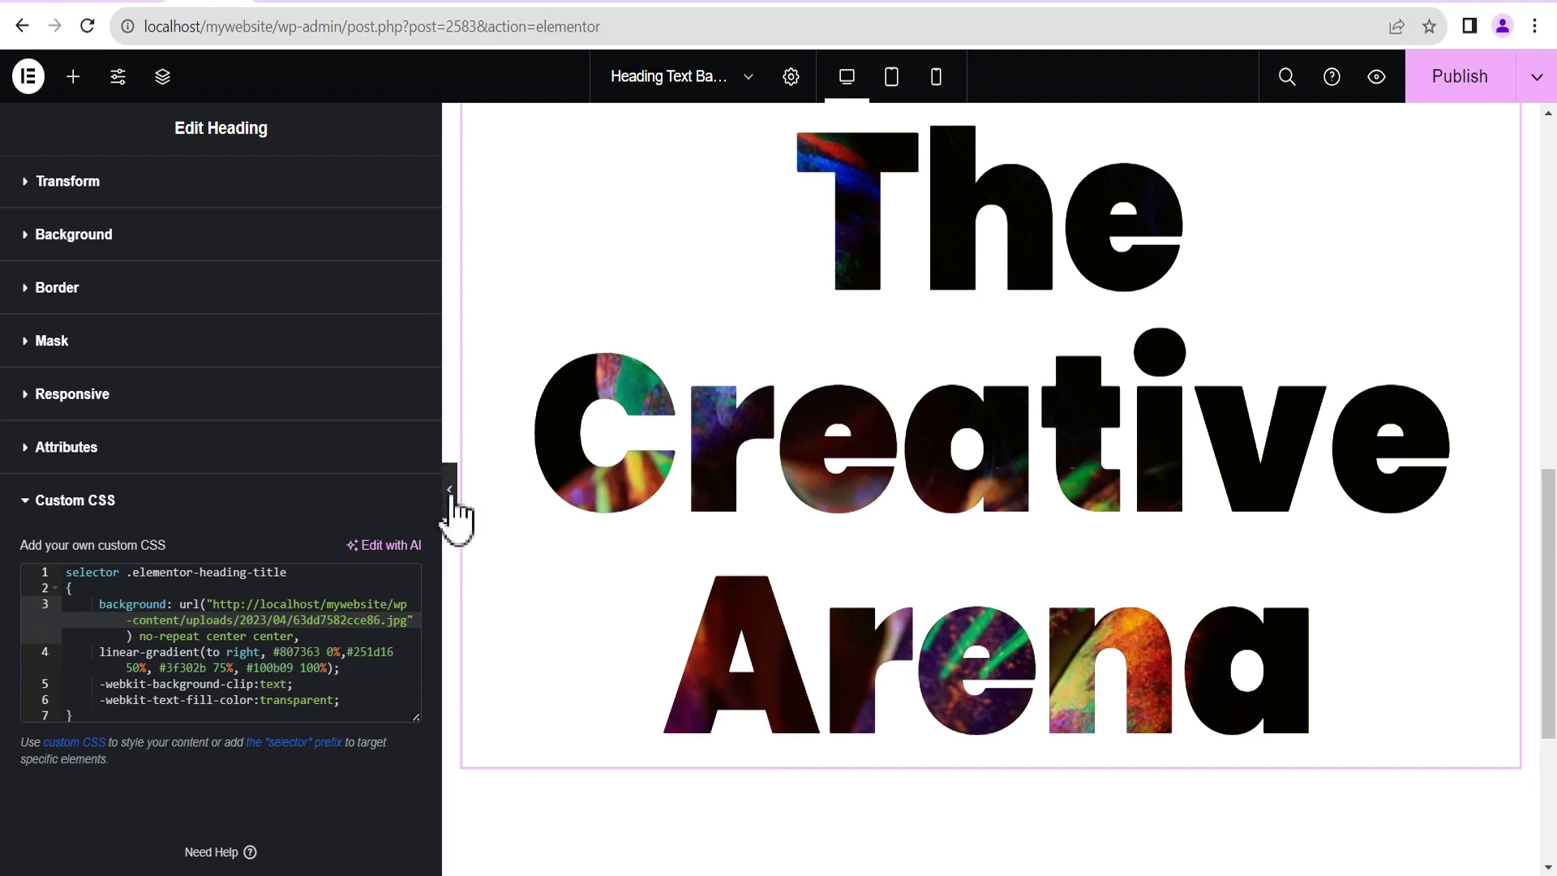
click(452, 510)
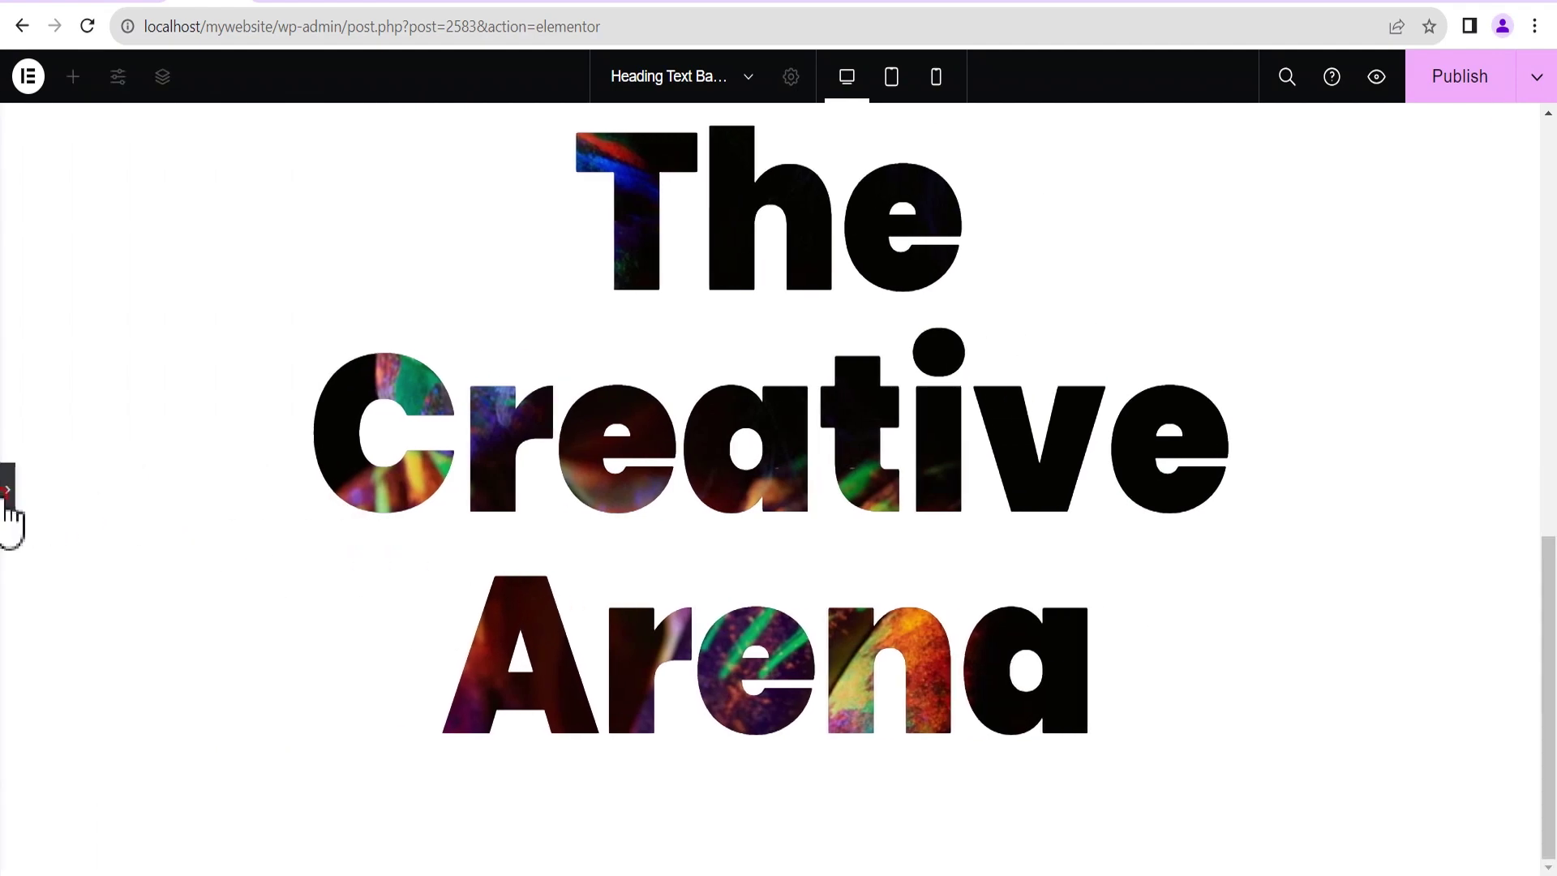
click(8, 514)
scroll(973, 519, up, 3)
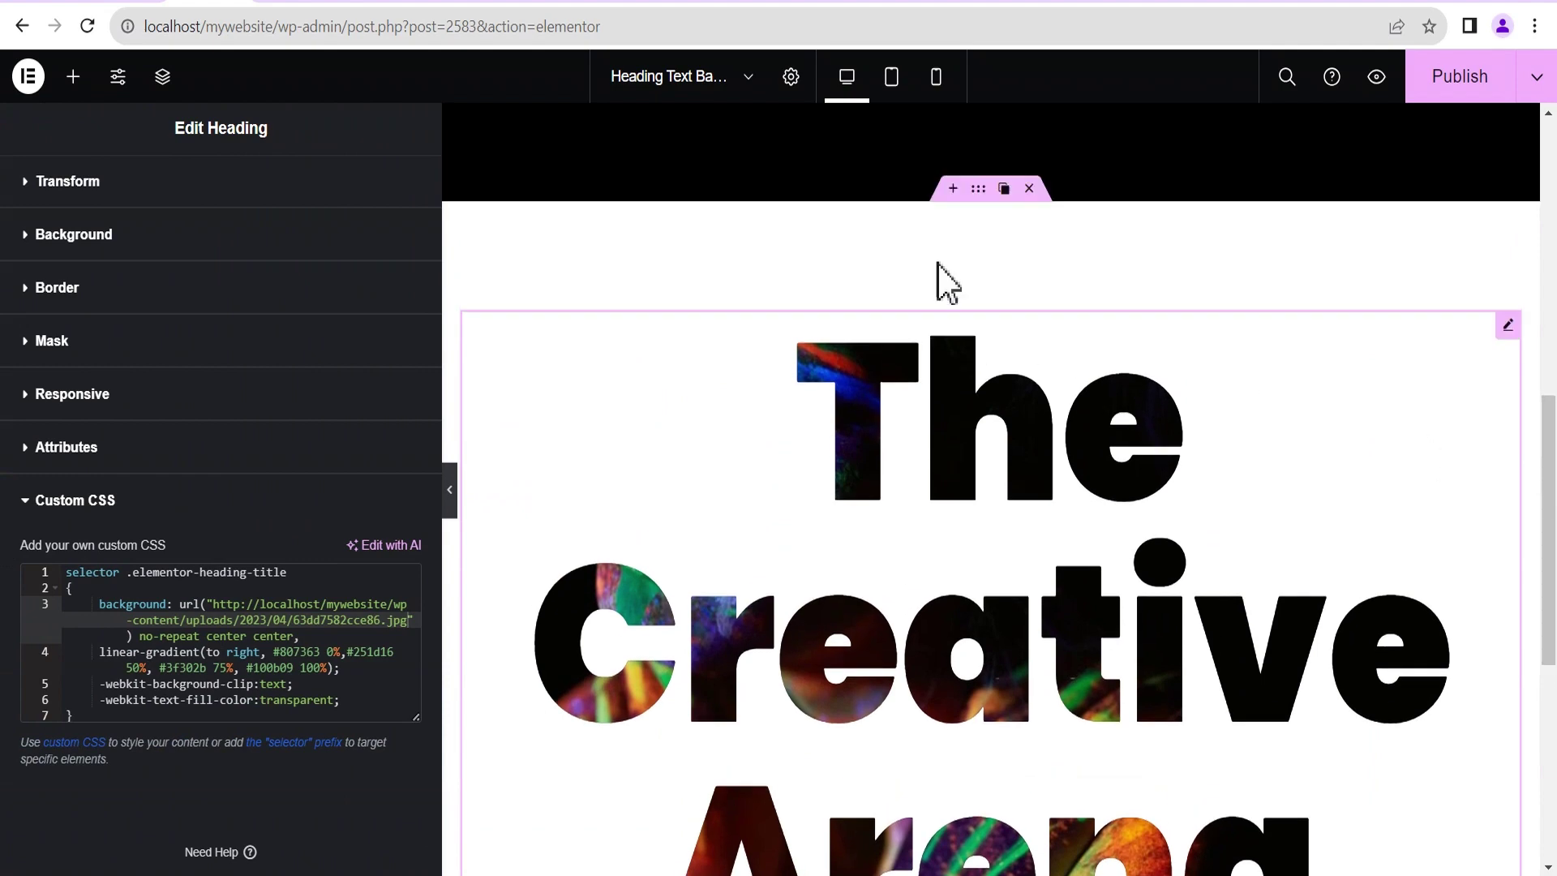